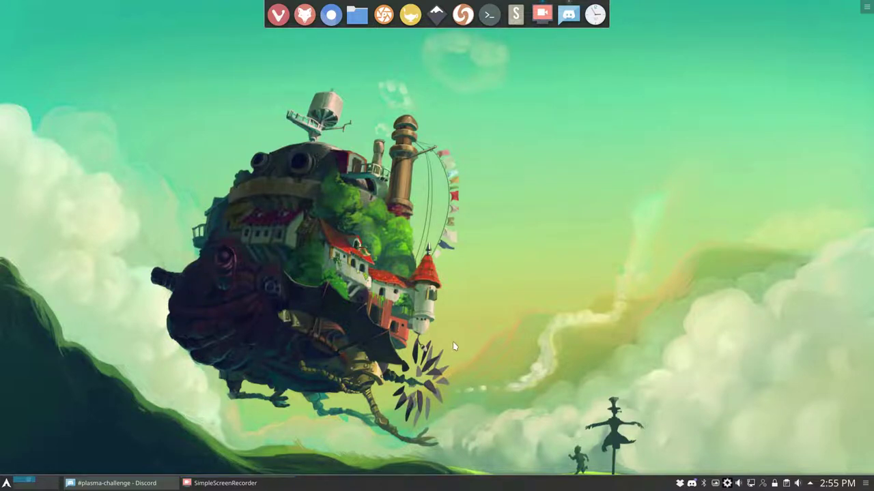
- Open Konsole with Ctrl+Alt+T and make it a smaller window centred on the desktop
key(ctrl+alt+t)
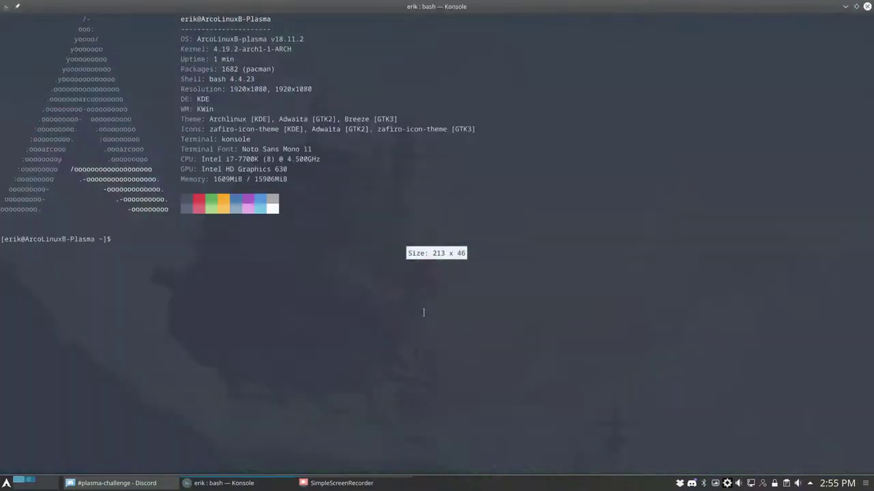
drag(236, 7, 301, 90)
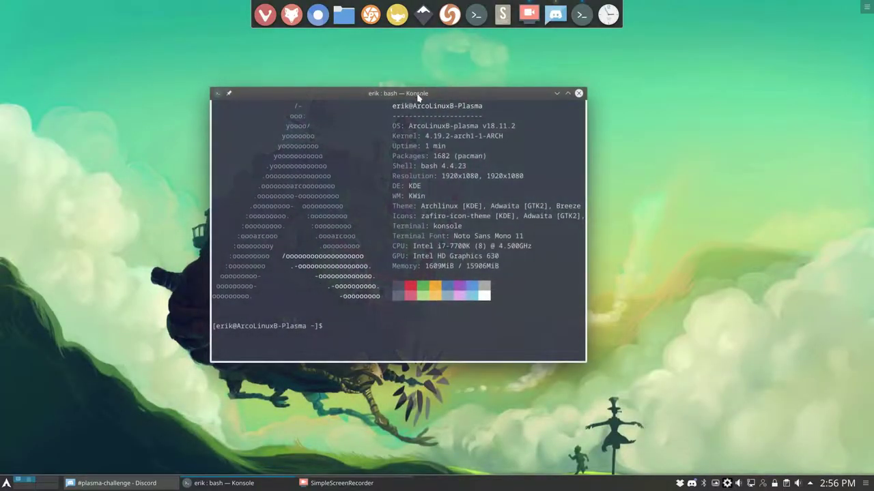
drag(413, 93, 456, 94)
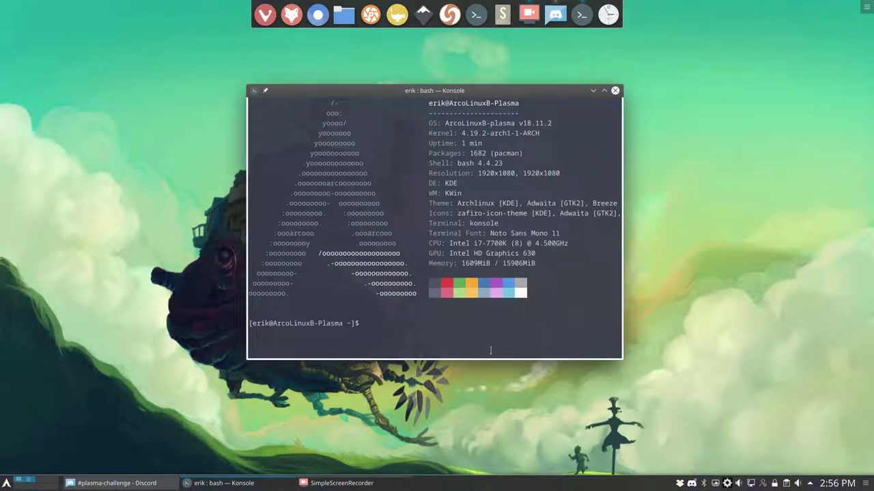
- Run the update alias and confirm the 152-package system upgrade
text(update)
key(Return)
key(Return)
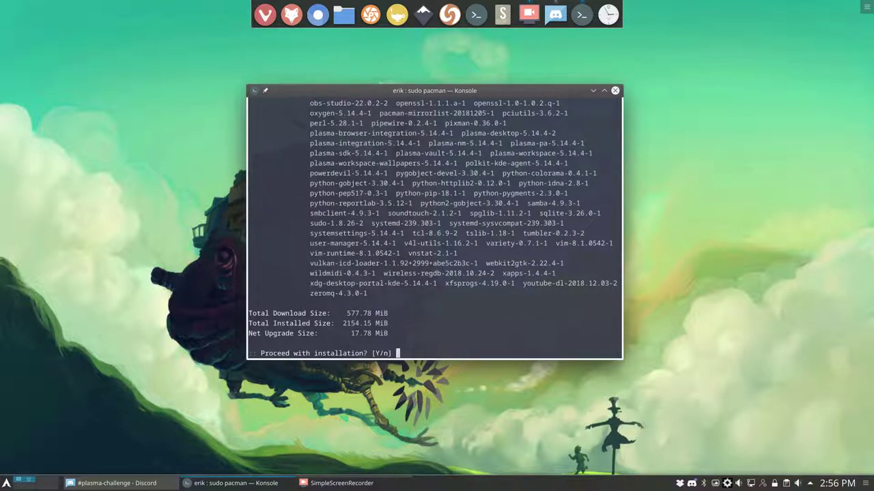
text(y)
key(Return)
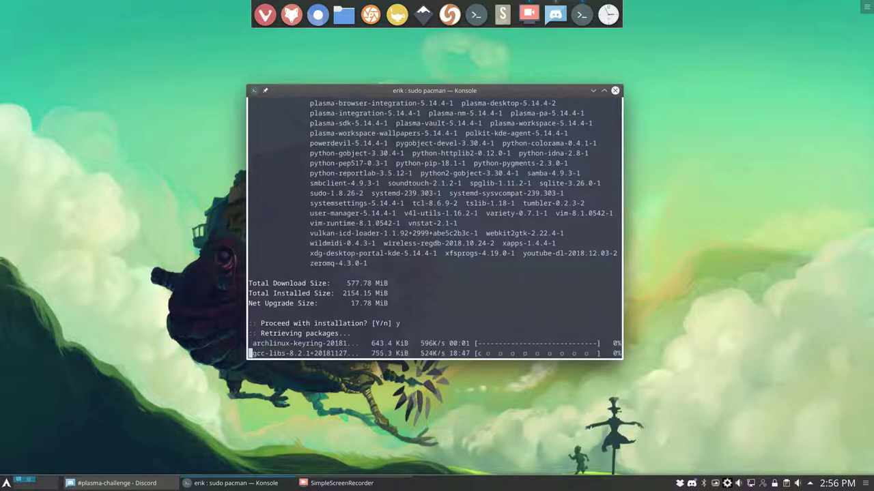
- Move the terminal up-right, review the upgrade package list, then abort the download
drag(453, 89, 655, 71)
scroll(621, 205, up, 12)
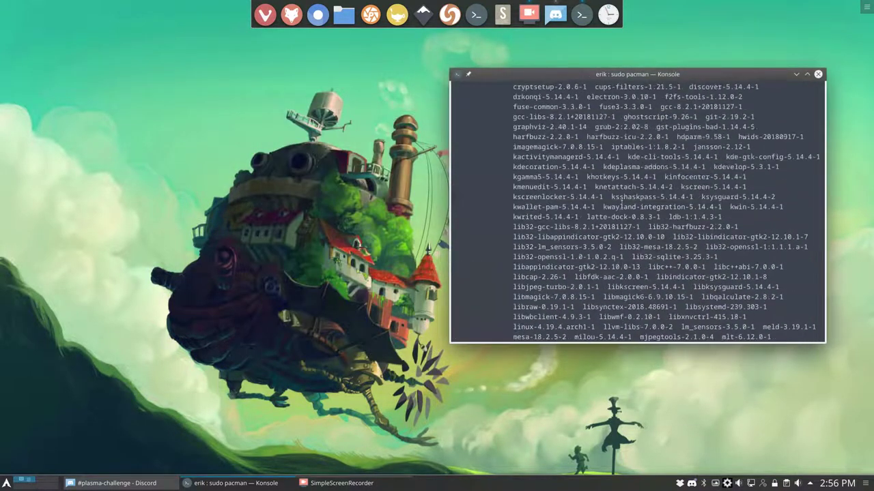
scroll(621, 205, up, 3)
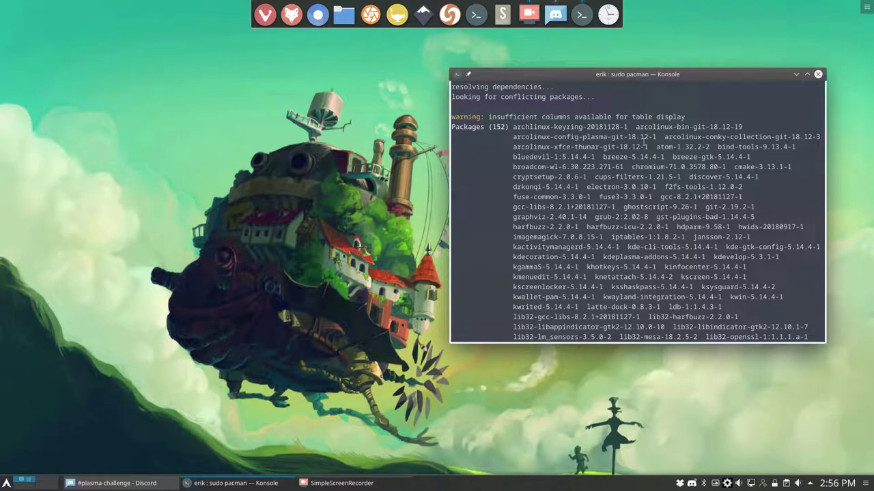
drag(646, 146, 636, 127)
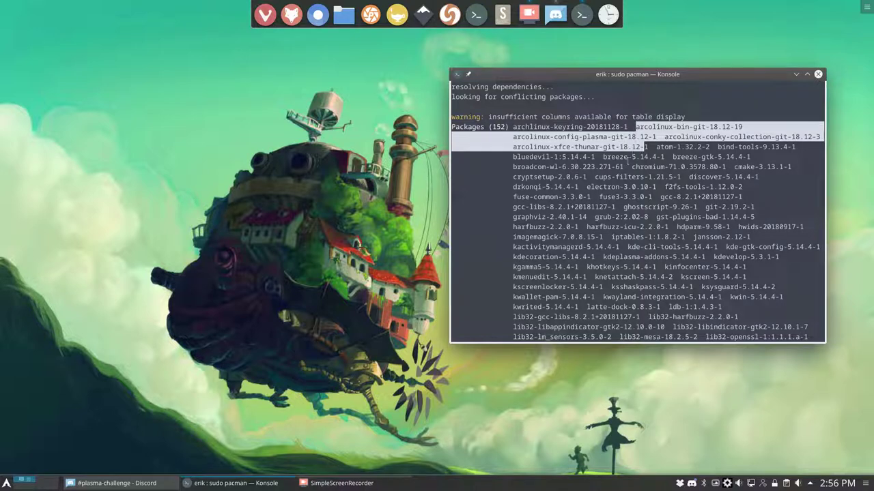
scroll(628, 159, down, 2)
scroll(628, 159, down, 10)
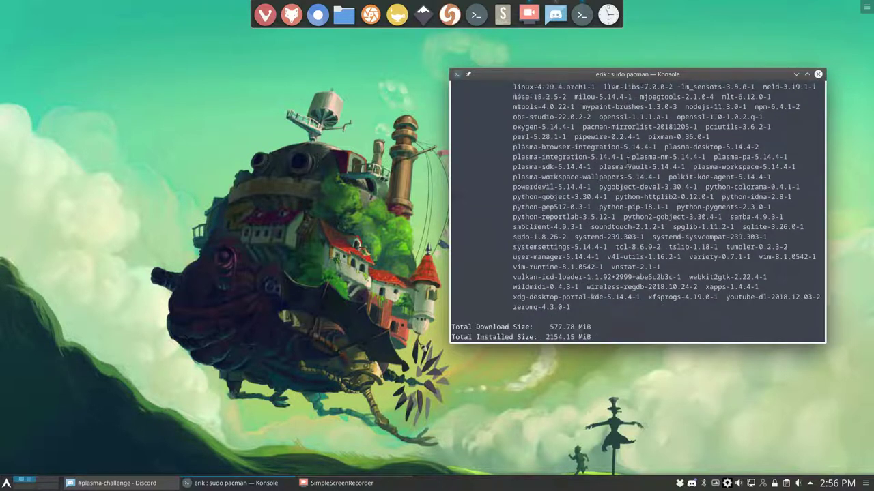
text(y)
key(Return)
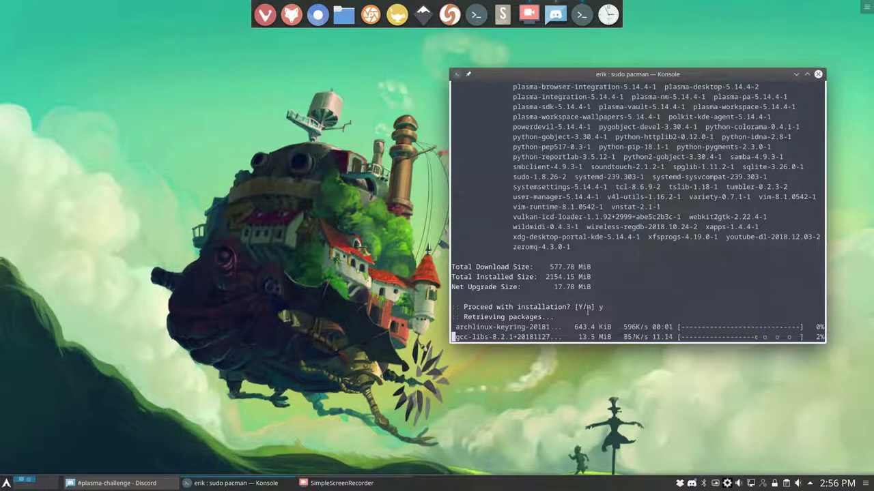
key(ctrl+c)
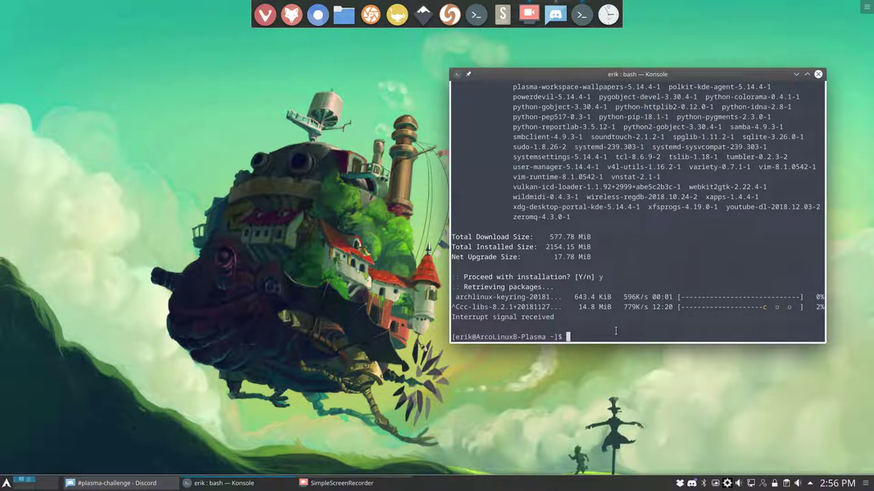
- Refresh the mirror list with 'mirror', rerun 'update', and abort after the extra.db failure
text(mirror)
key(Return)
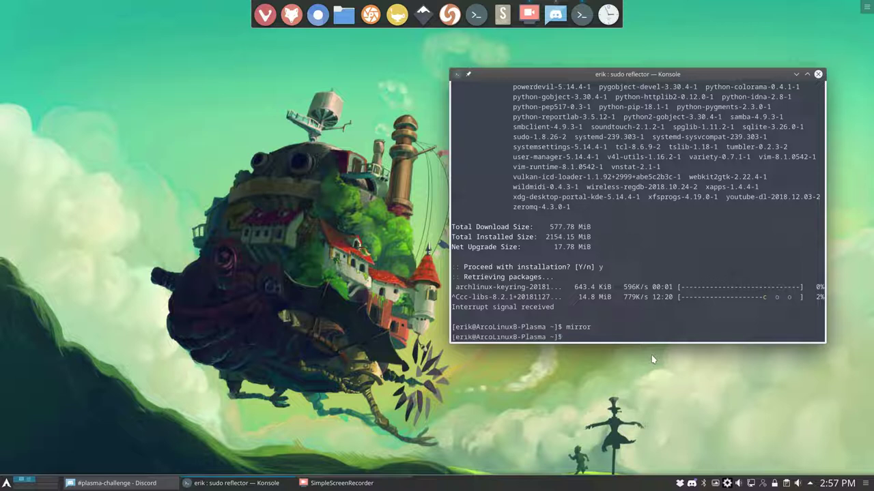
key(Up)
key(Up)
key(Return)
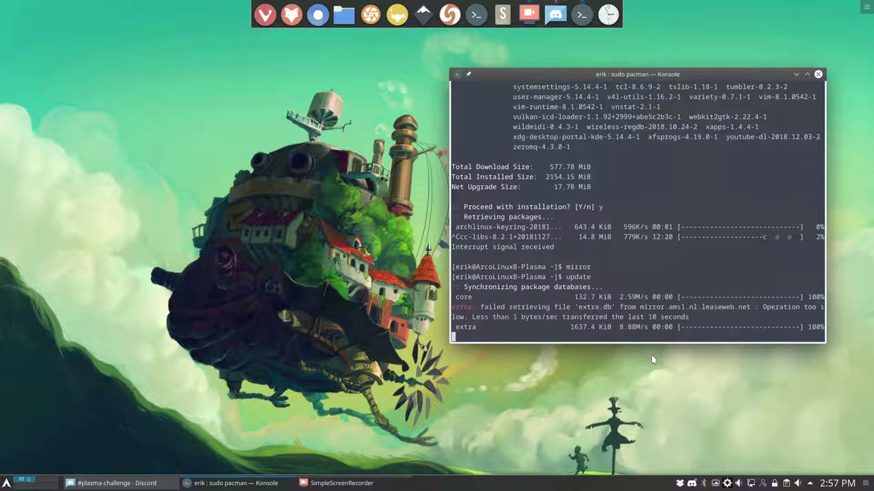
key(ctrl+c)
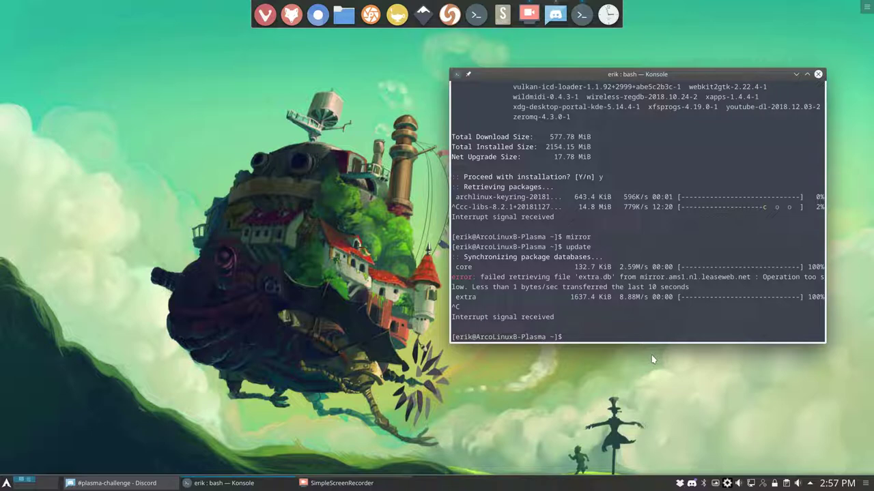
- List the shell aliases, inspect the mirror and mirrors definitions, then type 'sudo pacman -S arcolinux-plank-'
text(alias)
key(Return)
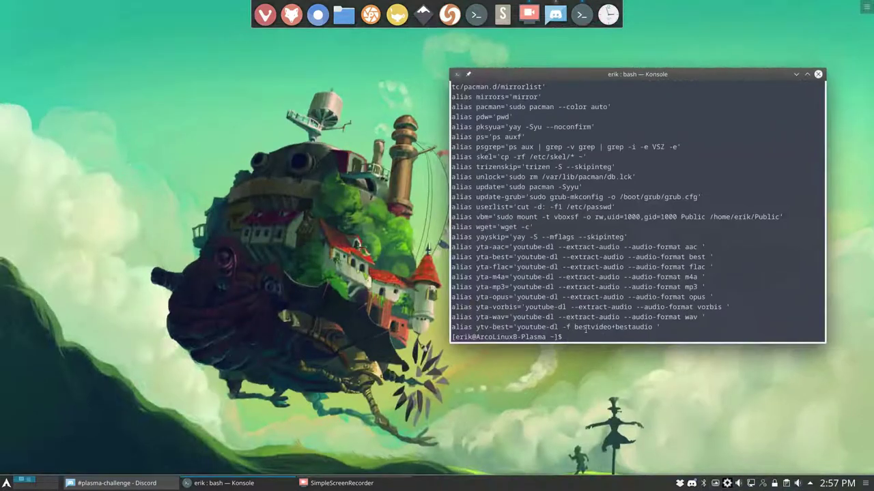
scroll(585, 330, up, 4)
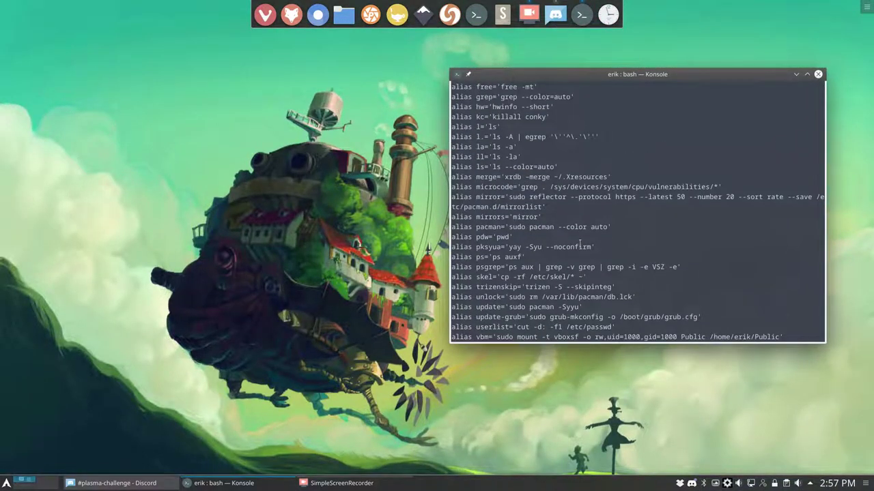
double_click(498, 197)
double_click(490, 217)
scroll(626, 267, down, 4)
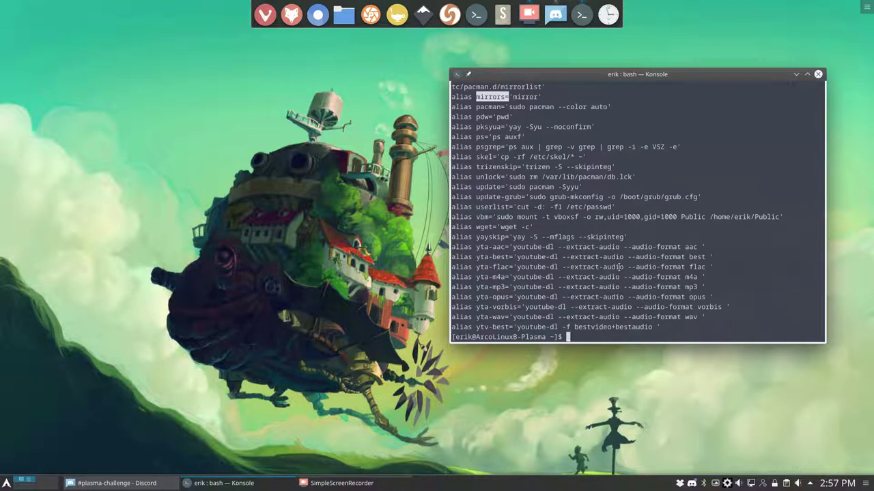
text(sudo pacman -S arcolinux-plank-)
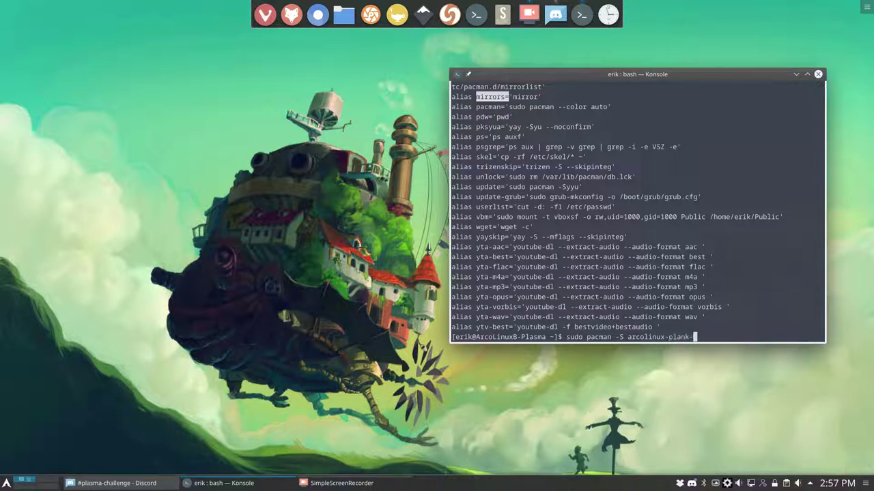
- Install arcolinux-config-plasma-git, upgrading it from 18.11-4 to 18.12-1
key(BackSpace)
key(BackSpace)
key(BackSpace)
key(BackSpace)
key(BackSpace)
key(Tab)
key(Tab)
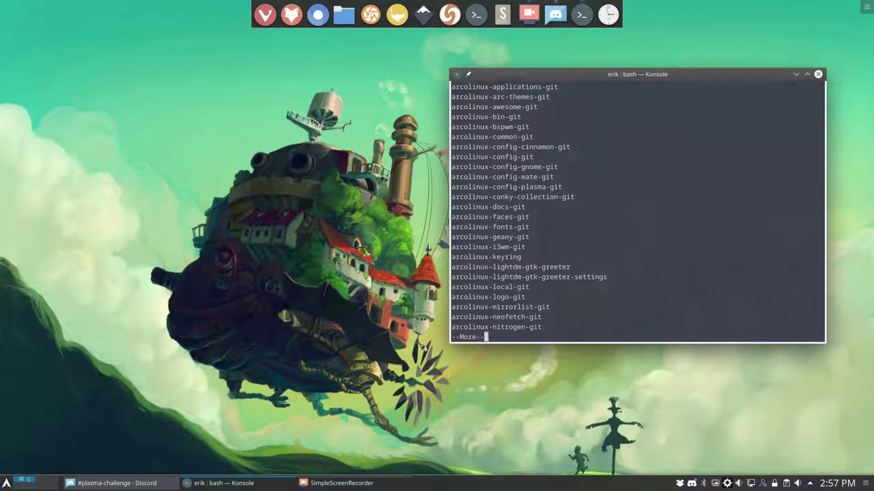
text(qf)
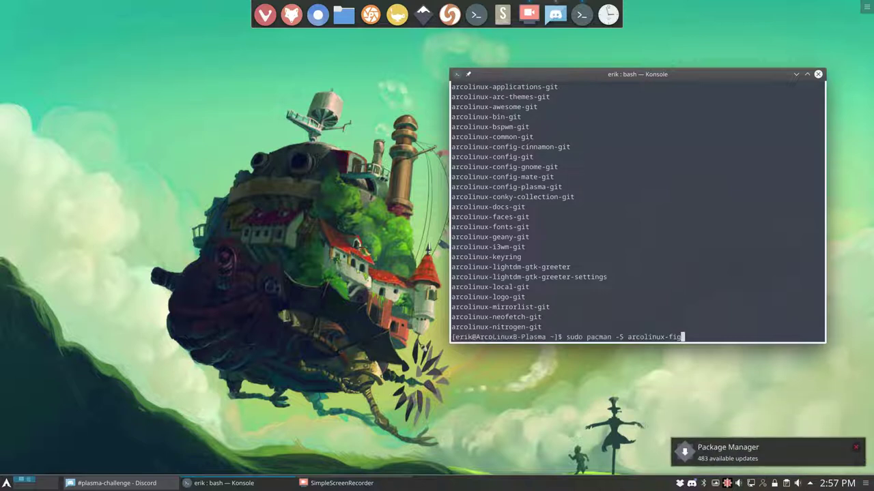
key(BackSpace)
text(config-plasma-git)
key(Return)
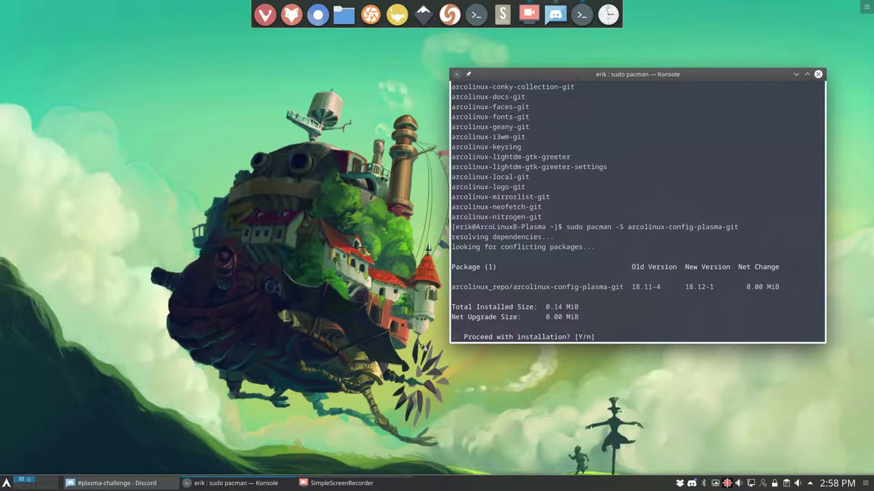
text(y)
key(Return)
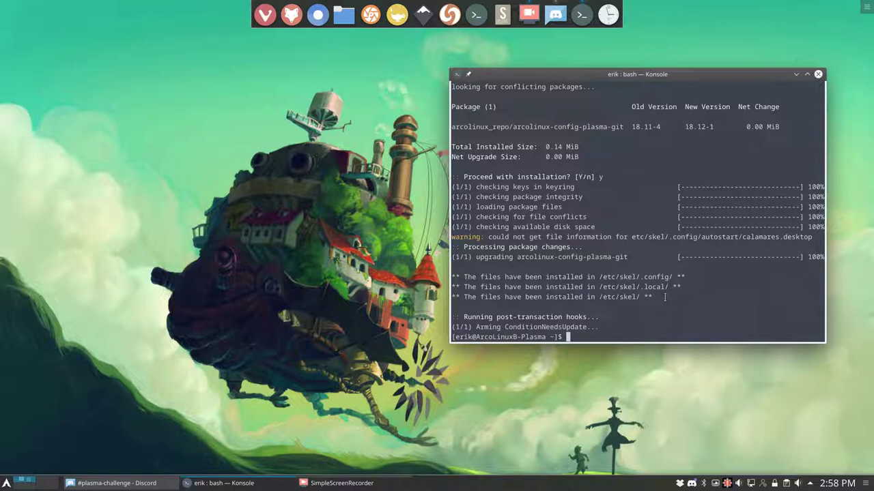
- Review the installed skel file messages, then run the skel alias to copy them home
drag(655, 299, 452, 278)
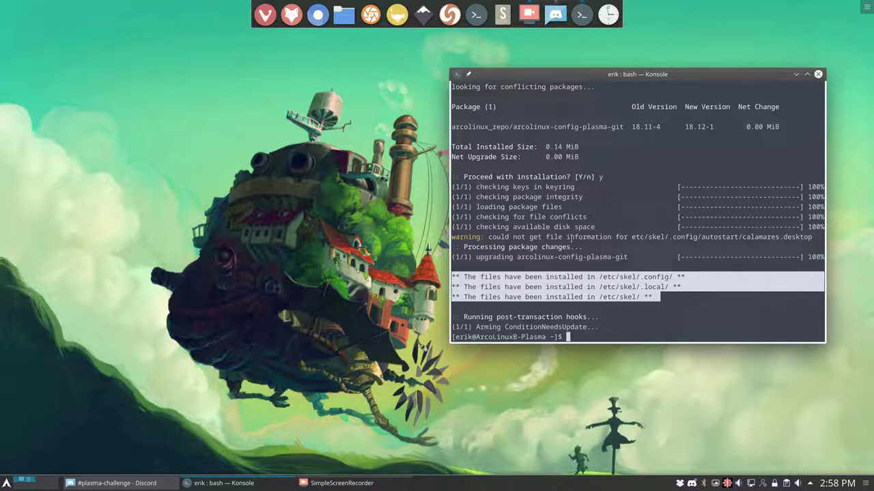
click(612, 335)
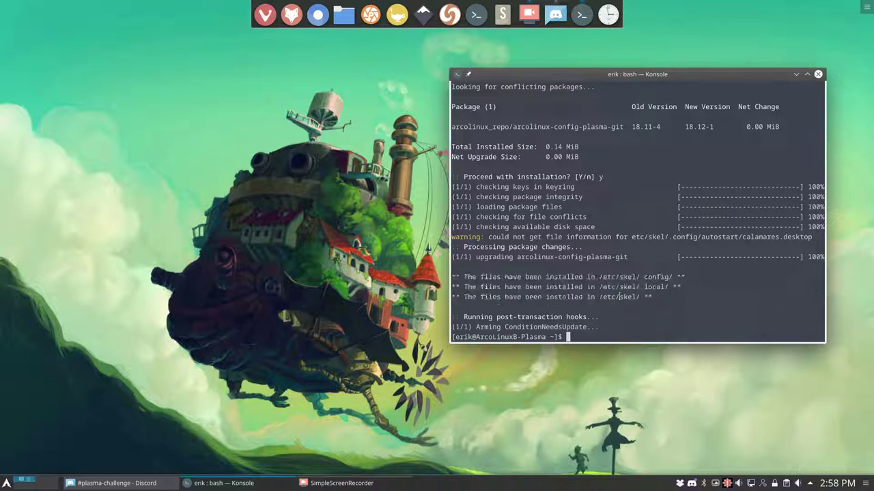
drag(643, 297, 453, 278)
click(597, 335)
text(skel)
key(Return)
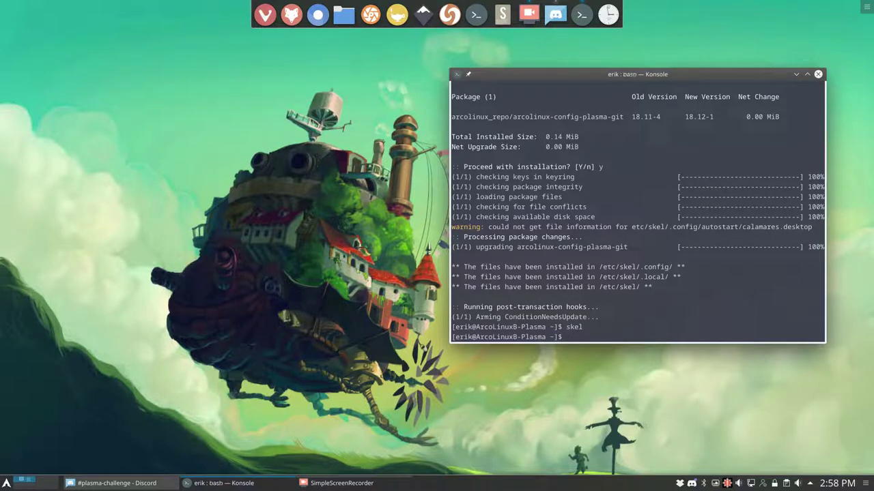
- Close Konsole and launch the Dolphin file manager from the application launcher
click(817, 74)
click(6, 484)
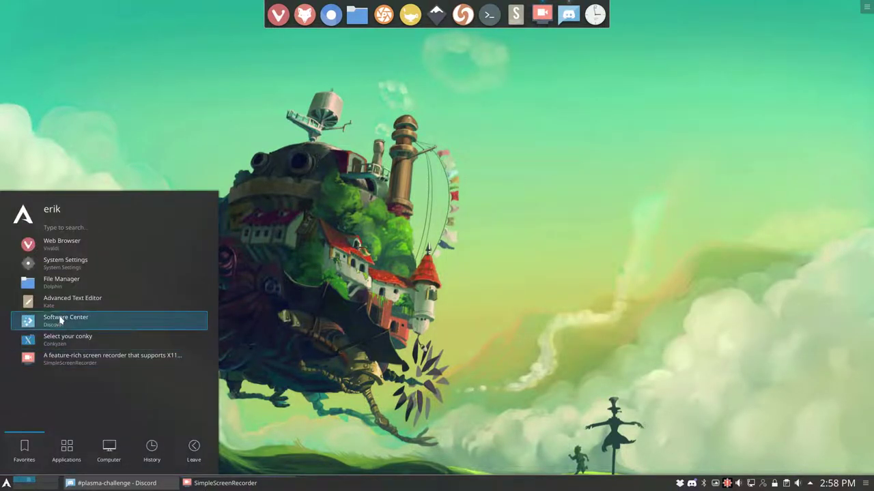
click(28, 282)
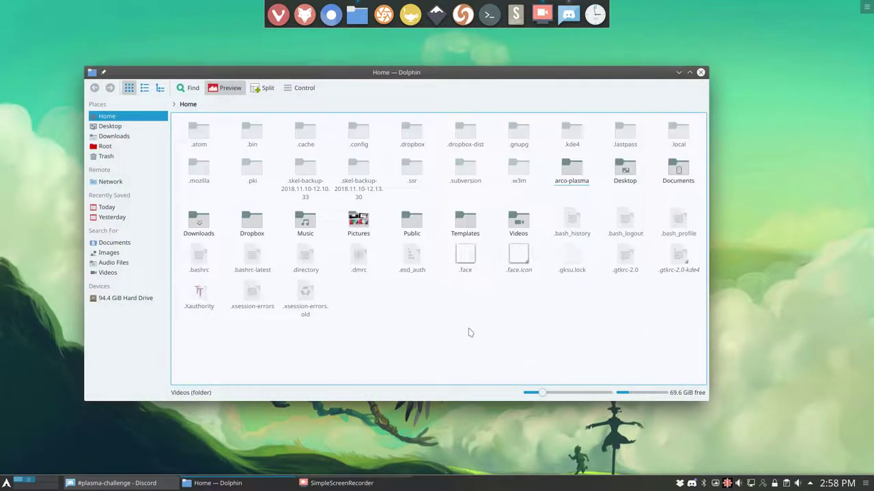
- Select .bashrc and .bashrc-latest and compare them via Actions > Compare Files
click(206, 258)
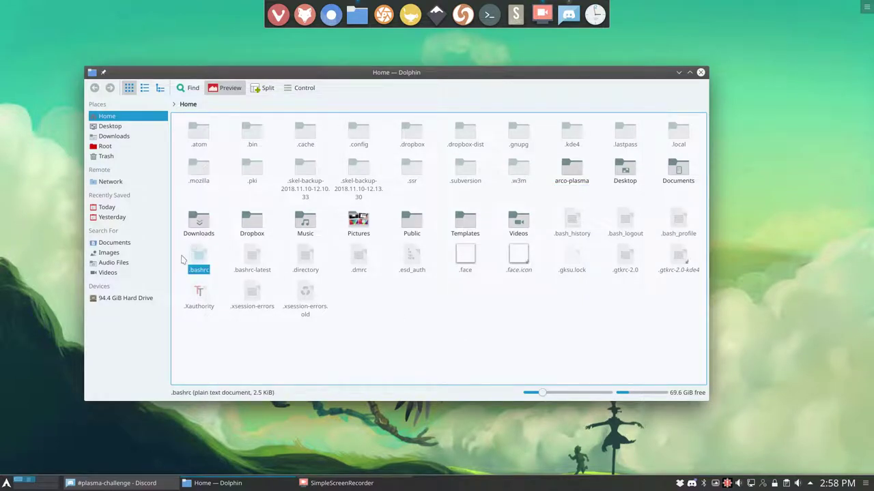
drag(185, 250, 252, 266)
right_click(252, 260)
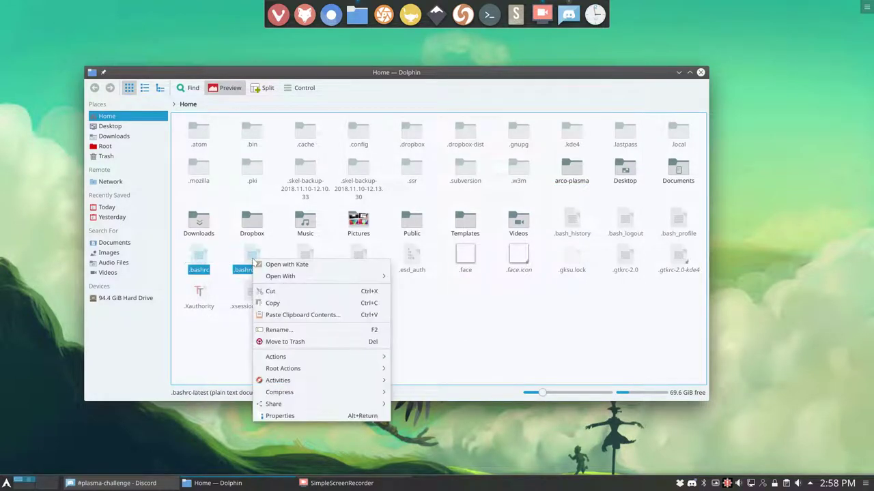
mouse_move(309, 358)
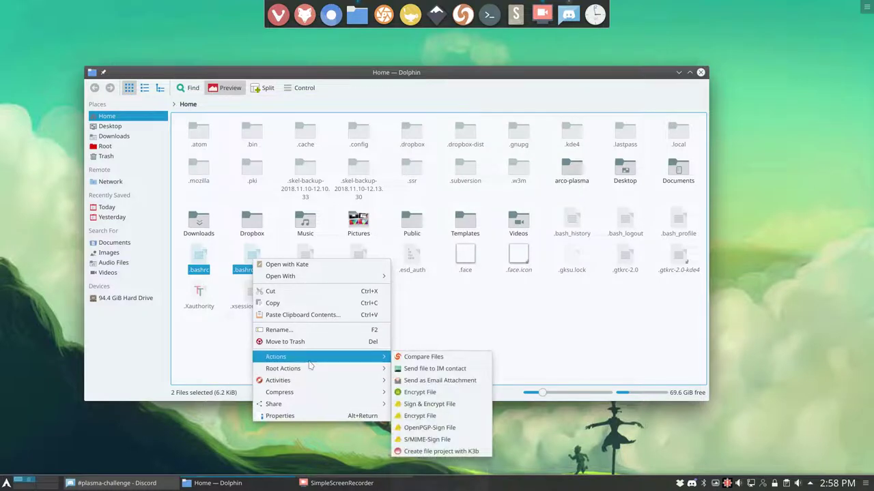
click(434, 357)
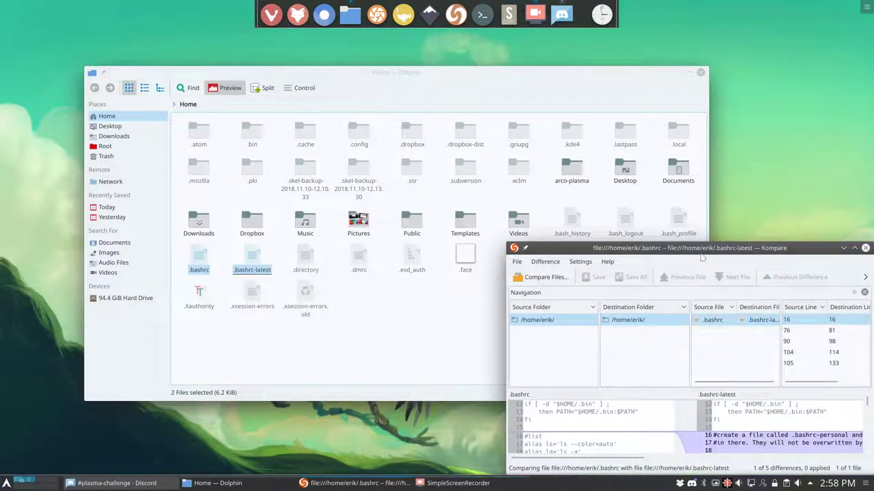
- Maximize the Kompare window, glance at the Help menu, then quit Kompare
double_click(718, 249)
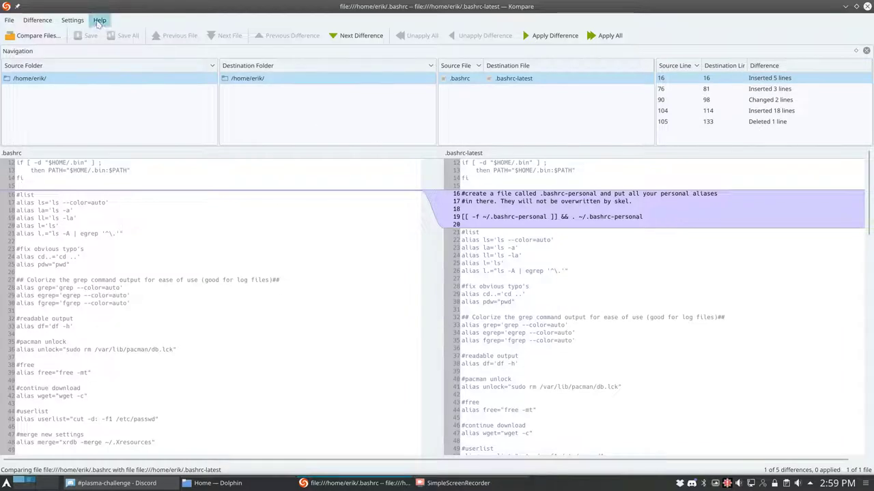
click(99, 20)
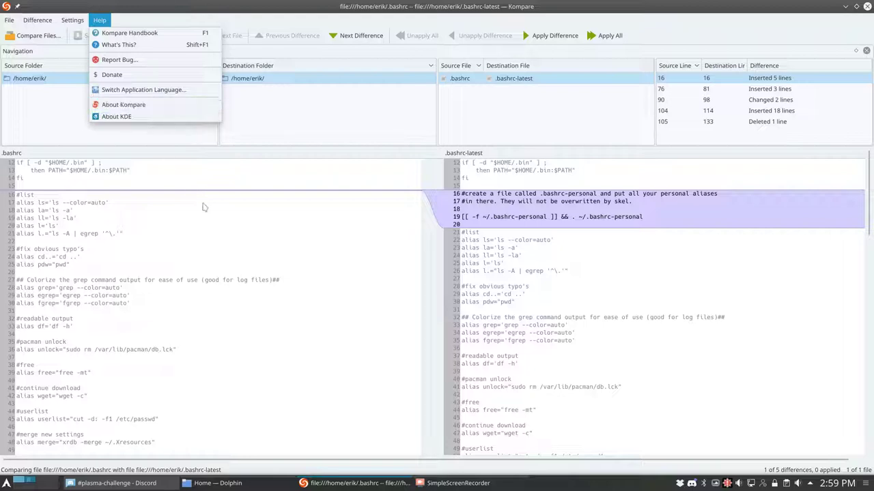
click(202, 195)
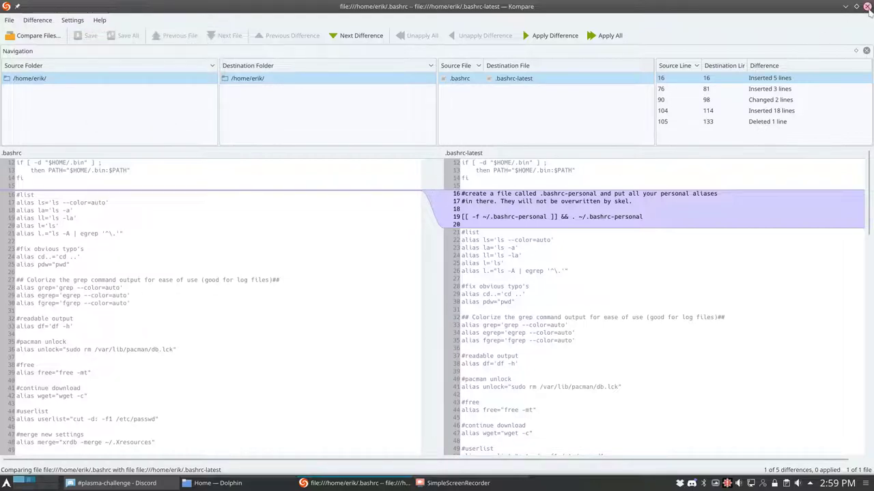
click(867, 6)
right_click(254, 260)
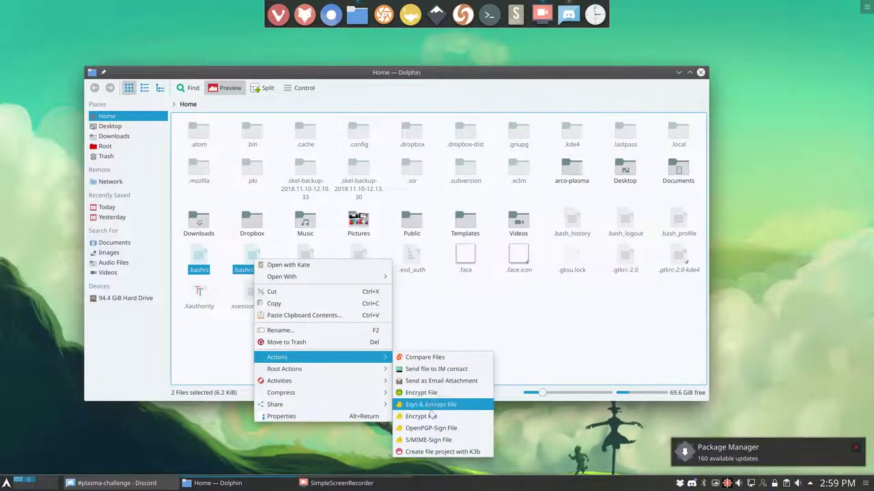
mouse_move(336, 370)
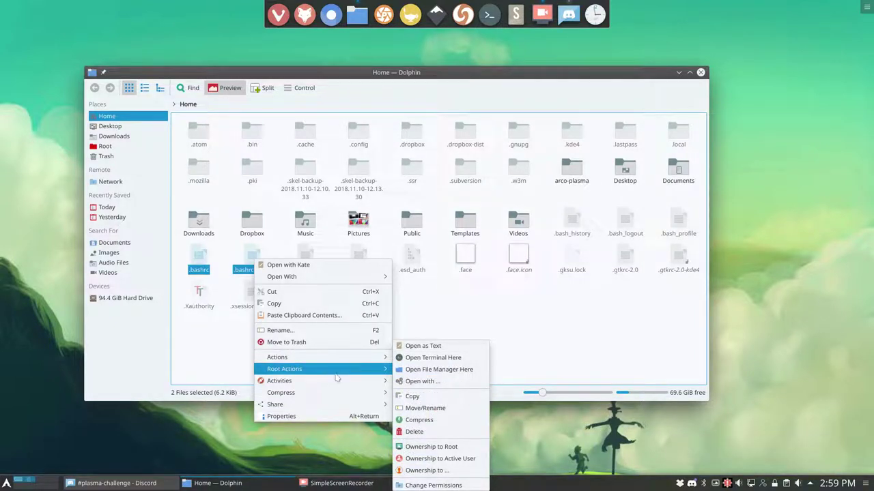
mouse_move(340, 399)
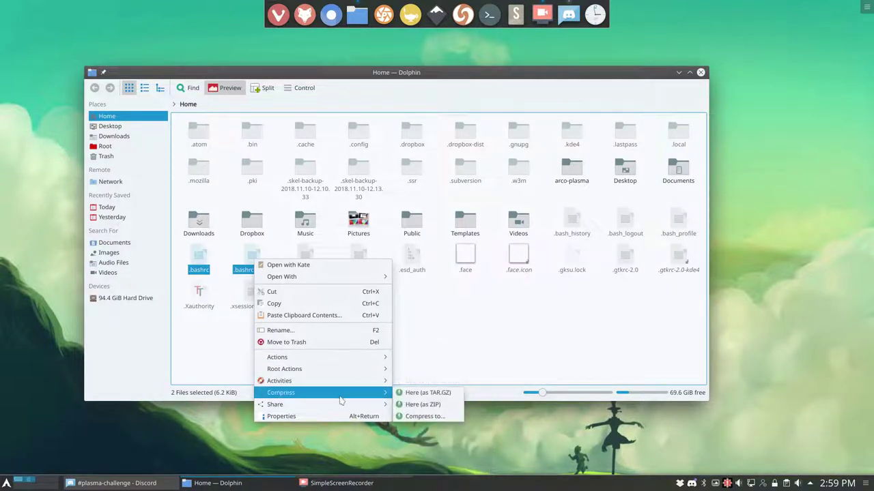
click(430, 330)
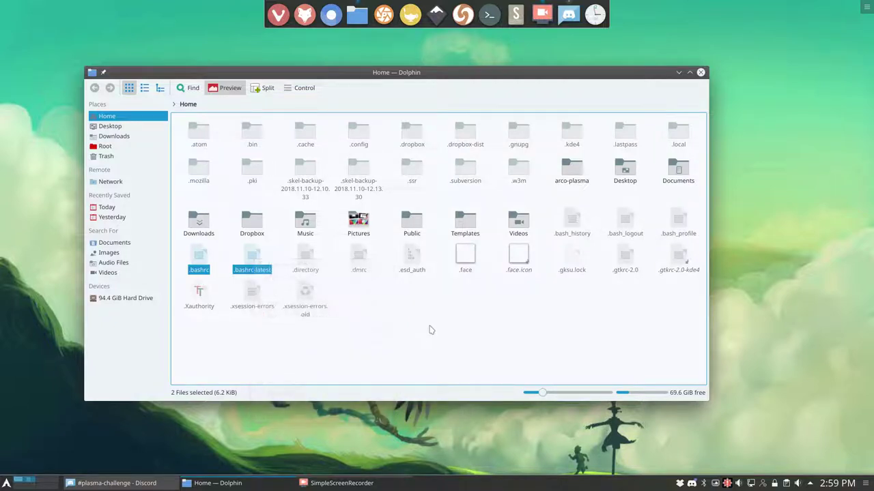
- Launch Thunar by searching 'thun' and show hidden files with Ctrl+H
click(5, 485)
text(thun)
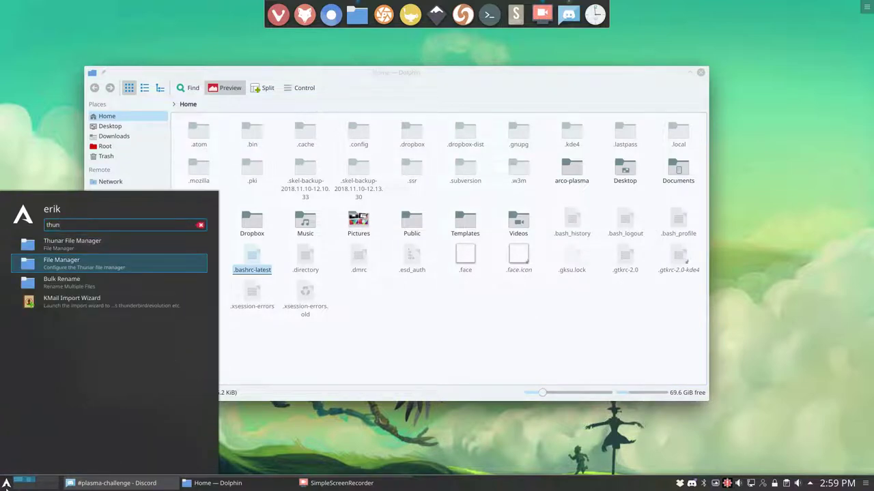
key(Return)
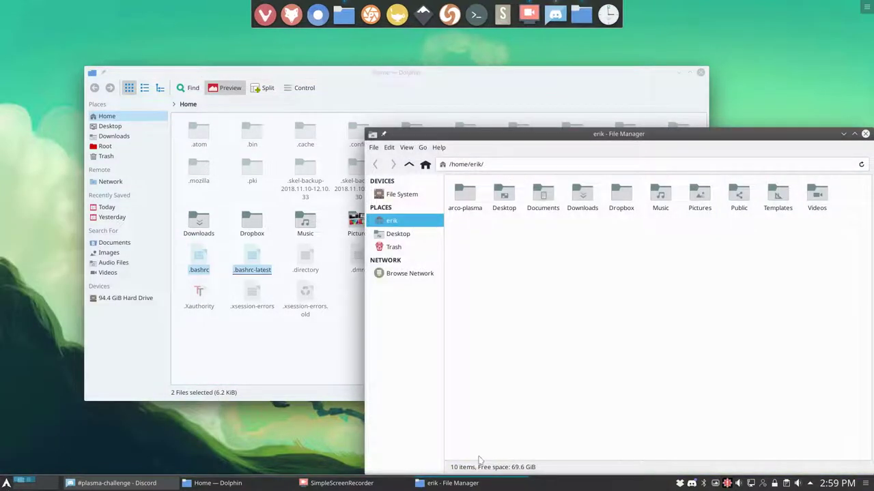
key(ctrl+h)
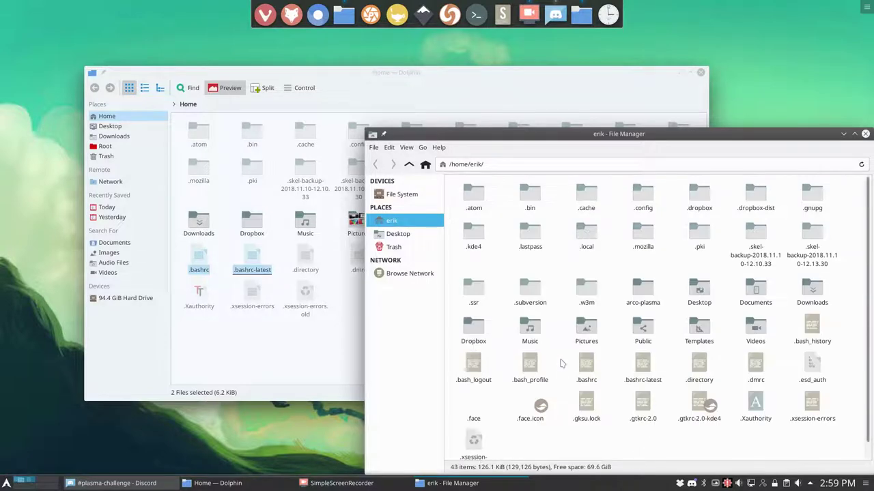
- Select .bashrc and .bashrc-latest and compare them side by side in Meld
drag(574, 360, 661, 383)
right_click(646, 381)
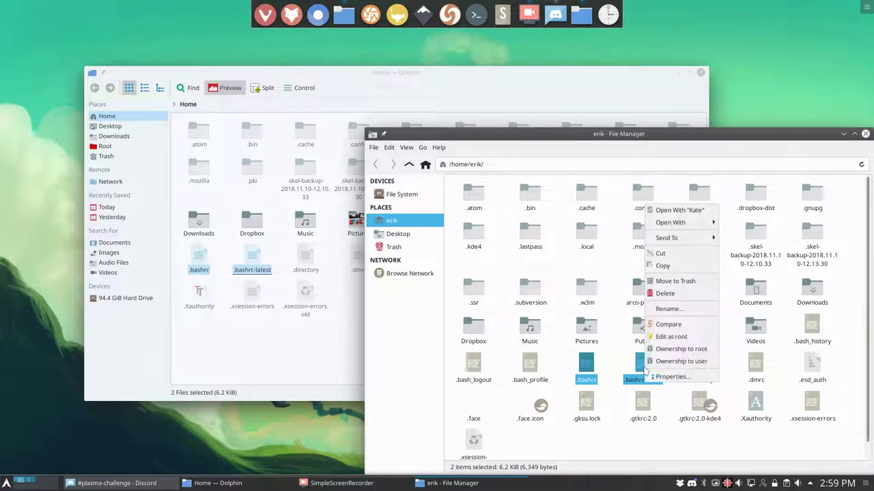
click(669, 325)
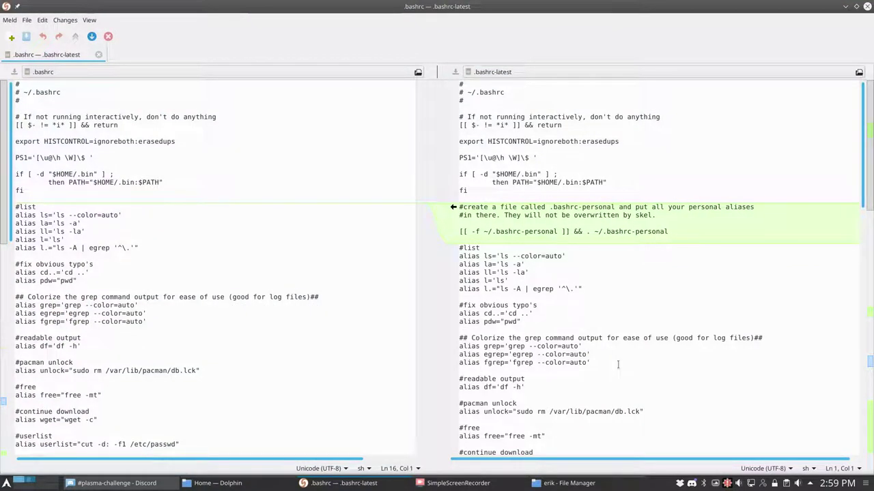
- Copy the .bashrc-personal block, cb aliases, mirror aliases and youtube-dl aliases into .bashrc
click(452, 208)
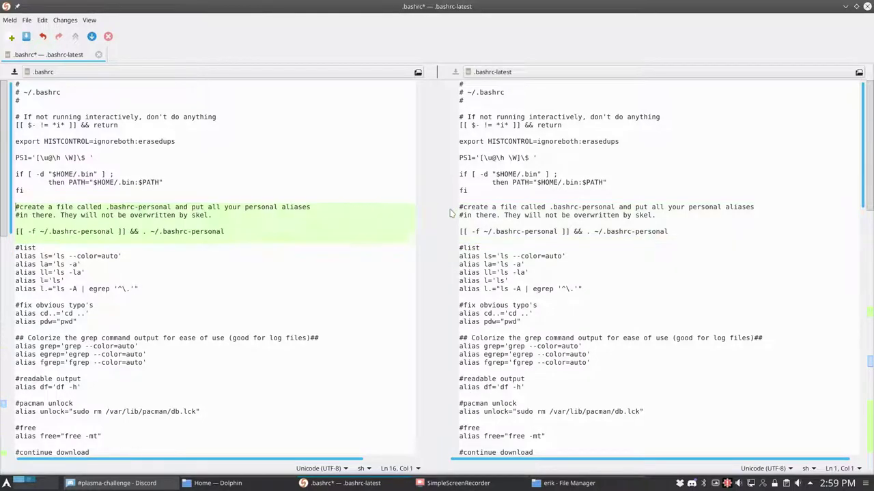
scroll(450, 245, down, 8)
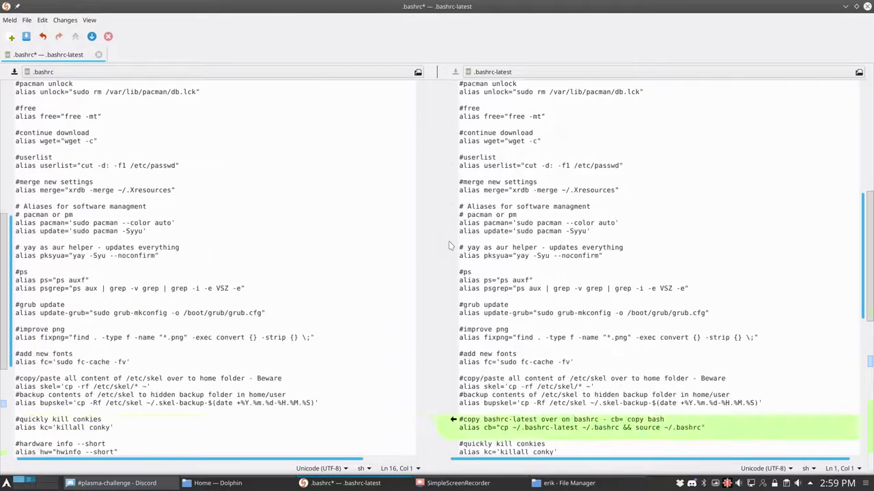
click(452, 339)
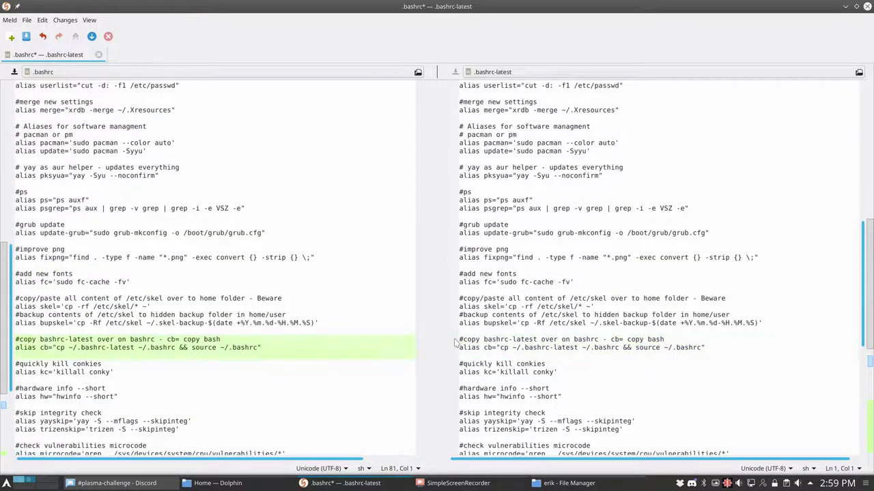
scroll(453, 339, down, 3)
click(453, 199)
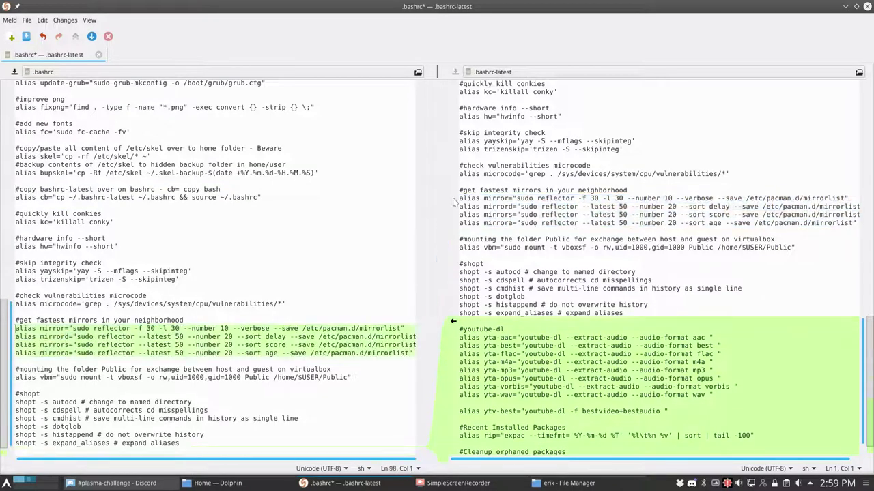
click(453, 328)
scroll(448, 352, down, 3)
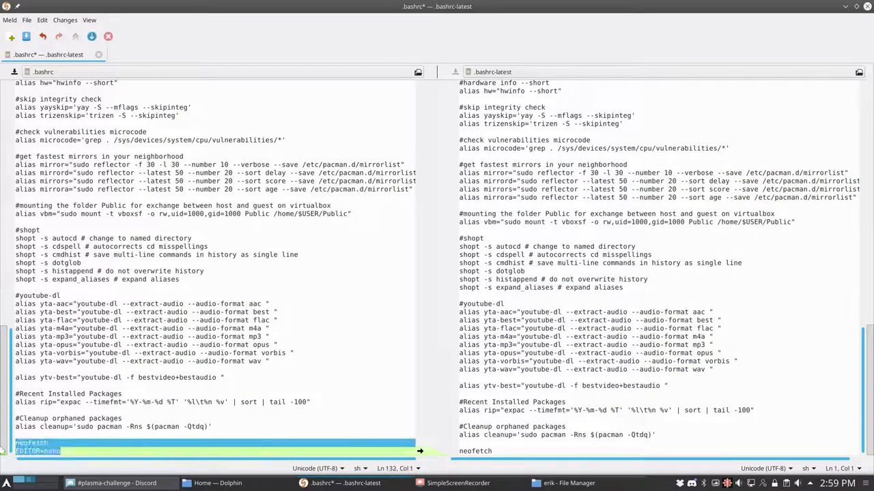
- Delete the EDITOR=nano line, dismiss the 'Files are identical' notice, and close the comparison
click(62, 451)
drag(63, 452, 12, 453)
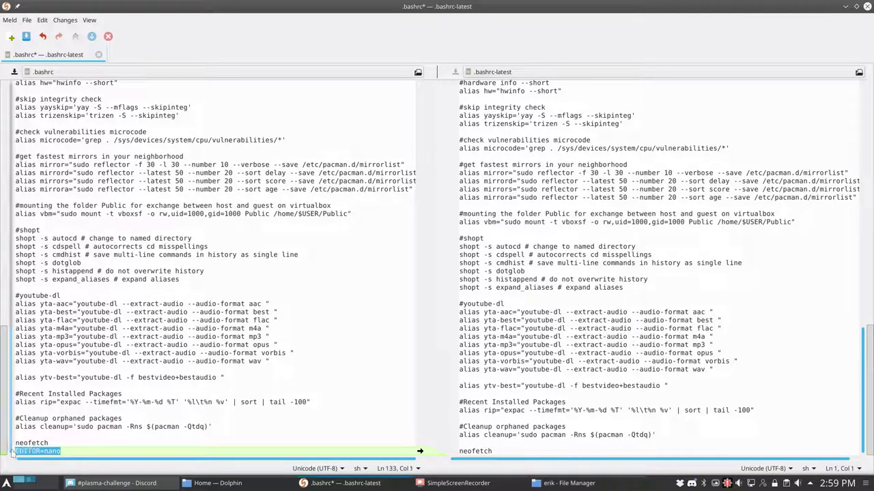
key(BackSpace)
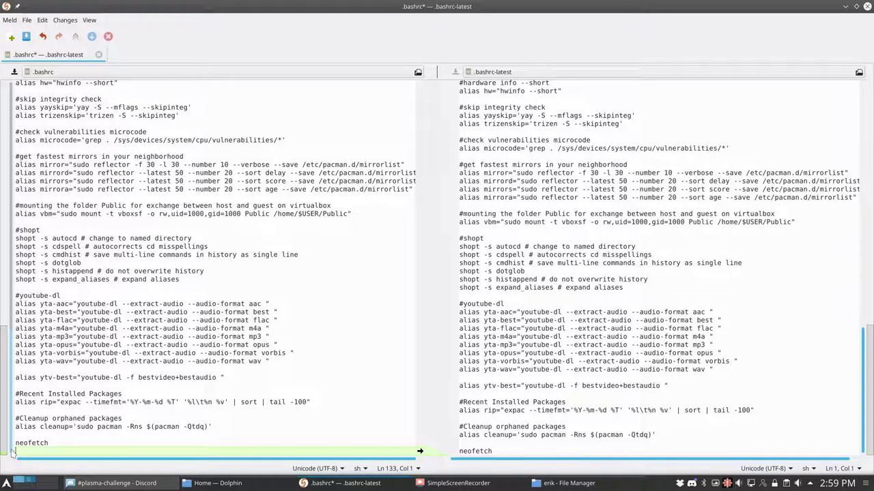
key(BackSpace)
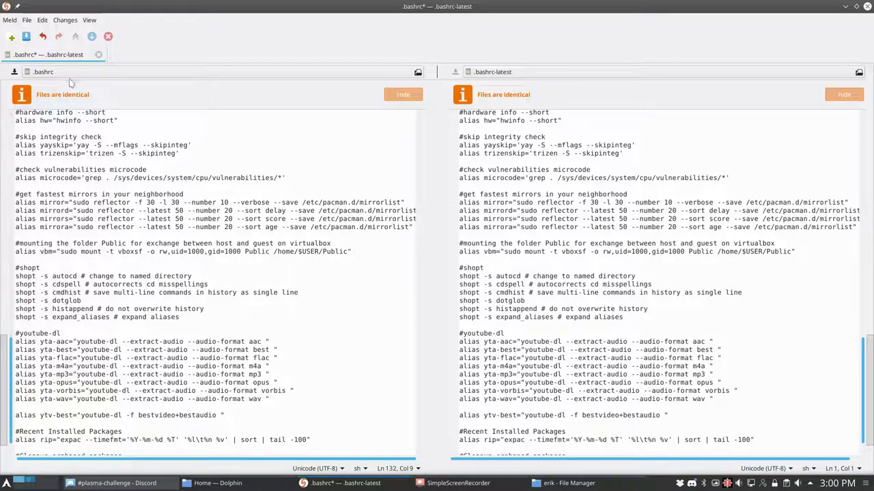
click(402, 96)
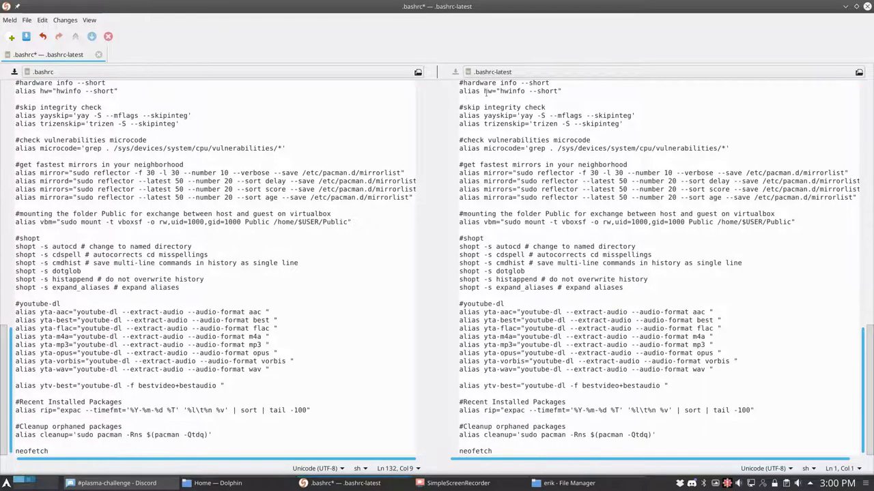
click(98, 55)
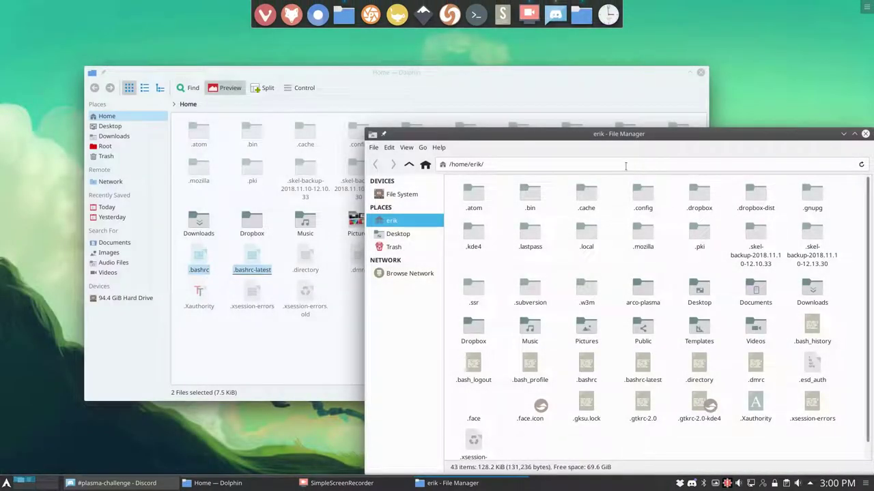
- Close Dolphin, centre the Thunar window, and choose Open Terminal Here on the home folder
click(700, 72)
drag(559, 133, 374, 54)
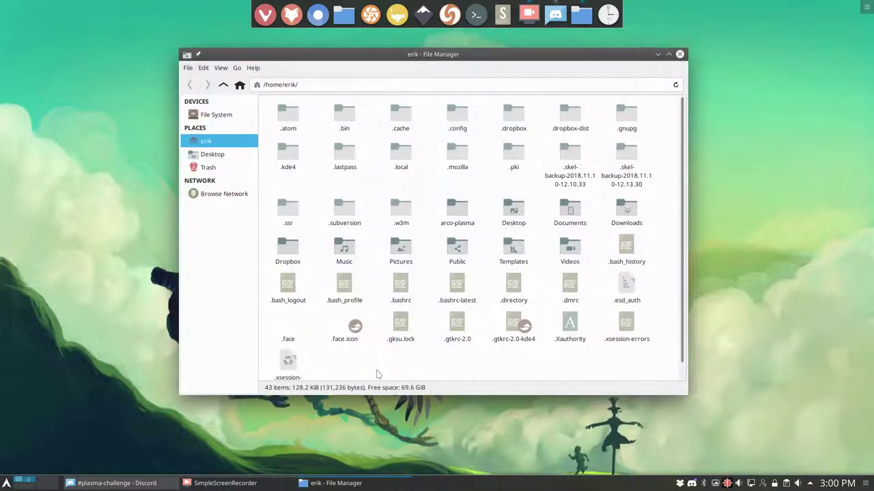
right_click(380, 371)
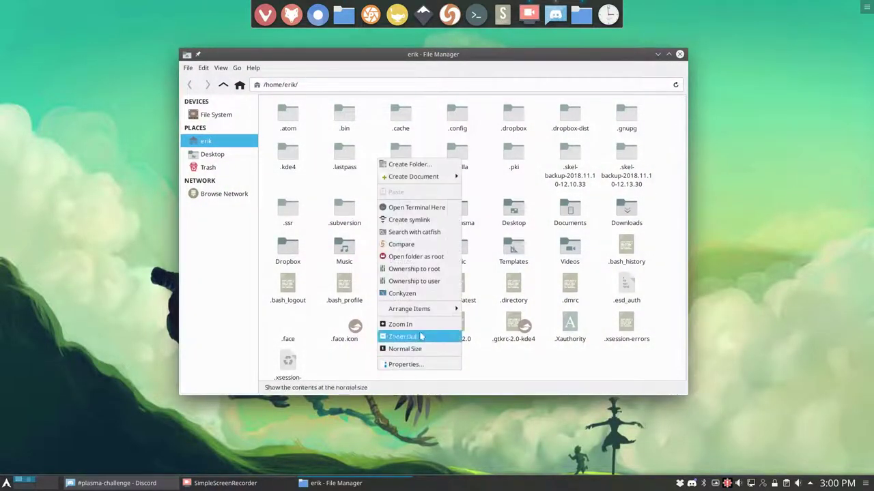
click(430, 207)
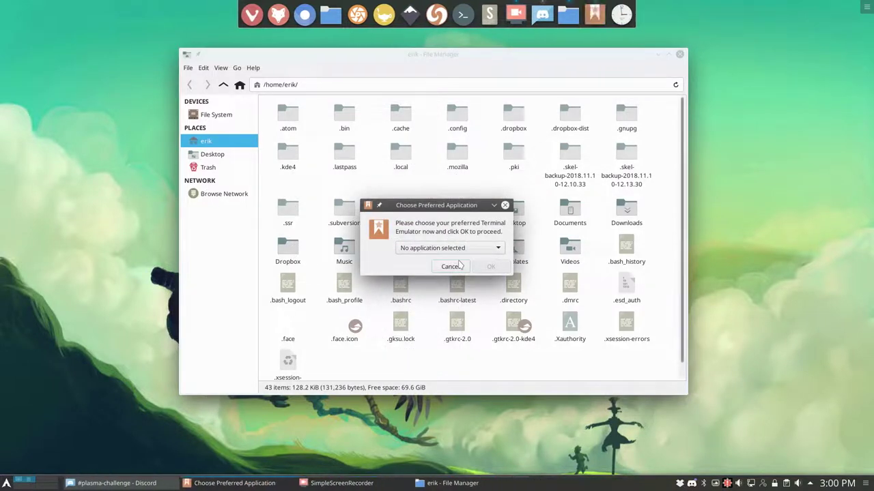
- In the preferred terminal dialog, pick a custom terminal emulator and start entering its name
click(497, 249)
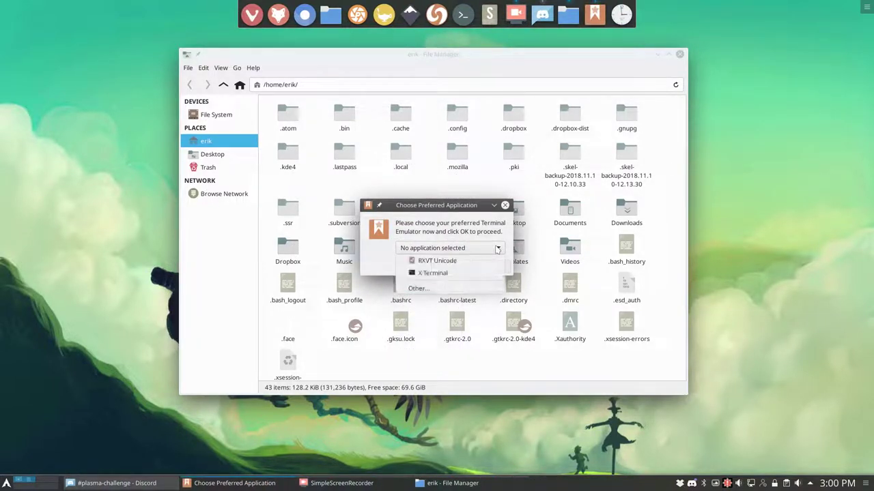
click(423, 287)
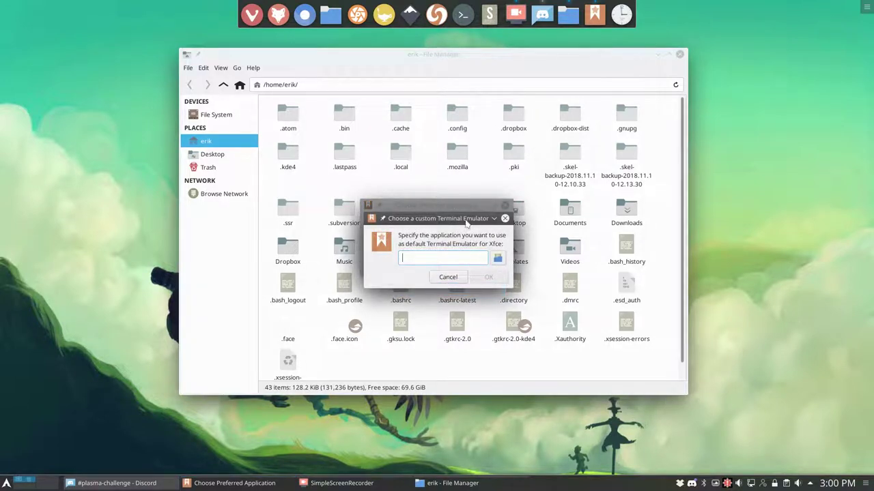
drag(467, 224, 488, 308)
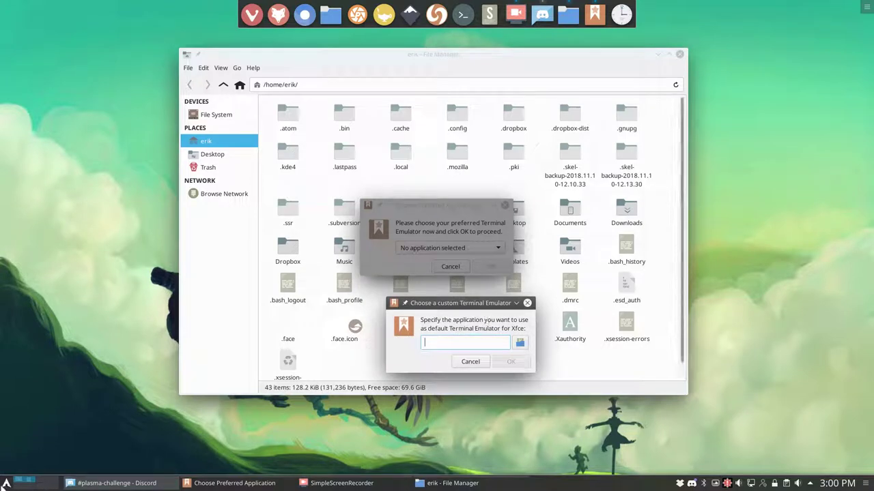
key(super)
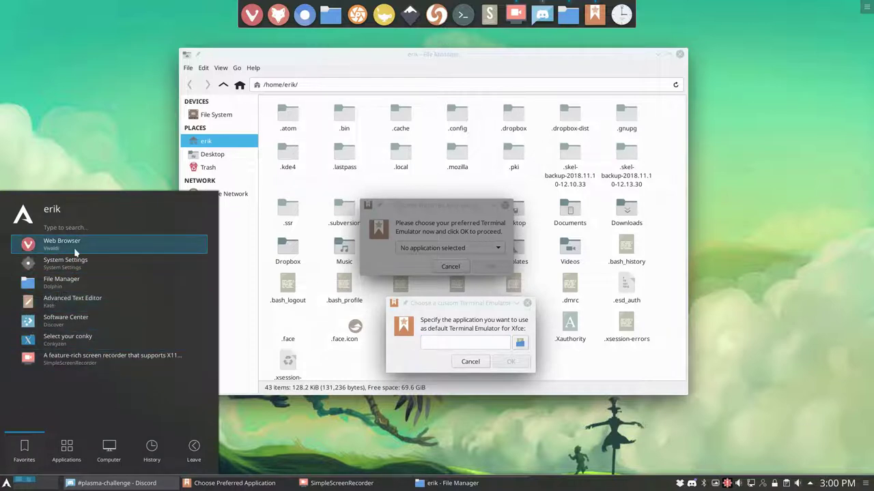
click(472, 341)
text(k)
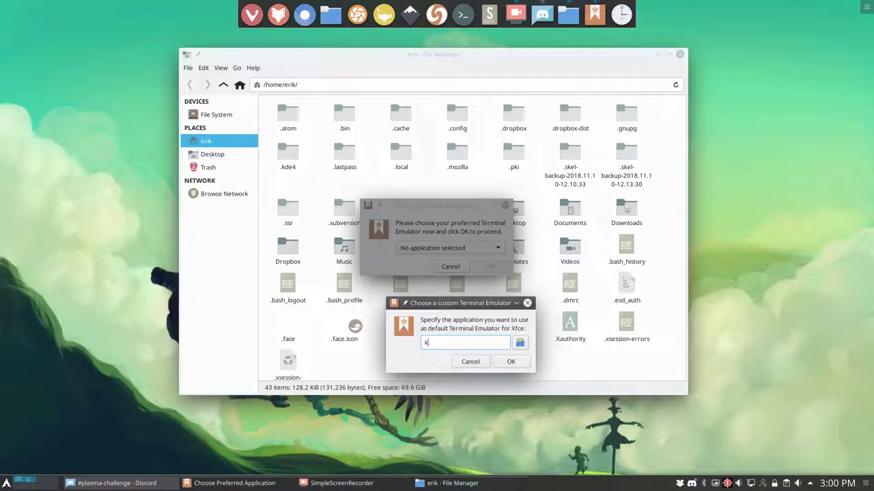
text(onsoonsole)
- Enter konsole as the custom terminal command and set it as the preferred emulator
key(ctrl+alt+t)
text(kon)
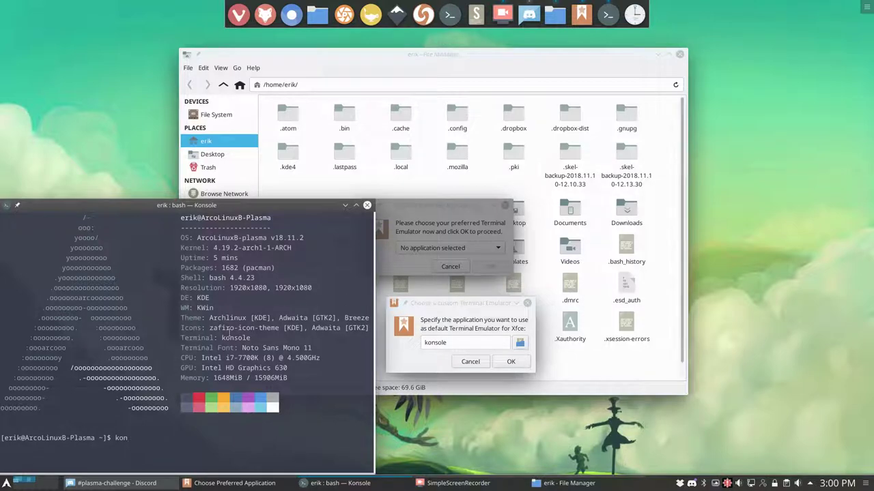
drag(222, 338, 251, 338)
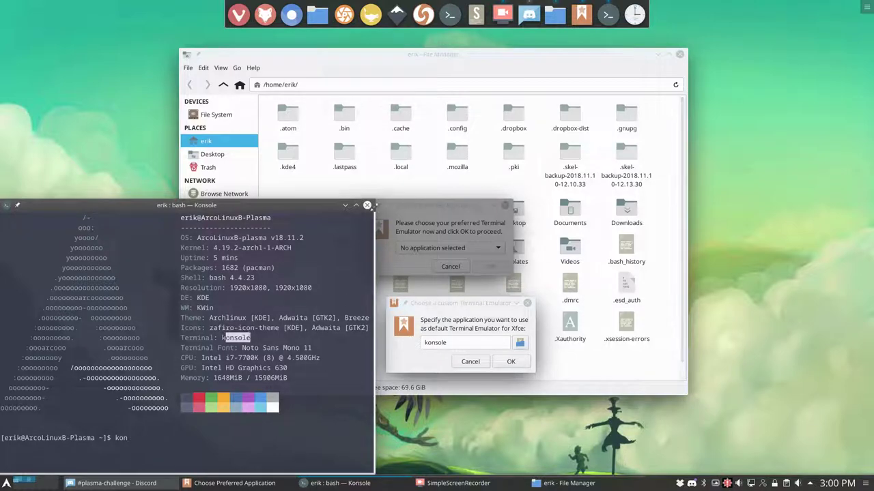
click(366, 205)
click(510, 361)
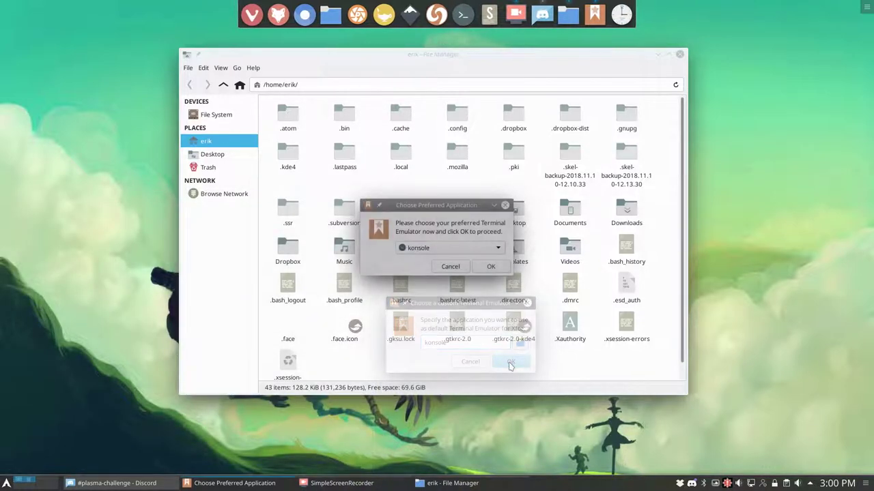
click(489, 267)
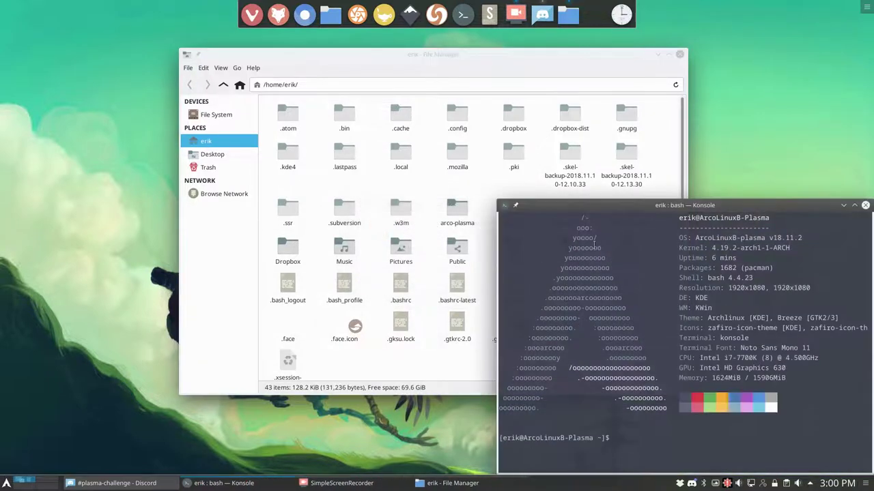
- Check Thunar's version under Help > About, close it, and move the file manager left
right_click(480, 180)
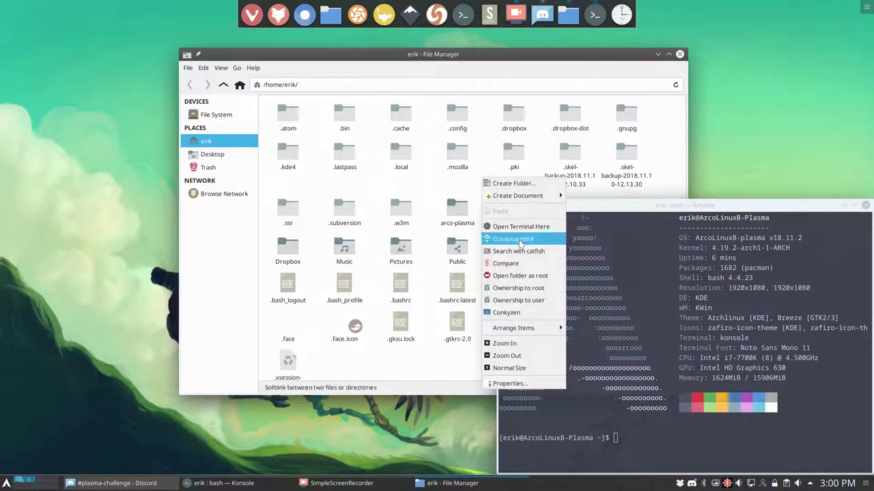
click(254, 69)
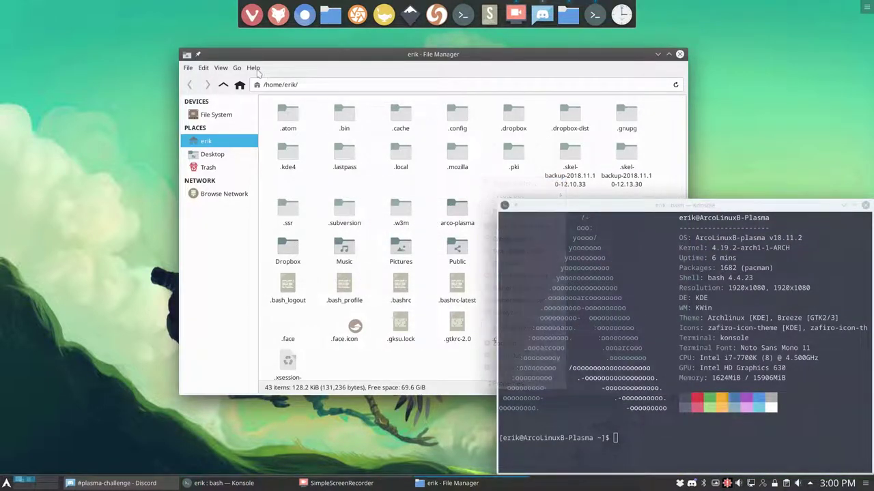
click(254, 69)
click(269, 91)
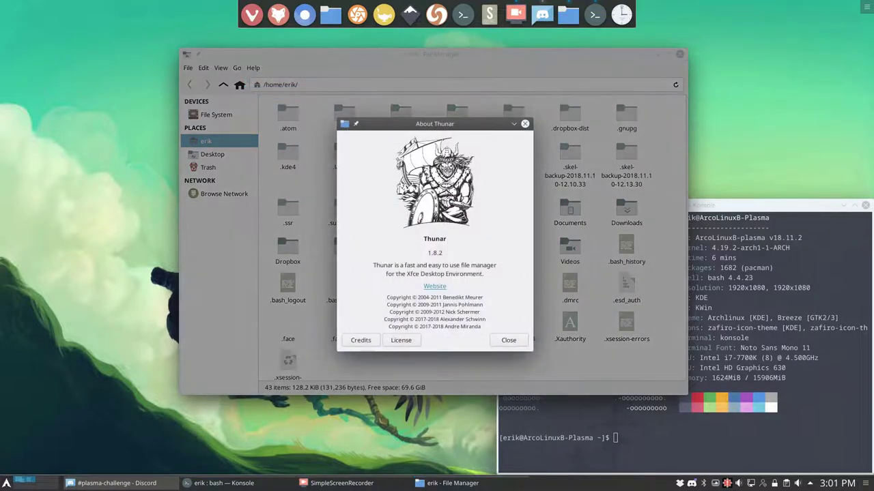
click(524, 126)
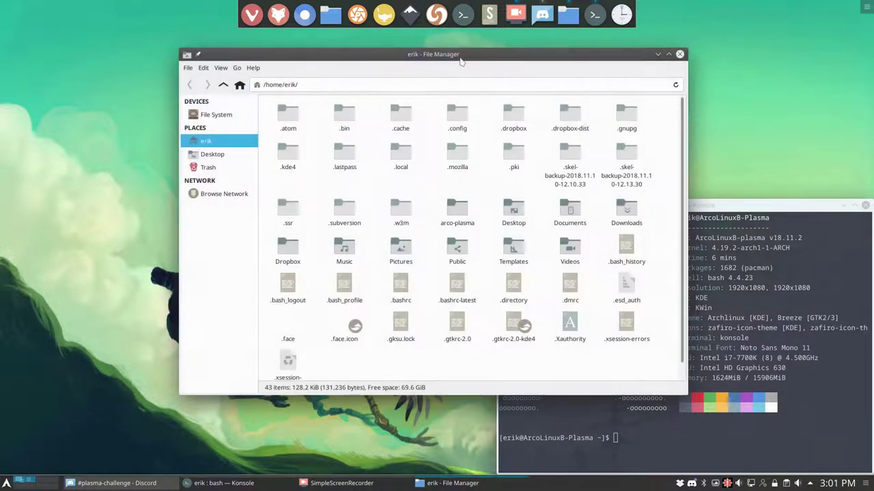
drag(456, 60, 350, 60)
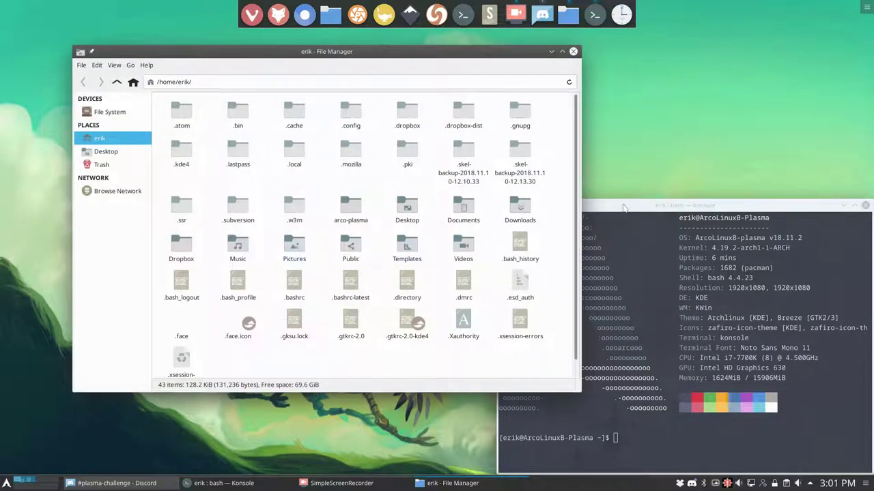
- Place Konsole beside the file manager, list the shell aliases with alias, and scroll through them
drag(623, 208, 540, 181)
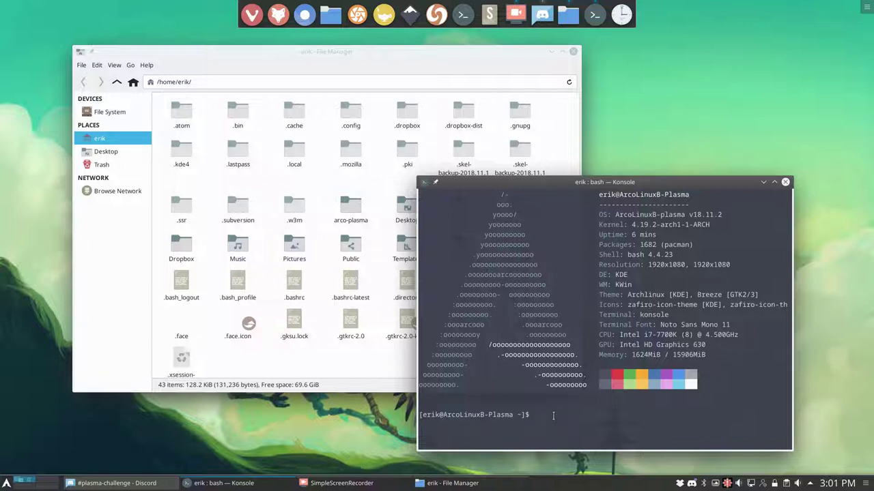
text(alias)
key(Return)
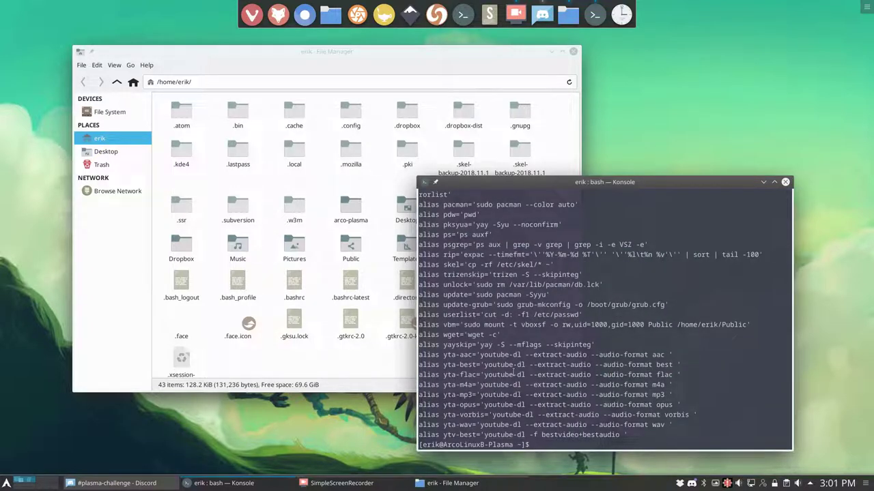
scroll(513, 372, up, 6)
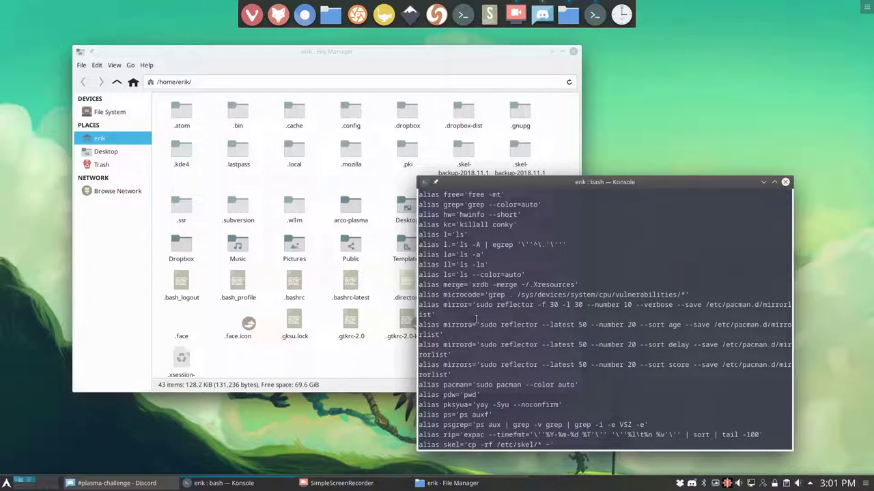
scroll(477, 320, down, 4)
scroll(477, 319, up, 3)
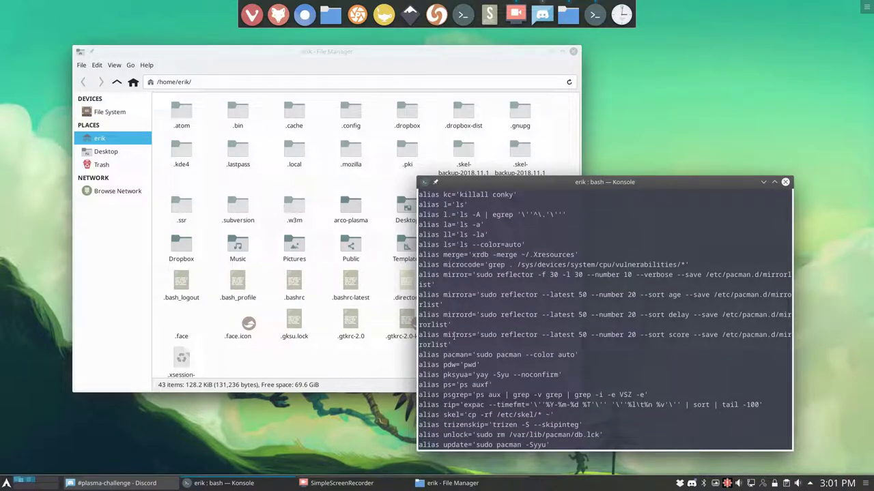
scroll(454, 334, down, 5)
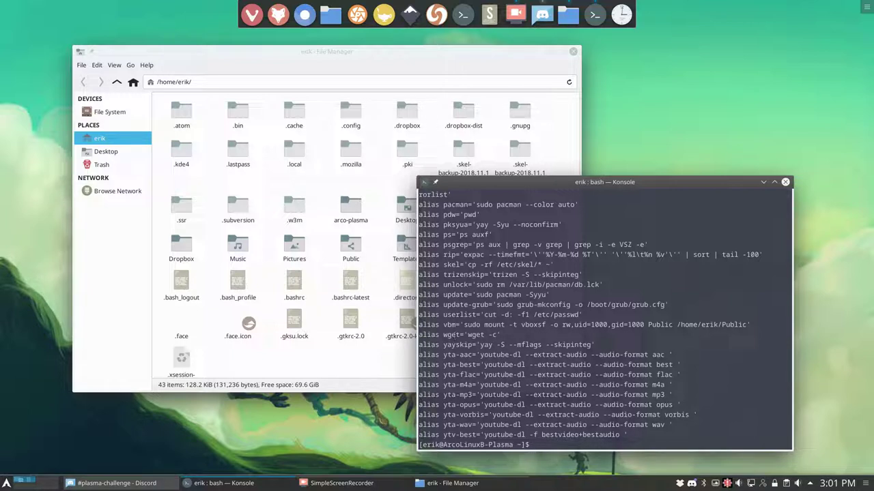
- Reload the bash configuration with source .bashrc and start the system update
text(source .bashrc)
key(Return)
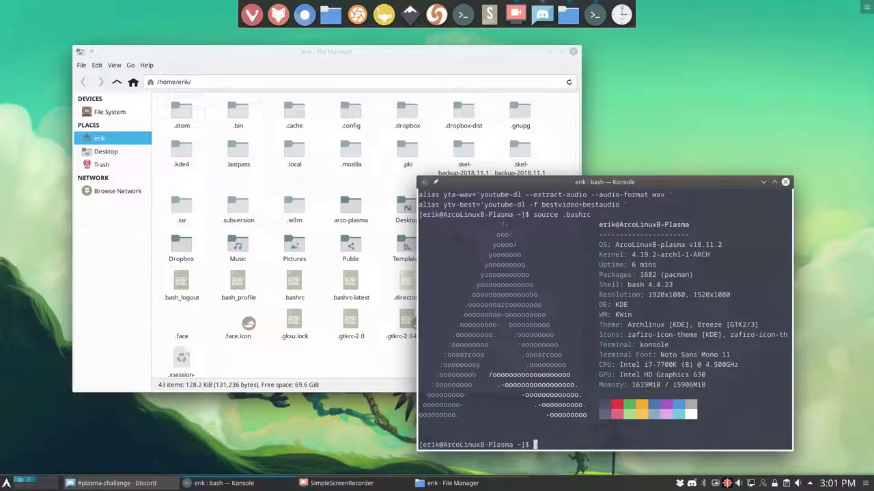
text(update)
key(Return)
key(Return)
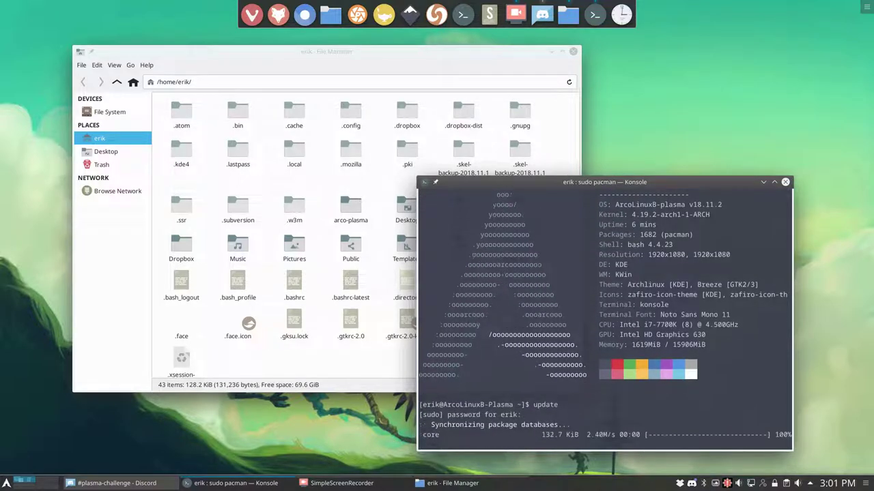
- Close the file manager, move Konsole to the upper centre, and interrupt the pending update
click(573, 52)
drag(602, 183, 439, 77)
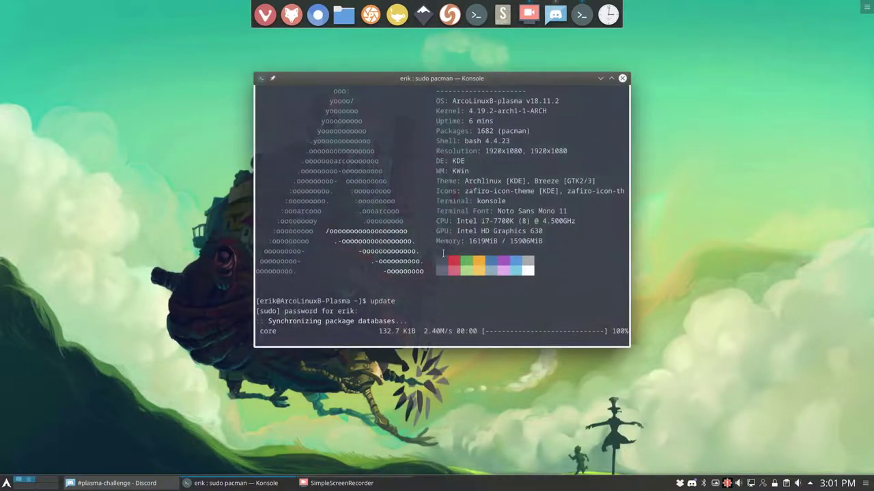
key(ctrl+c)
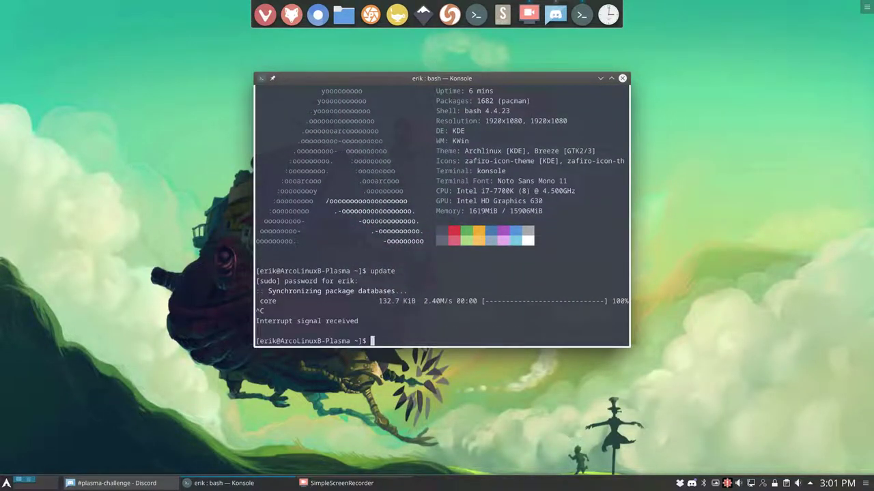
- Re-rank the package mirrors by download speed with the mirror alias
text(mirror)
key(Return)
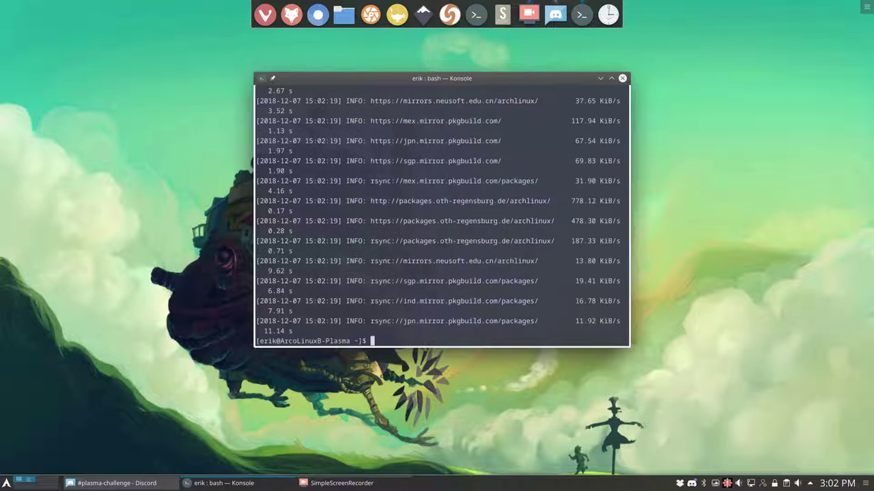
drag(557, 201, 321, 203)
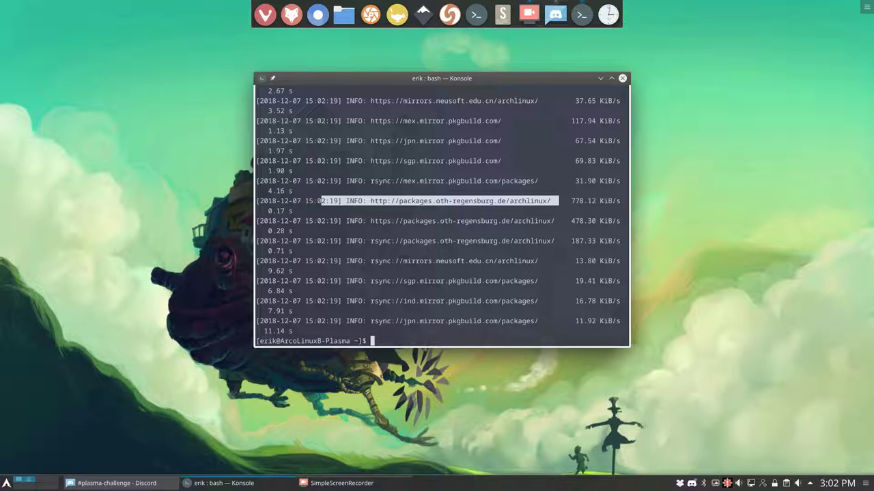
- Run the update, delete the corrupted gcc-libs package, and rerun it to upgrade all 151 packages
text(date)
key(Return)
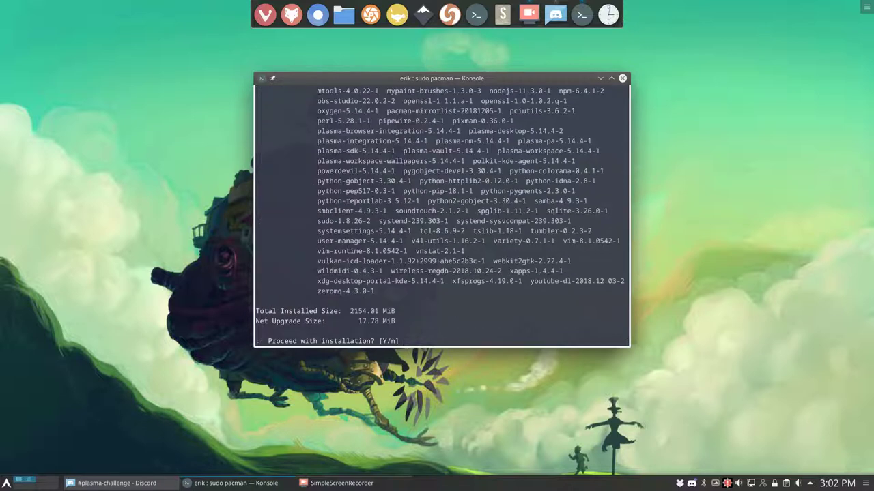
key(Return)
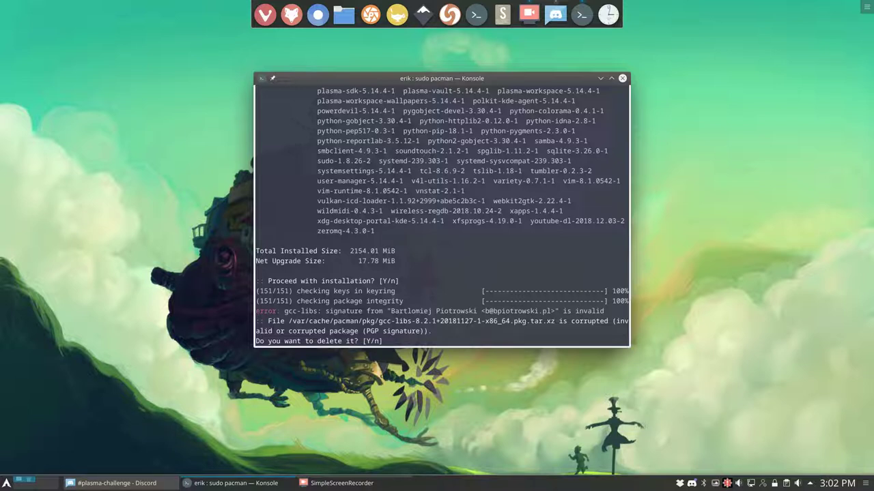
key(Return)
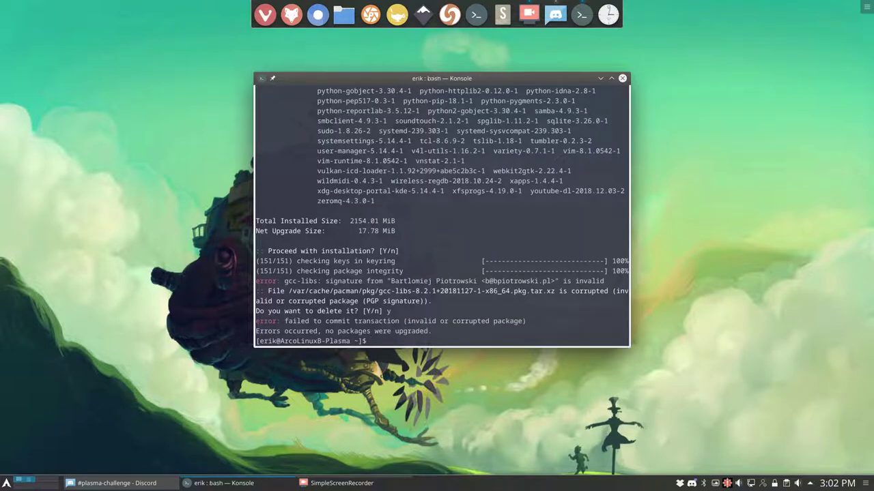
key(Return)
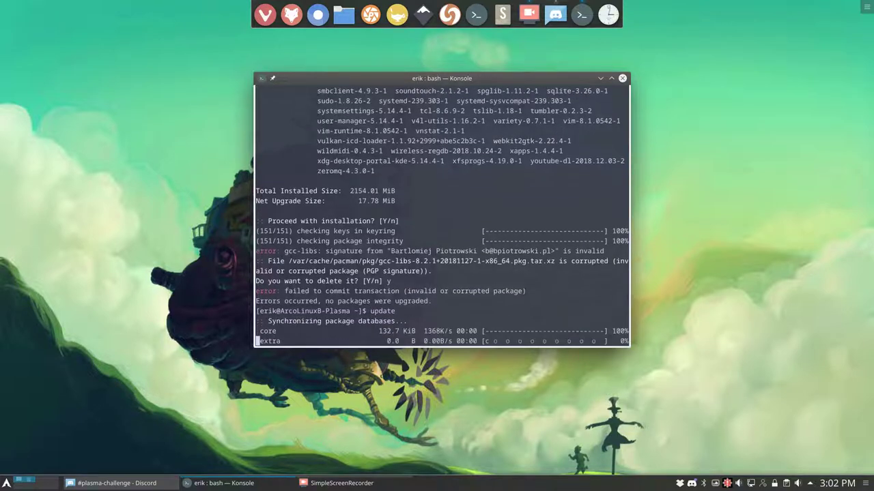
key(Return)
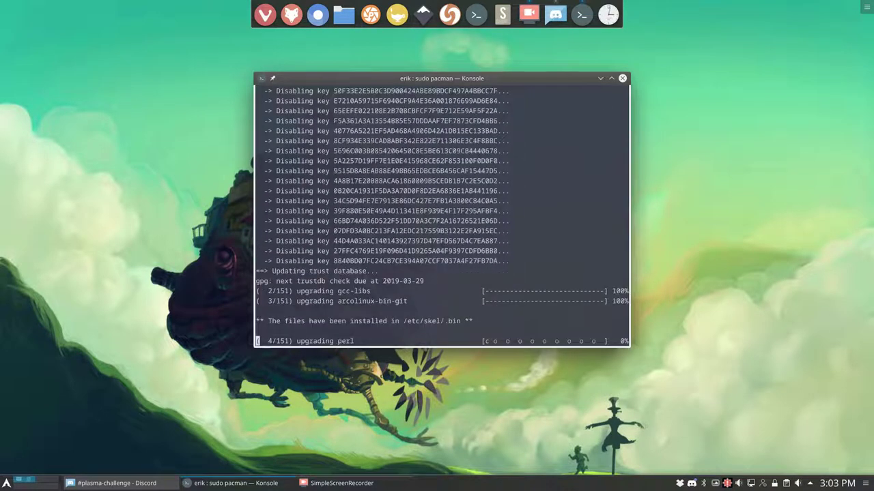
drag(481, 77, 718, 64)
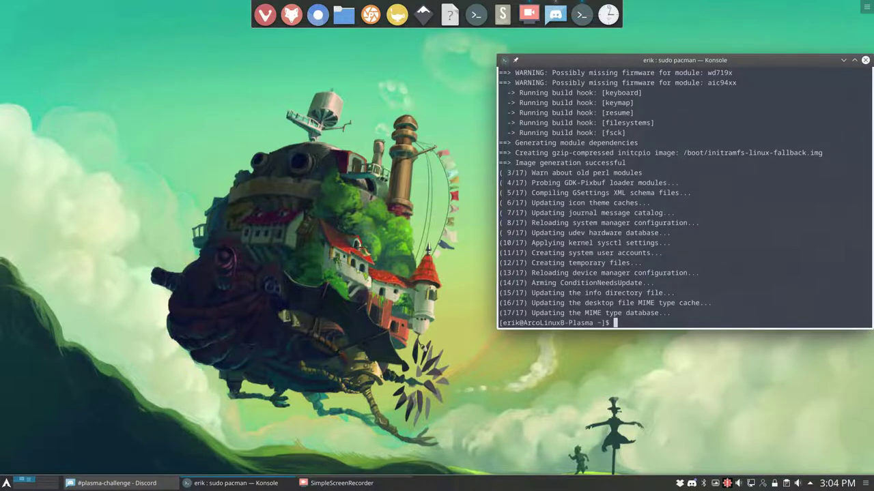
- Confirm no repository upgrades remain, then run pksyua to build the 10 AUR upgrades without diffs
text(pks)
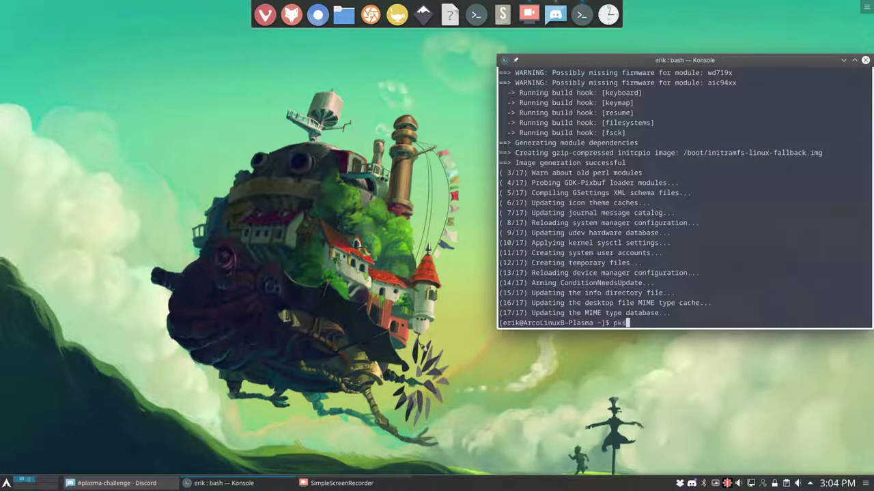
key(BackSpace)
key(BackSpace)
key(BackSpace)
text(update)
key(Return)
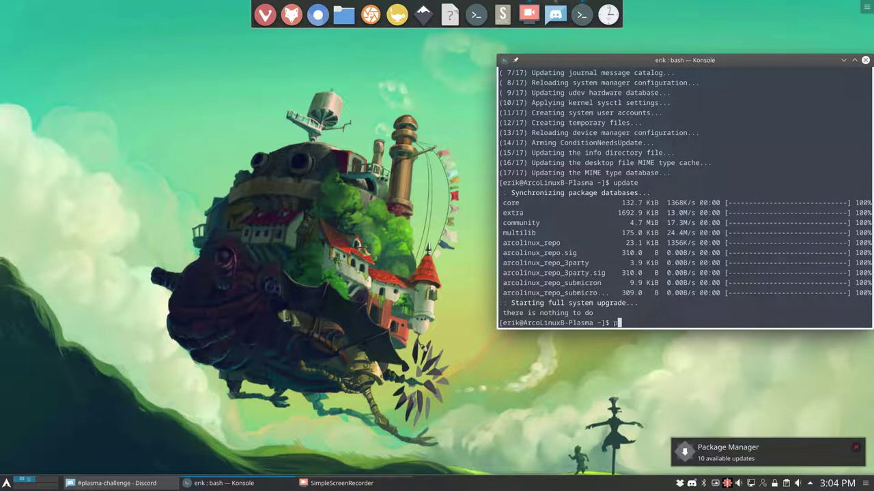
text(pksyua)
key(Return)
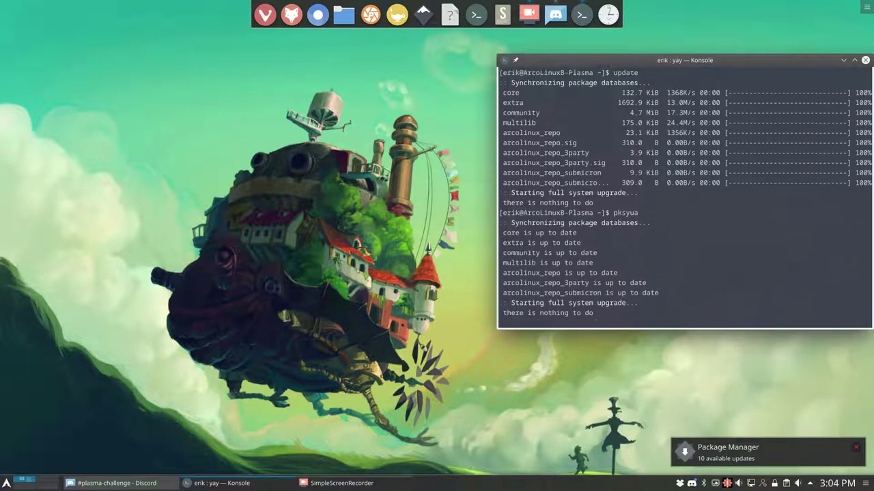
key(Return)
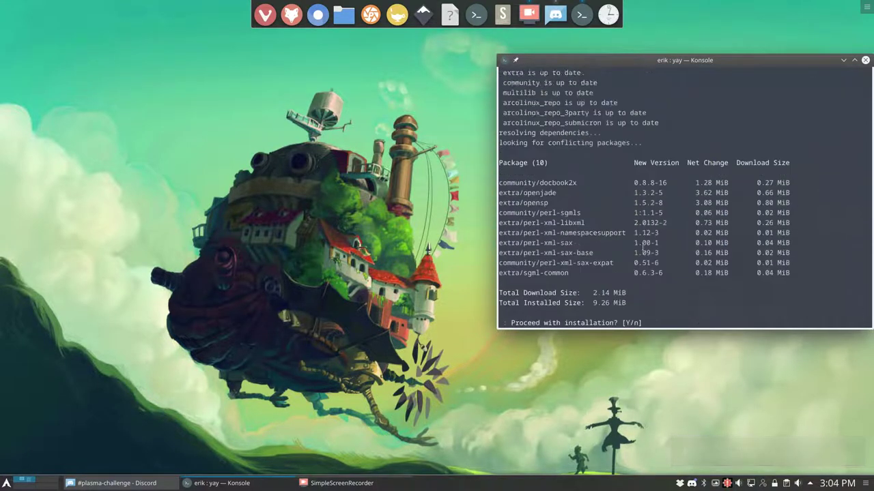
scroll(642, 247, up, 7)
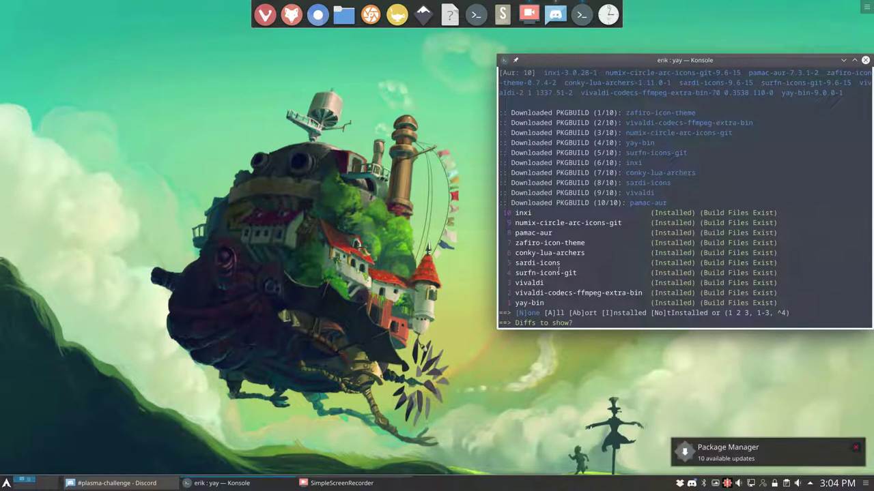
drag(560, 265, 516, 263)
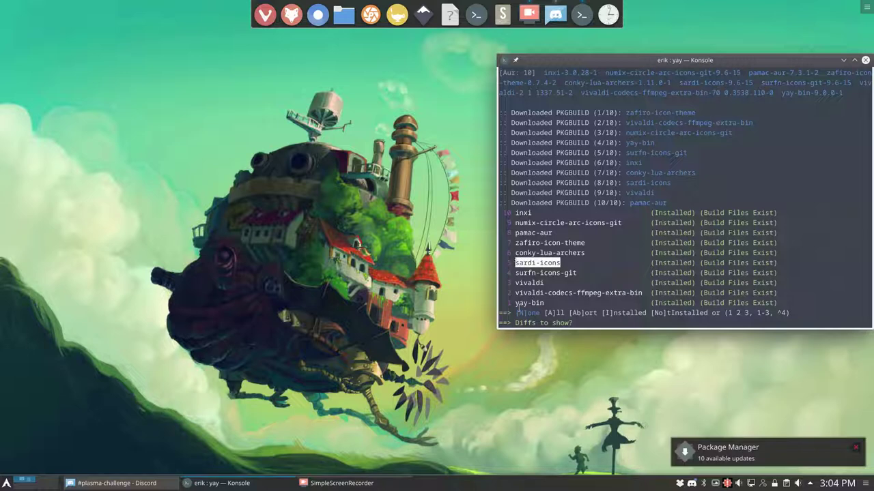
key(Return)
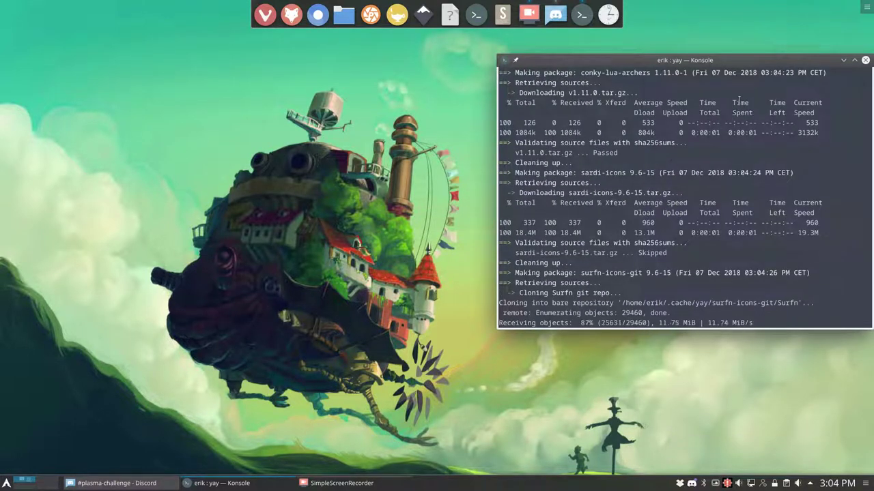
mouse_move(738, 60)
mouse_down()
mouse_move(728, 62)
mouse_move(731, 53)
mouse_up()
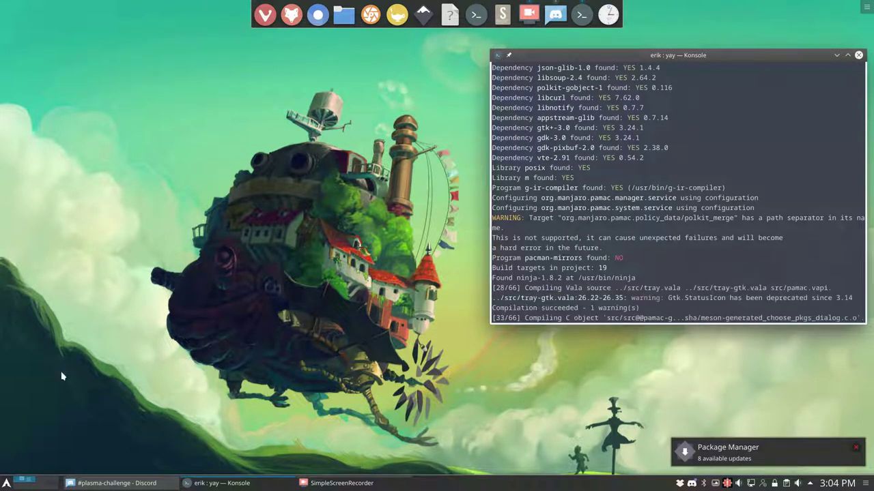
click(348, 24)
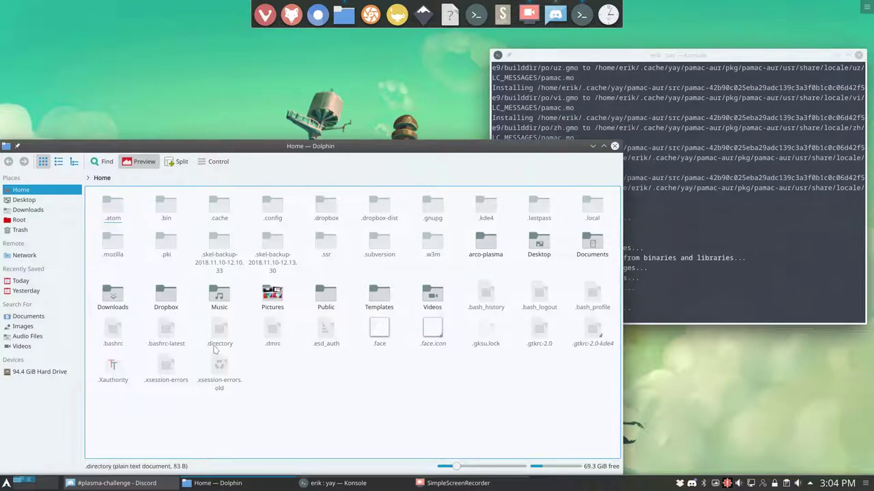
drag(89, 327, 194, 350)
right_click(171, 330)
mouse_move(306, 429)
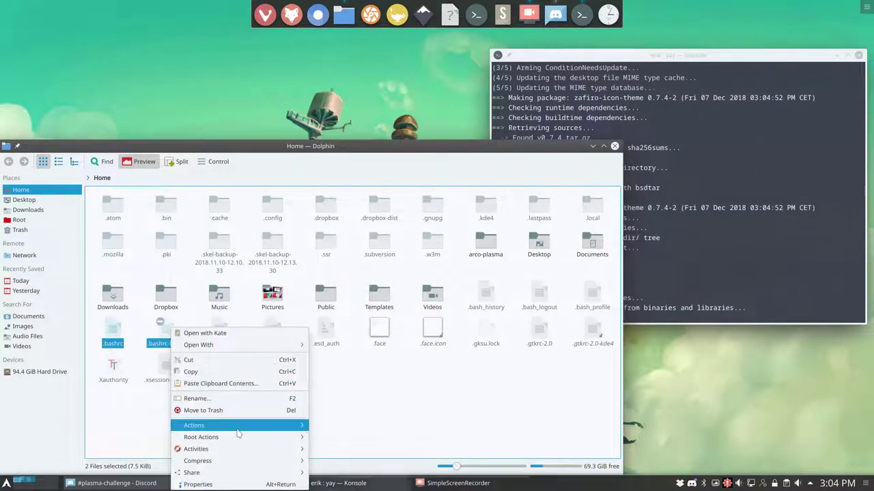
click(341, 390)
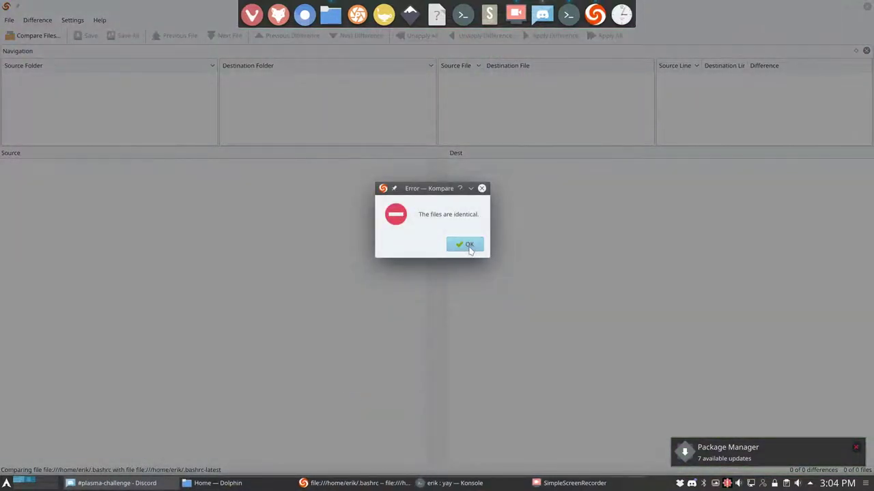
click(467, 246)
click(99, 19)
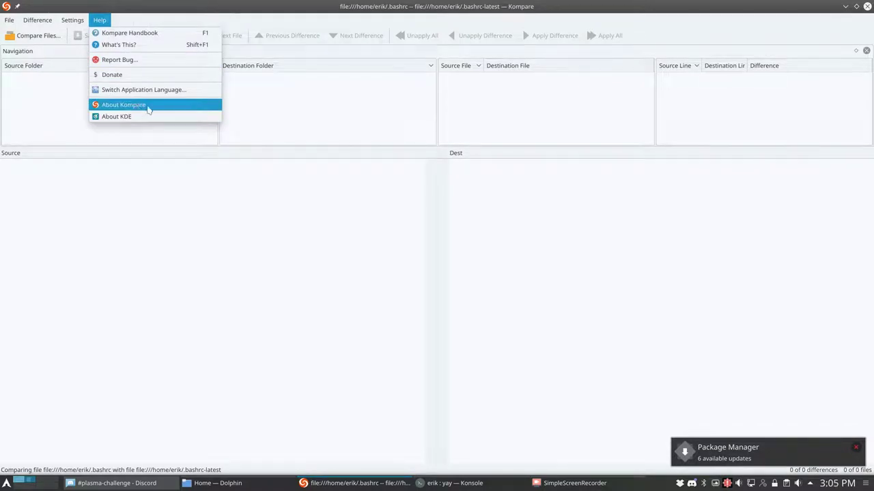
click(862, 8)
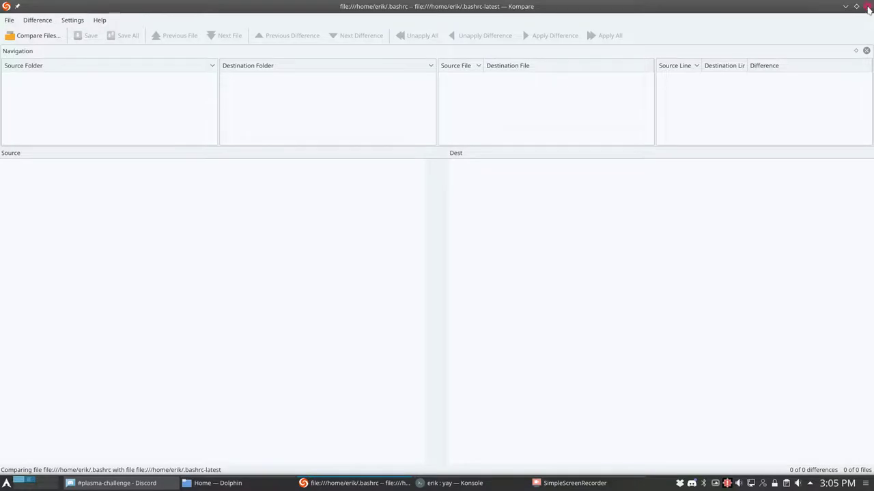
click(866, 7)
- Tile Dolphin to the left half and open Download New Services from the Services preferences
click(289, 442)
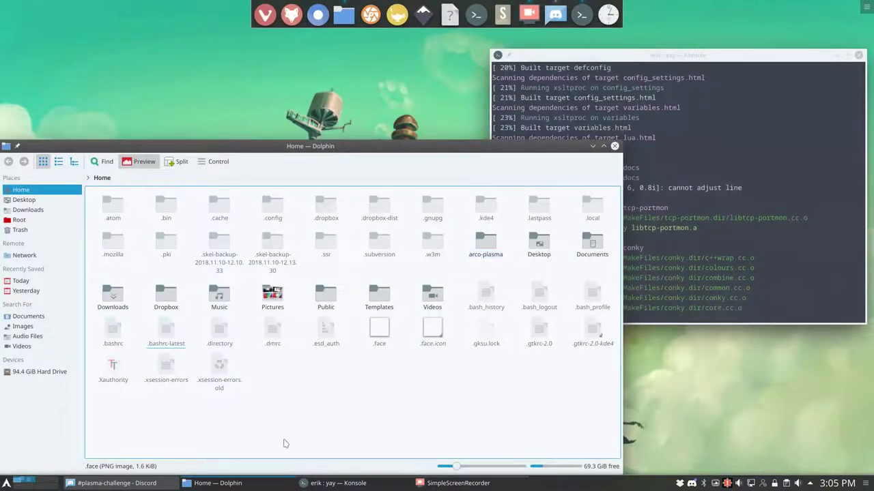
drag(259, 146, 2, 161)
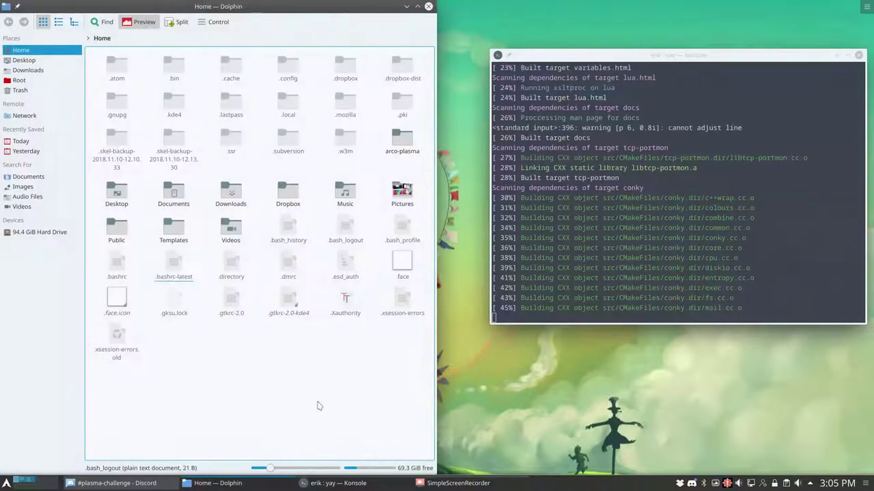
click(208, 22)
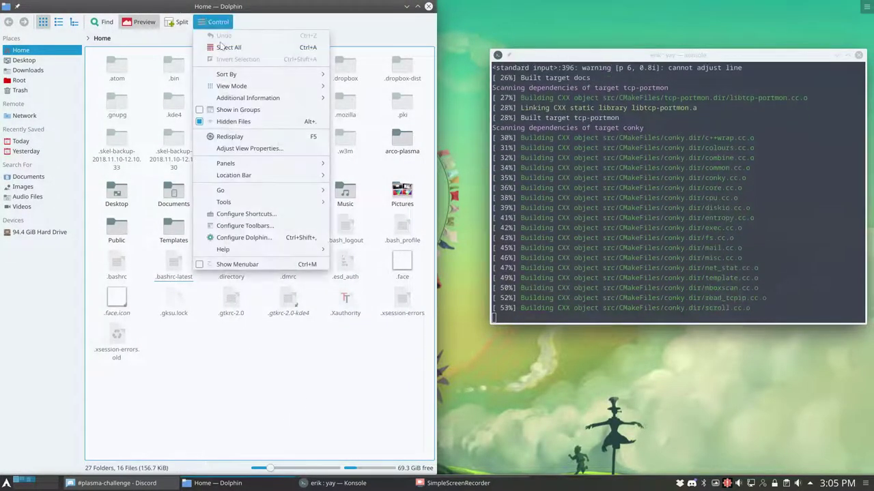
click(262, 238)
click(120, 251)
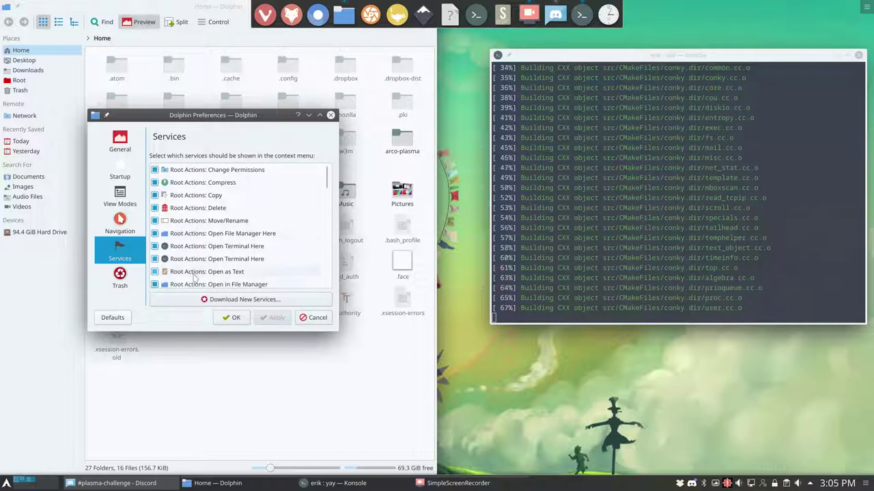
scroll(194, 280, down, 5)
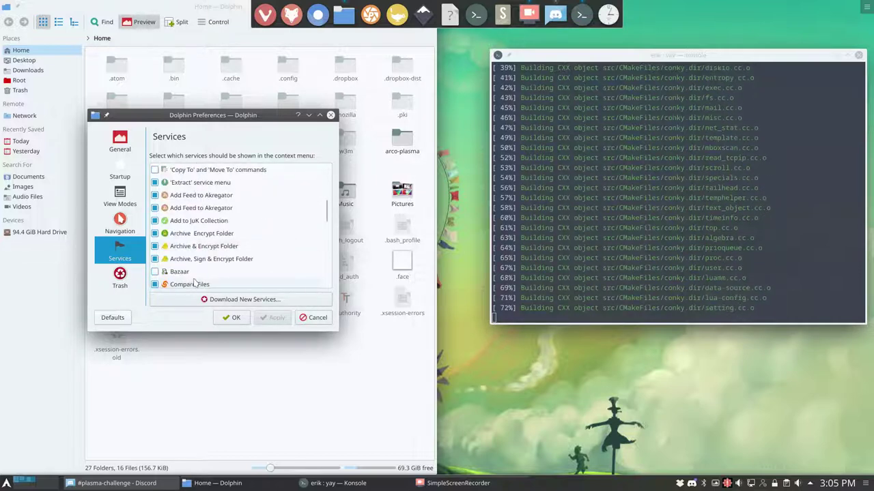
scroll(205, 287, down, 2)
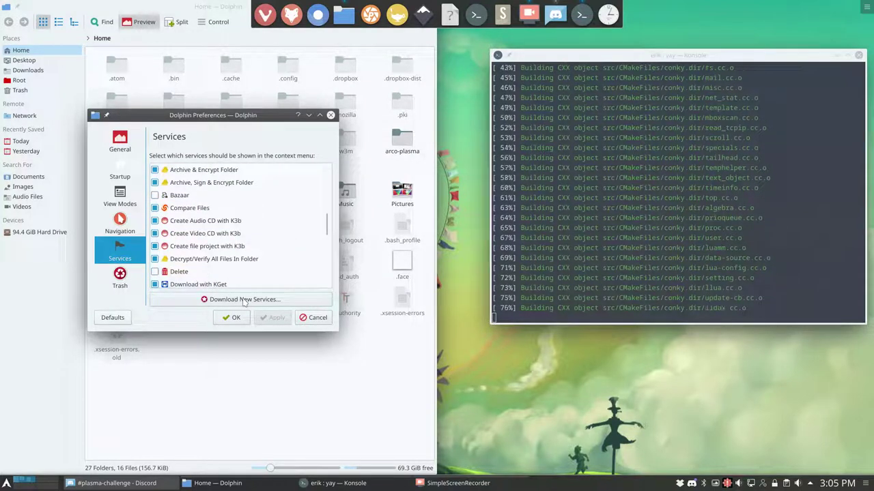
click(242, 300)
- Sort the add-on list by Rating and search for meld service menus
click(321, 224)
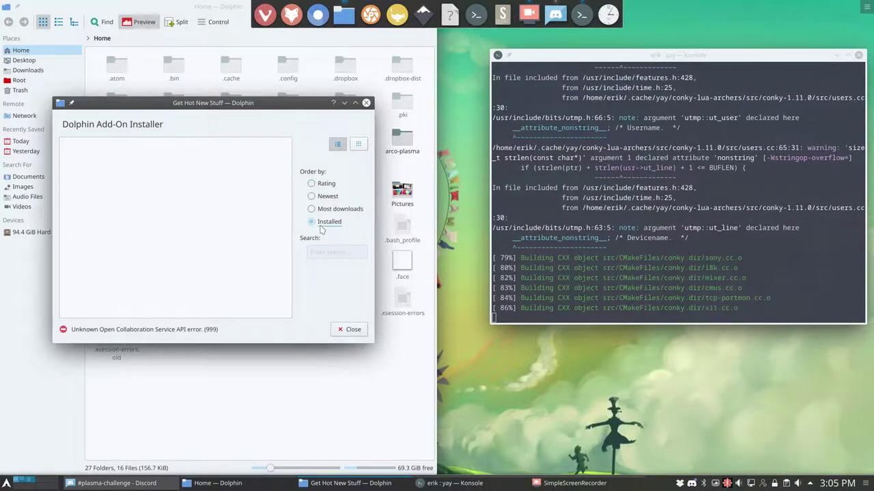
drag(143, 99, 223, 119)
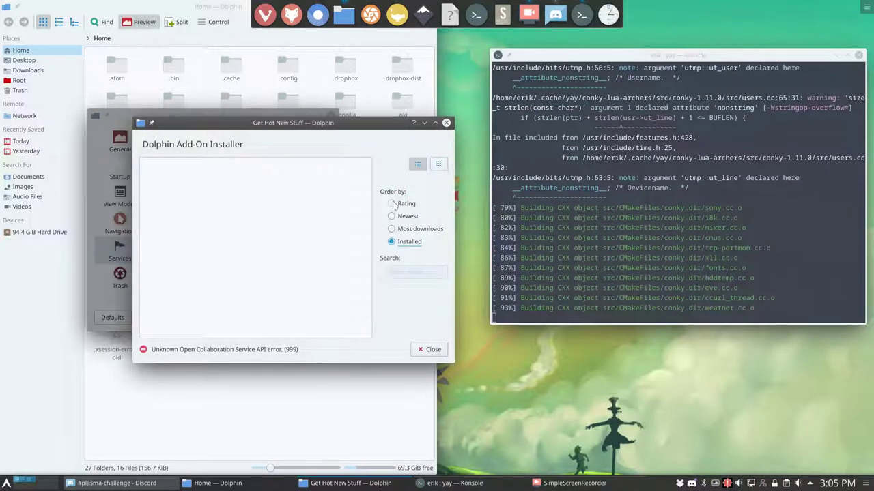
click(392, 204)
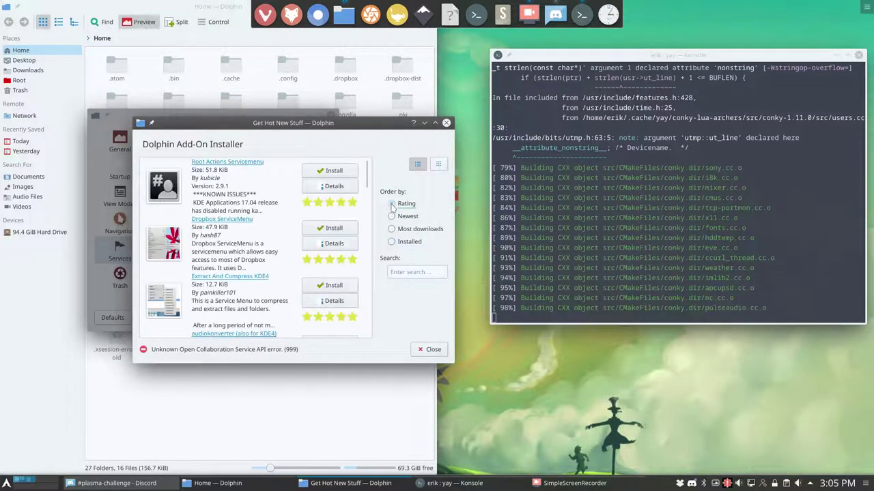
click(399, 274)
text(meld)
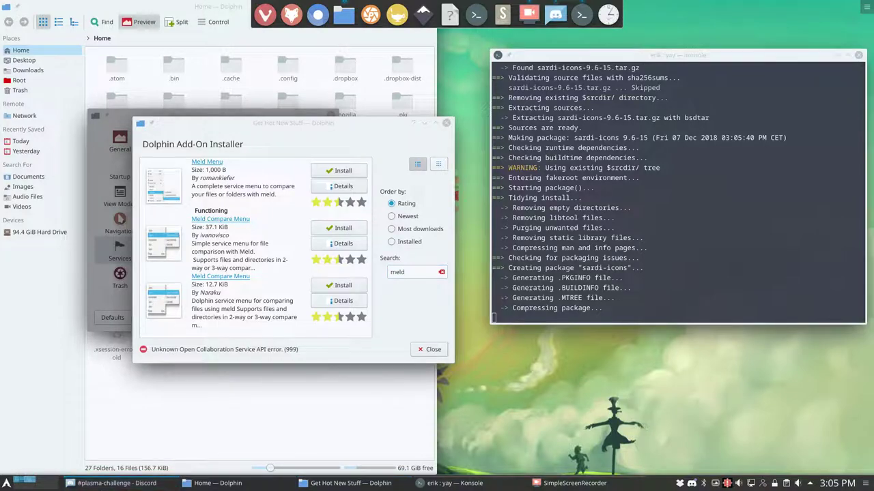
click(112, 483)
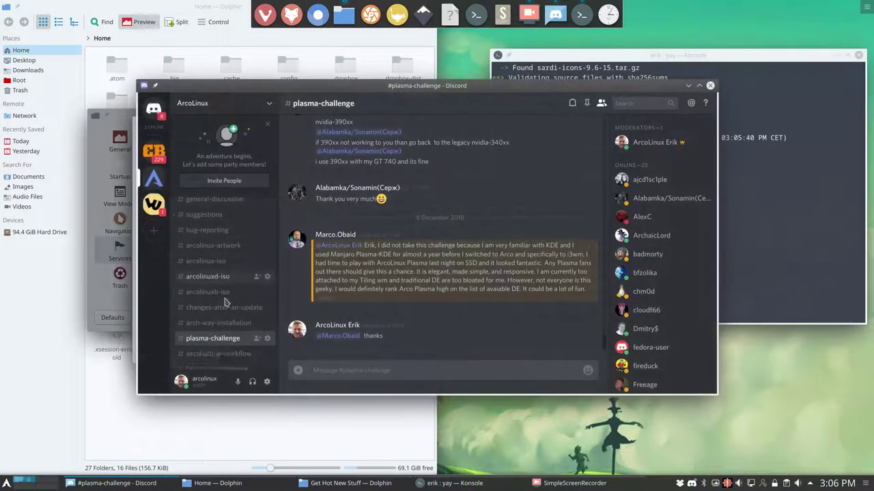
scroll(225, 302, down, 2)
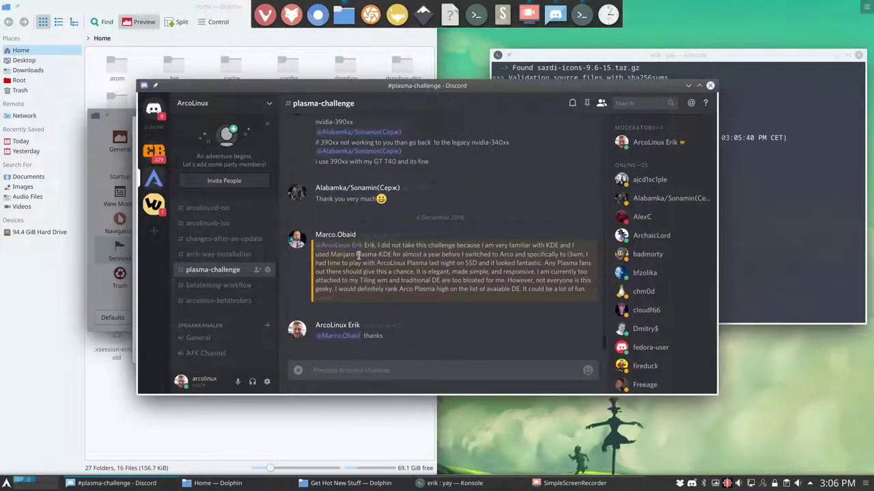
click(688, 86)
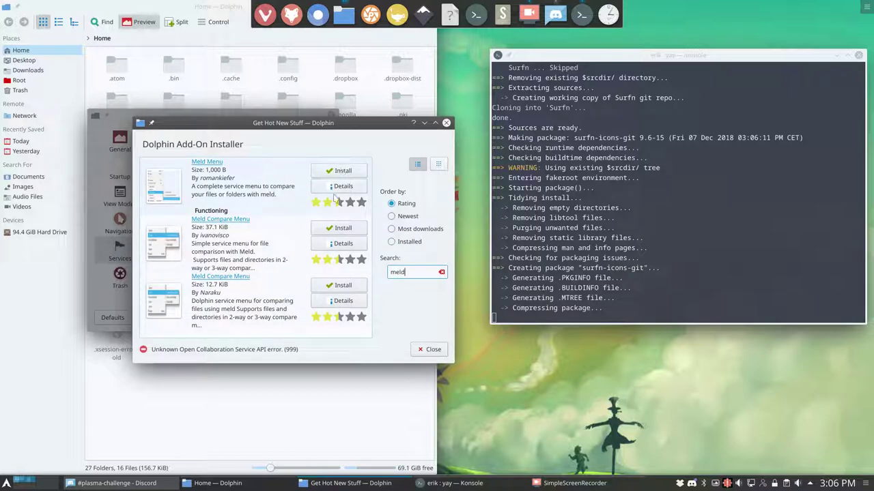
- Install the Meld Menu add-on from its details view and close the installer and preferences
click(339, 187)
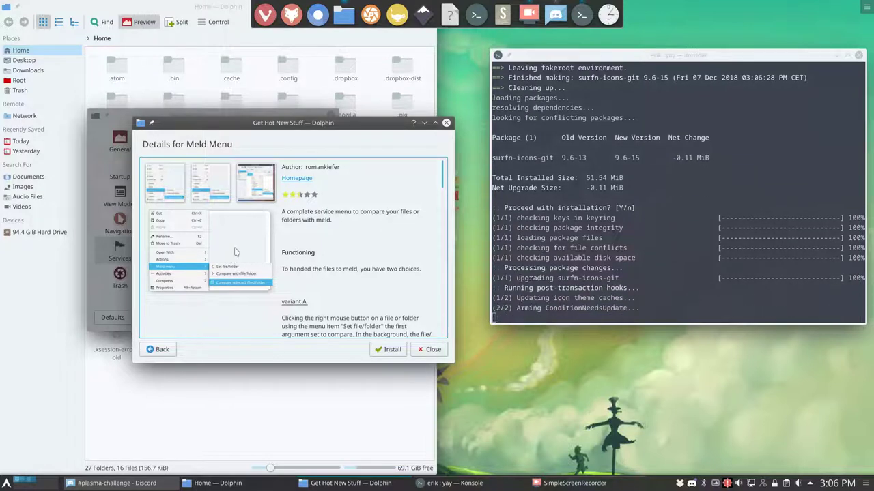
click(391, 351)
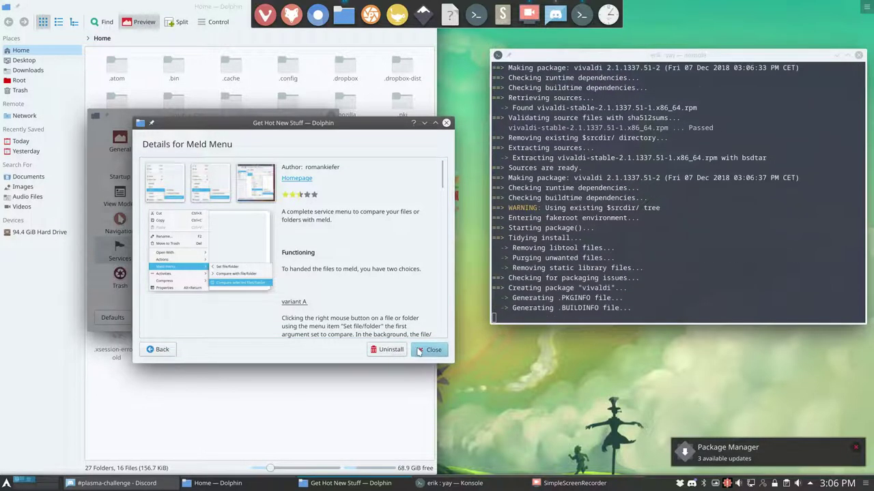
click(418, 350)
click(233, 320)
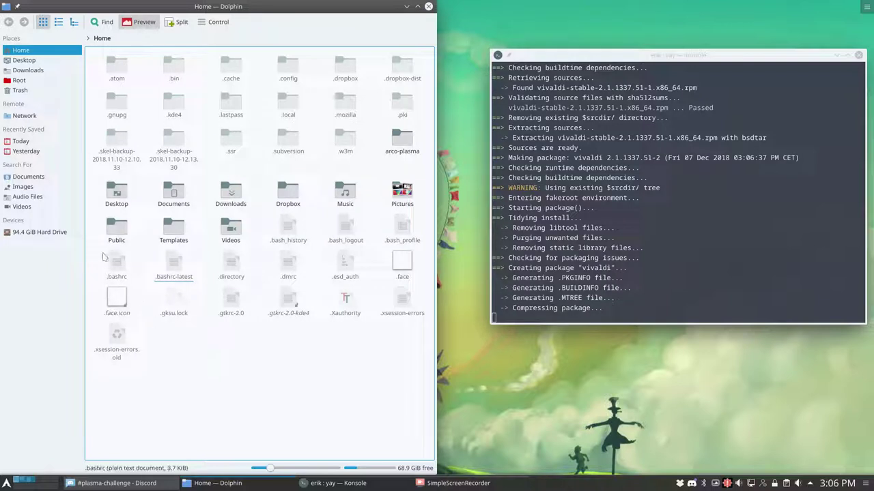
- Compare .bashrc and .bashrc-latest in Meld via the new Meld menu
drag(98, 251, 196, 280)
right_click(174, 267)
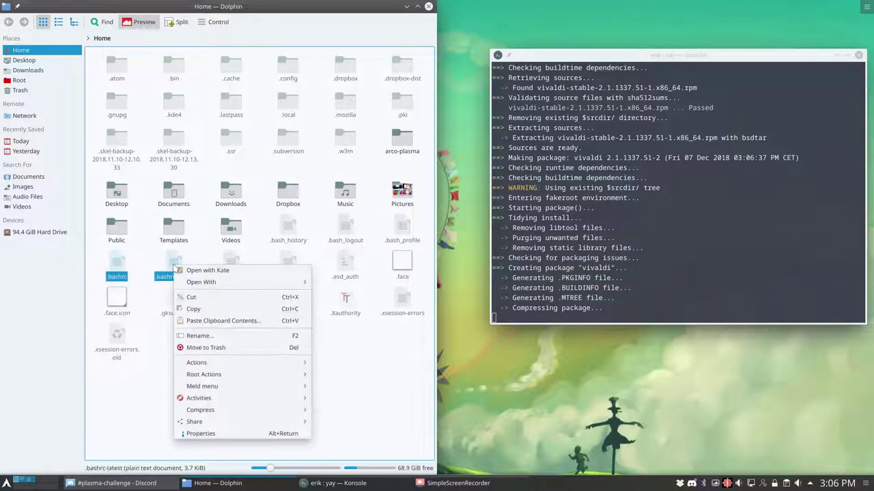
mouse_move(217, 387)
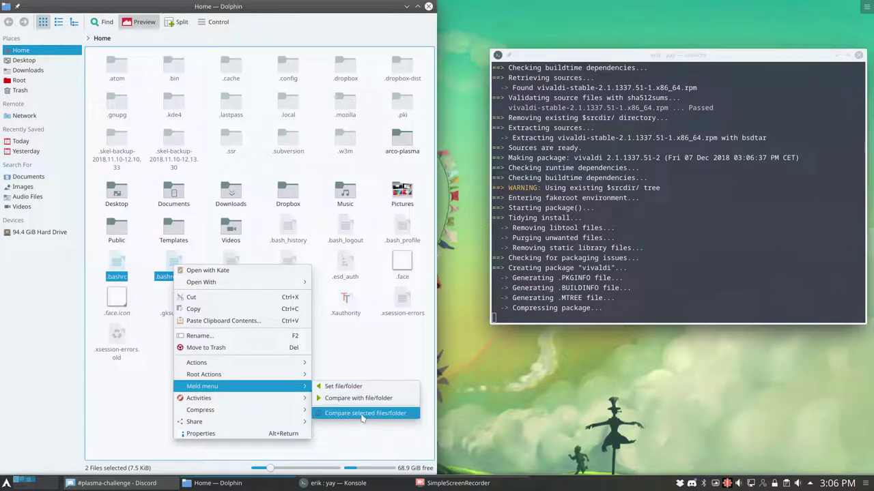
click(362, 417)
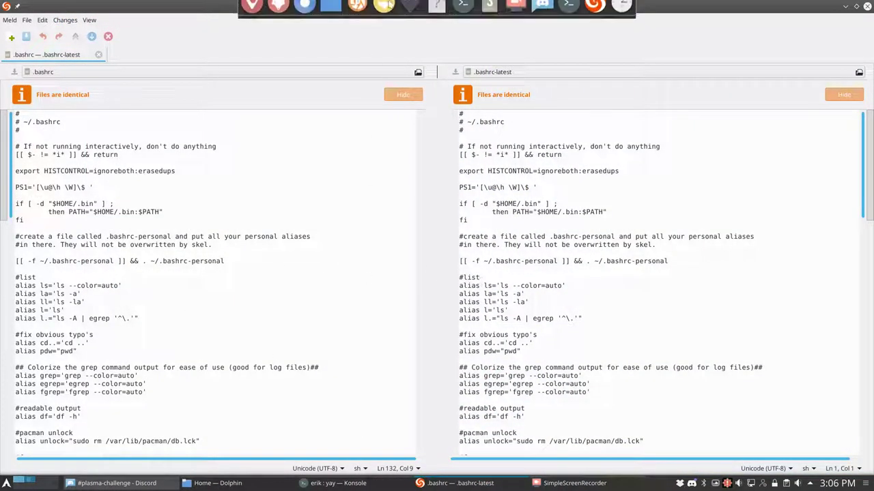
- Look through Meld's View menu and its About information
click(89, 19)
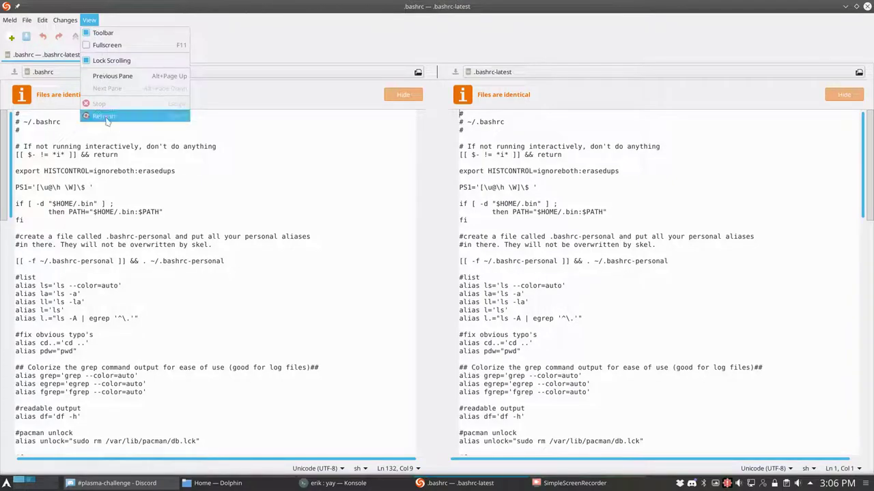
mouse_move(9, 20)
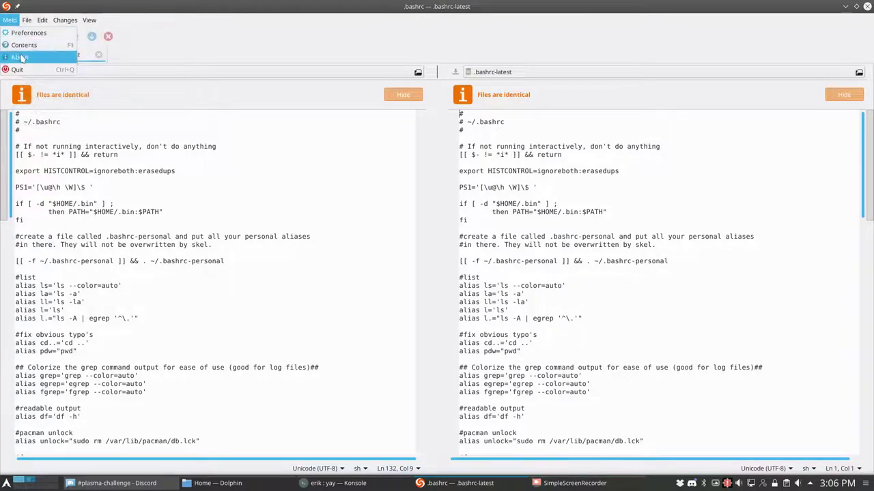
click(19, 57)
click(529, 171)
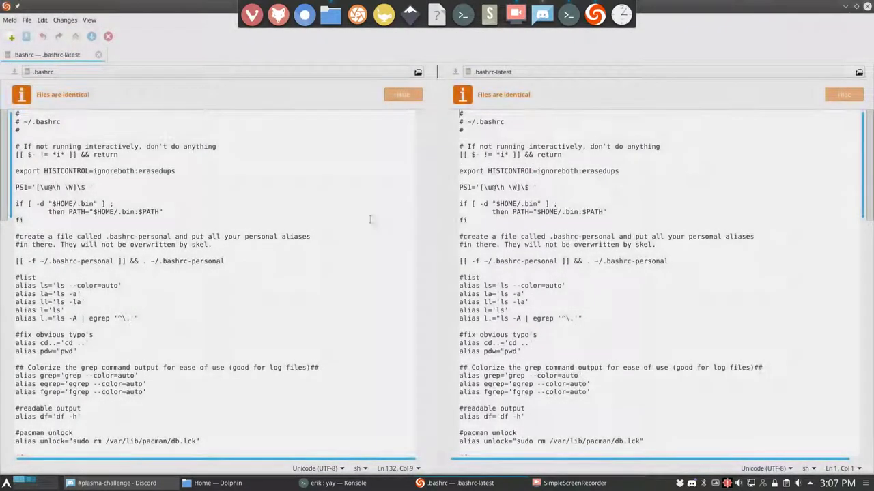
- Type test text into .bashrc-latest, close the comparison without saving, and quit Meld
text(gdfgsd)
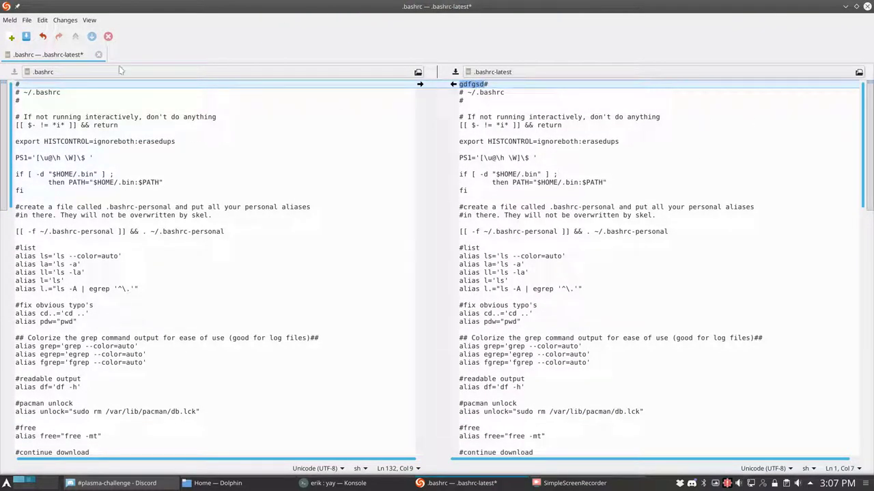
click(98, 54)
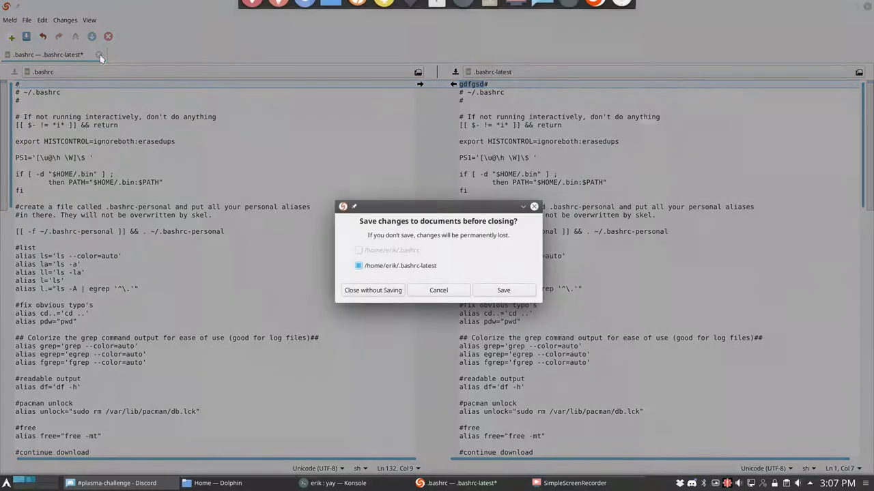
click(374, 290)
click(867, 6)
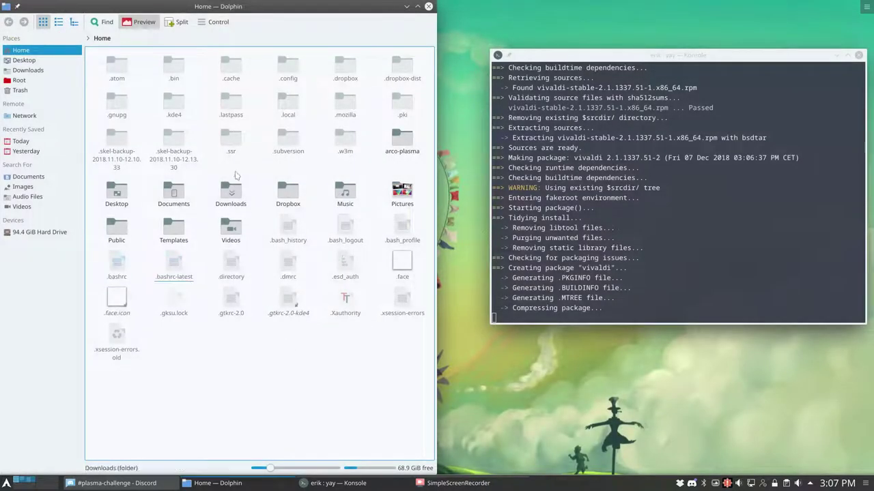
- Open Dolphin's Preferences, then bring Konsole back to the front
click(213, 23)
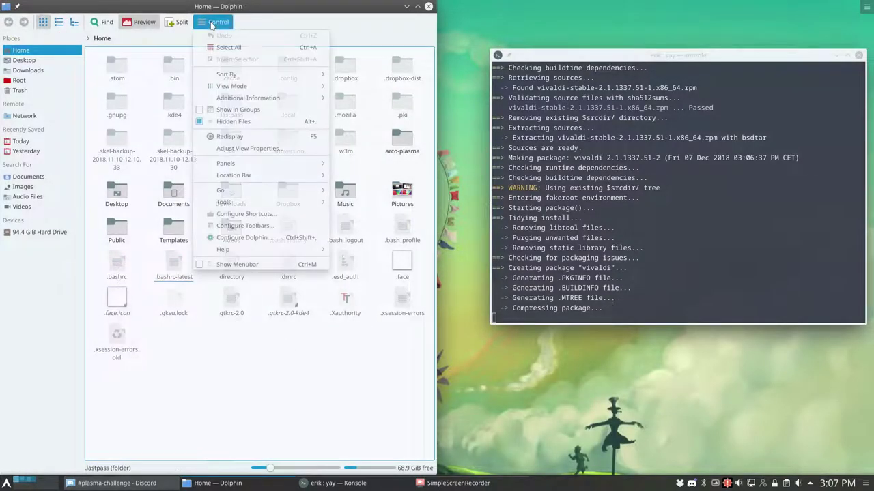
click(259, 239)
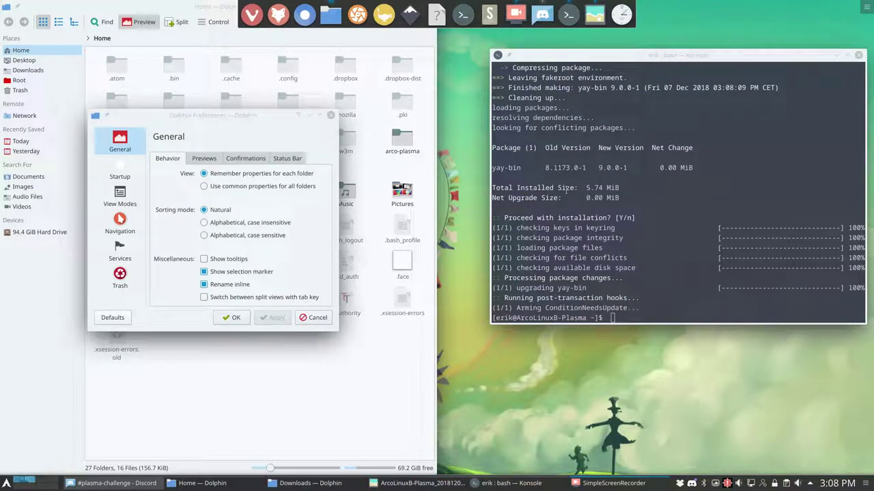
click(594, 288)
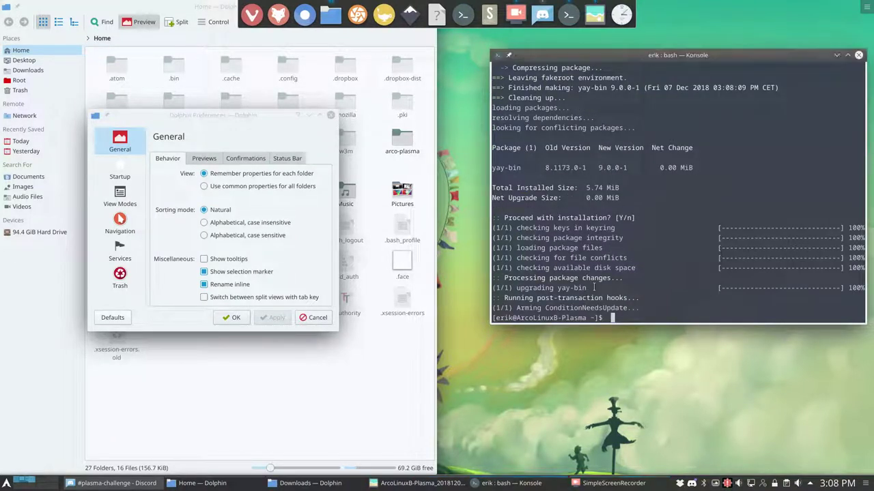
- Run pksyua to upgrade yay-bin to 9.0.1-1, then rerun it to confirm nothing remains
text(pksyua)
key(Return)
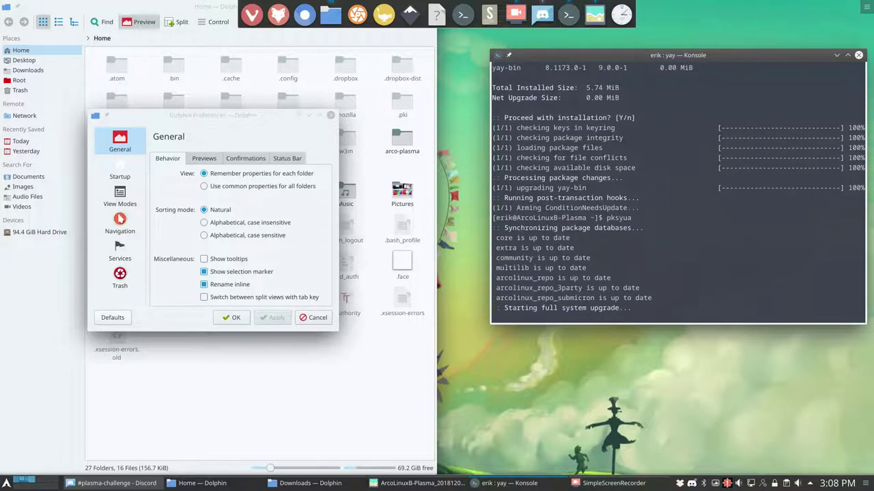
key(Return)
key(Return)
key(Return)
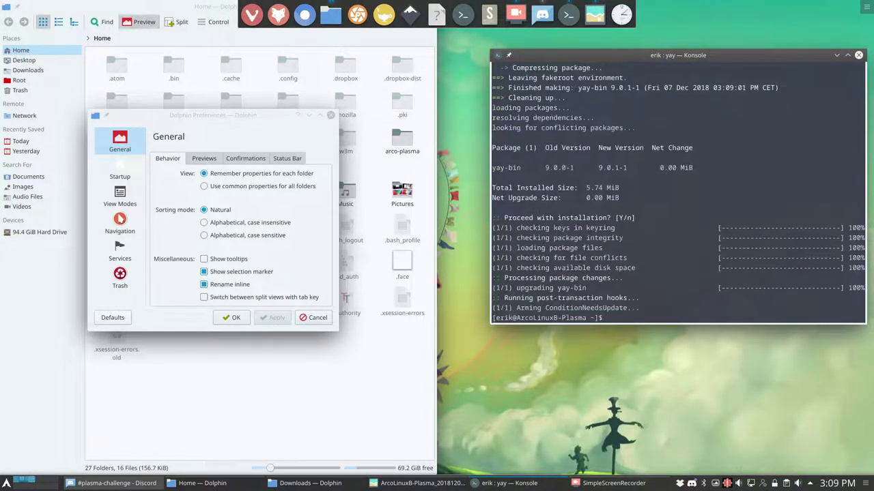
text(pksyua)
key(Return)
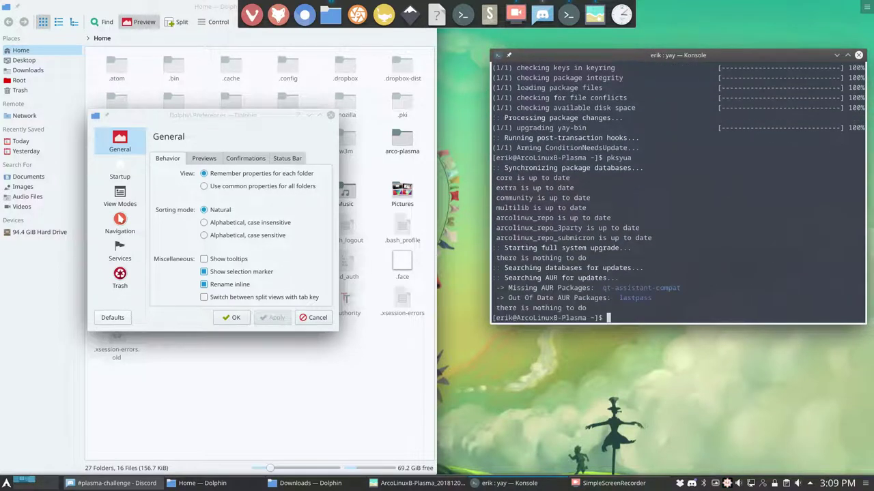
- Close Konsole and open Download New Services from Dolphin's Services preferences
click(859, 56)
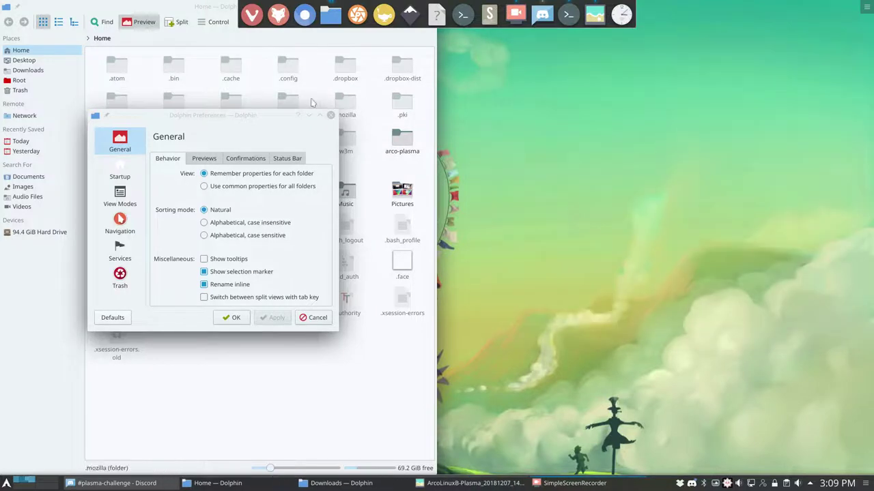
click(227, 114)
drag(226, 115, 624, 82)
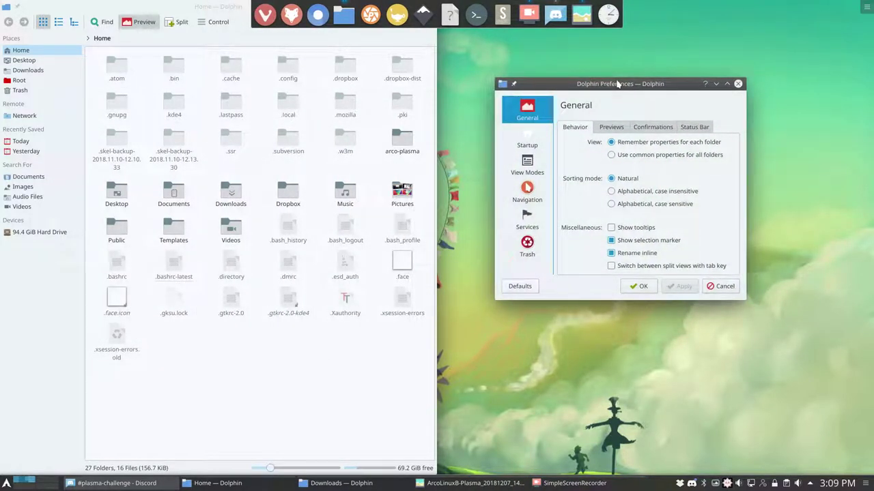
click(526, 220)
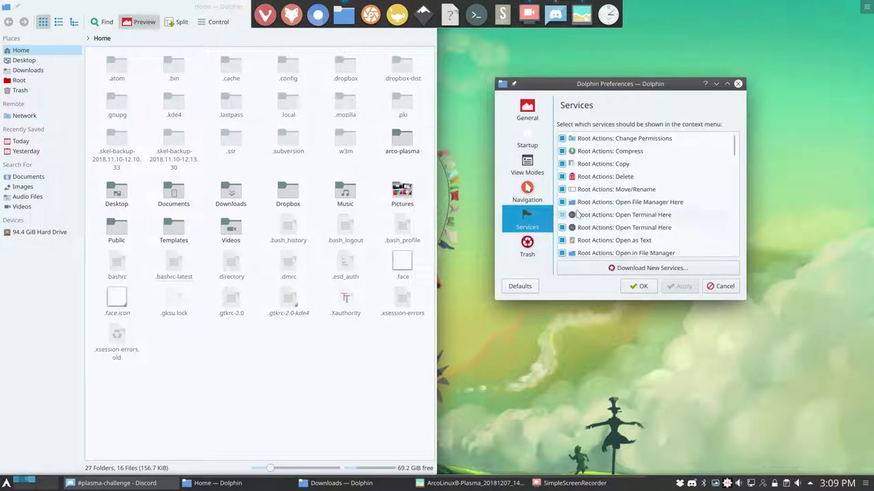
click(667, 269)
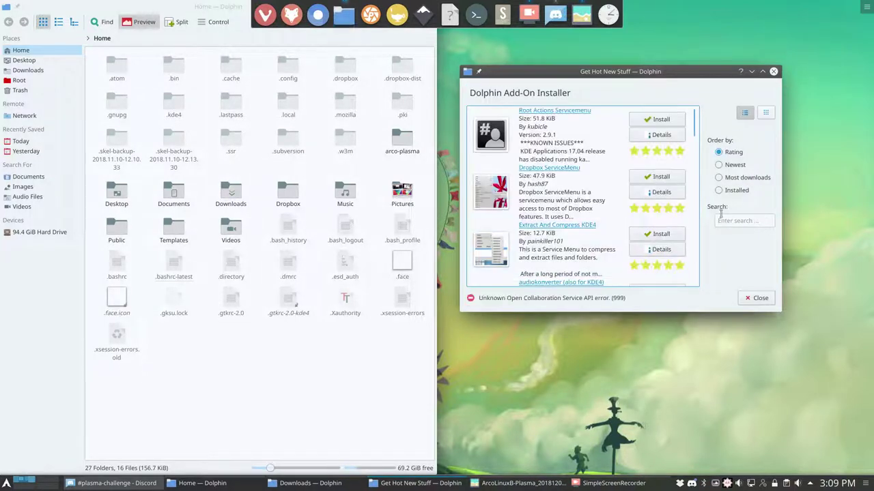
- Search 'convert png', install the Convert PNG images to JPGs add-on, and close the installer
click(725, 218)
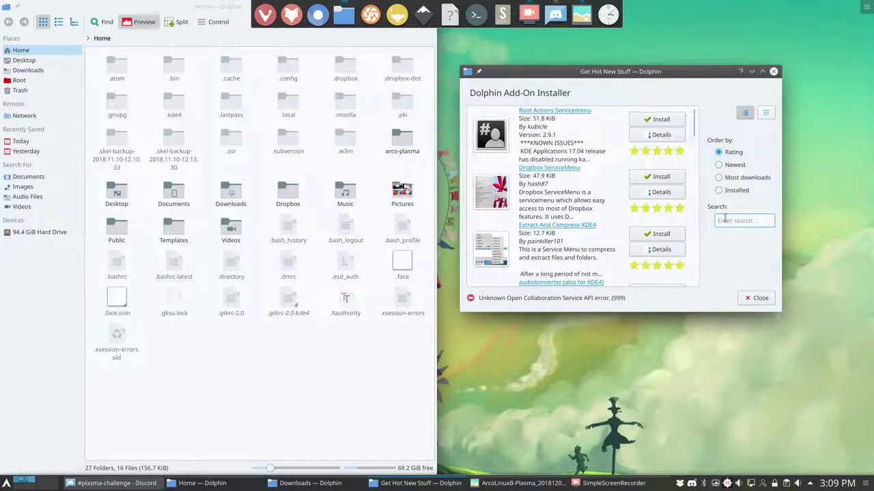
text(convert png to jpg)
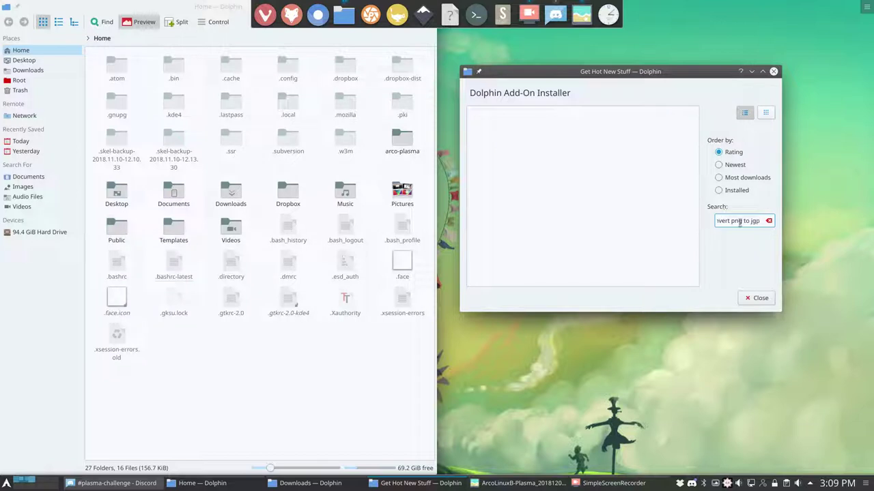
drag(742, 220, 768, 221)
key(BackSpace)
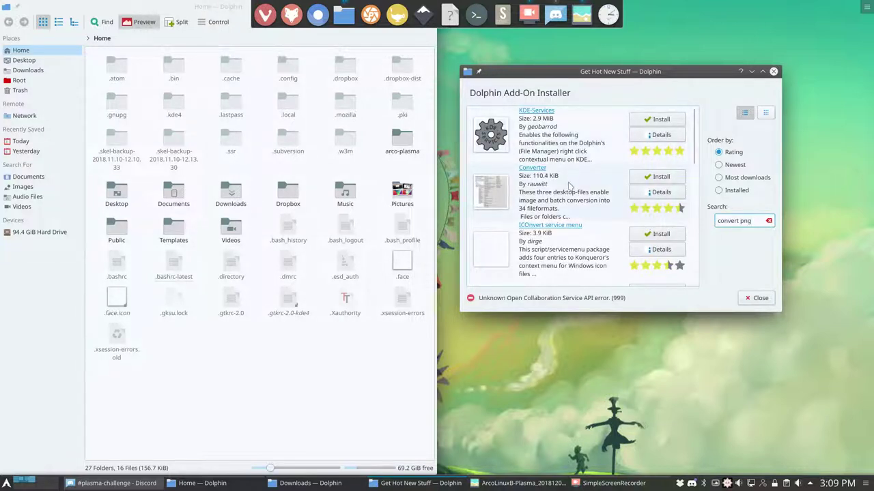
scroll(570, 186, down, 5)
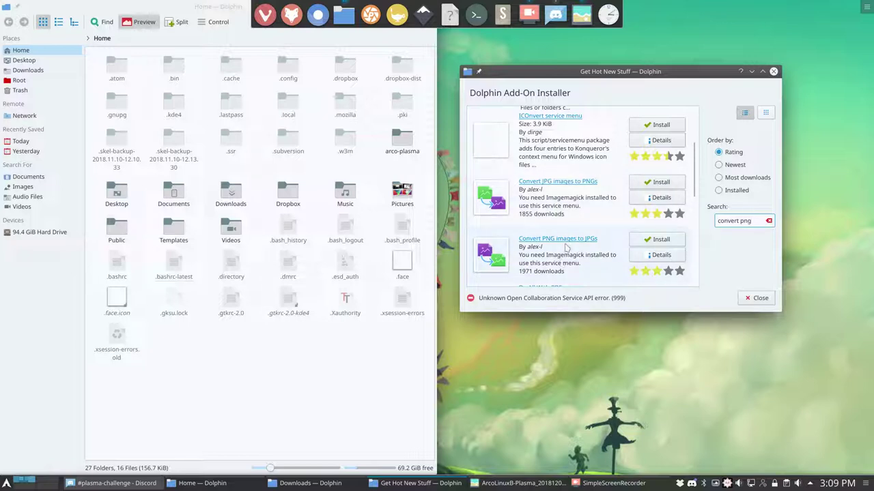
click(654, 240)
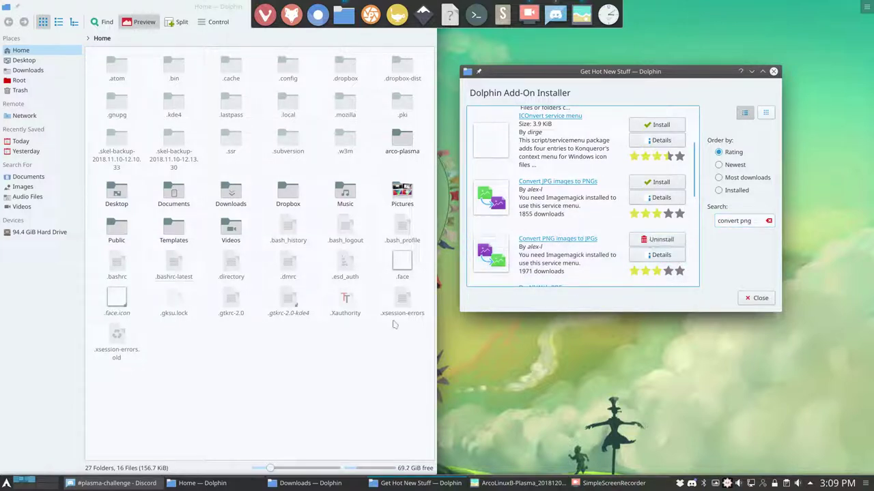
click(288, 414)
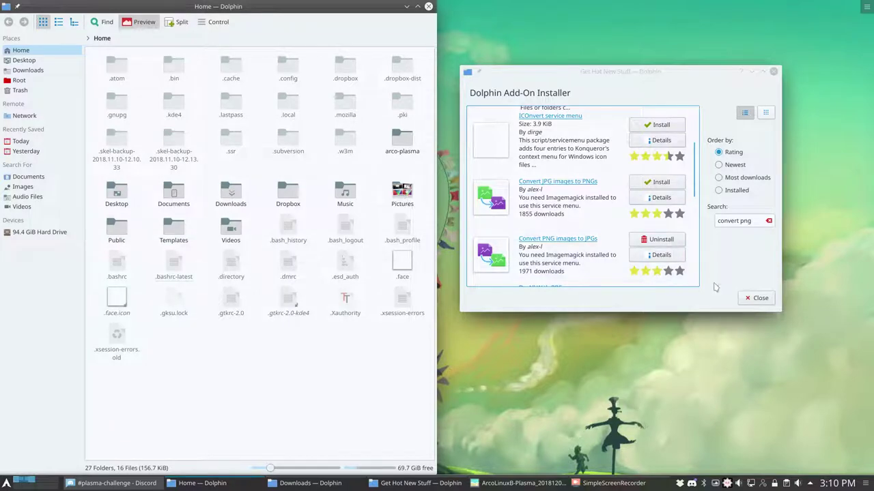
click(741, 298)
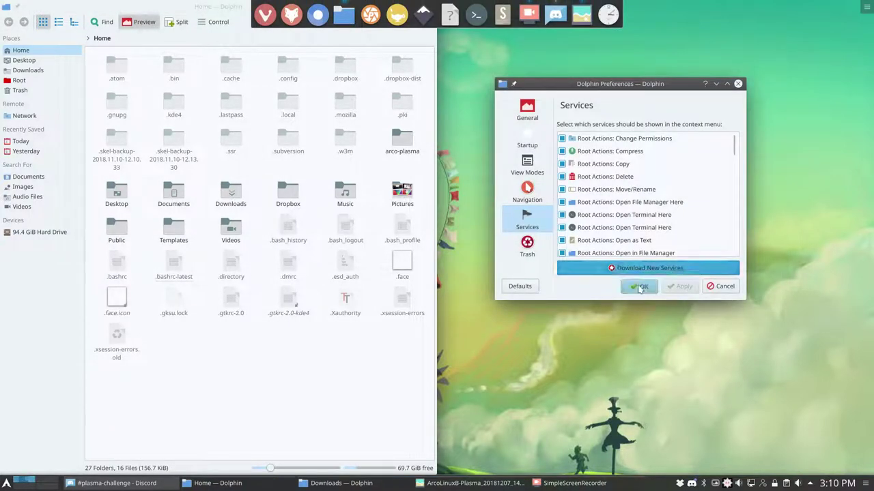
- Open Pictures and convert Screenshot_20181120_084423.png to a JPEG copy
click(638, 286)
click(402, 192)
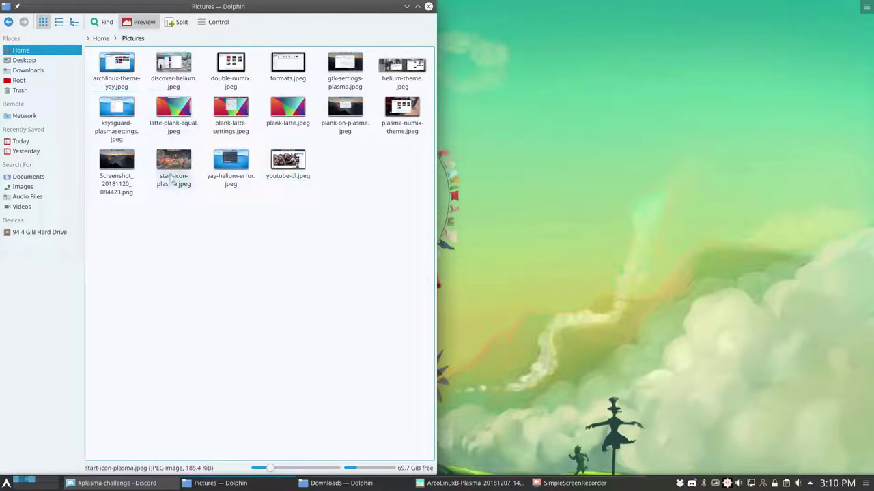
click(117, 164)
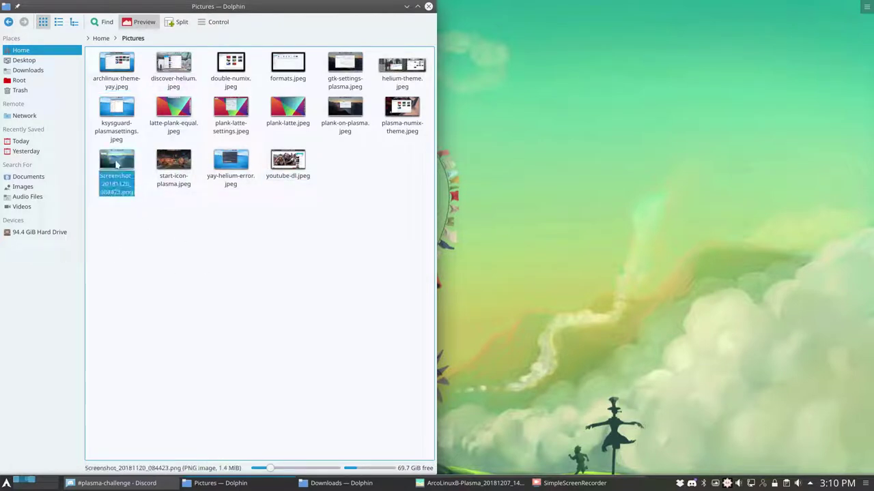
right_click(117, 164)
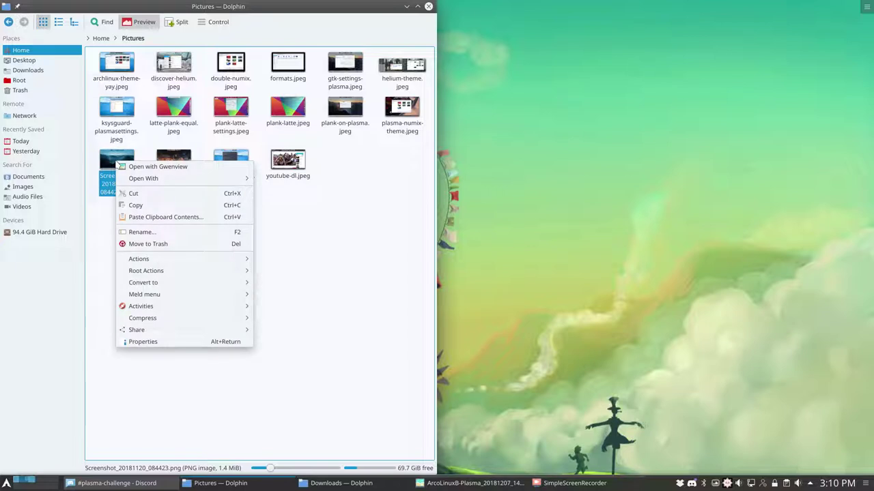
mouse_move(156, 284)
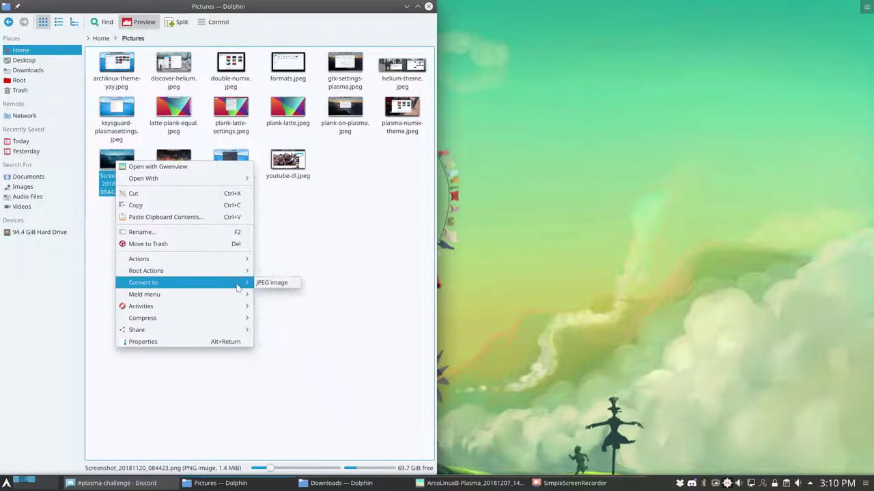
click(270, 283)
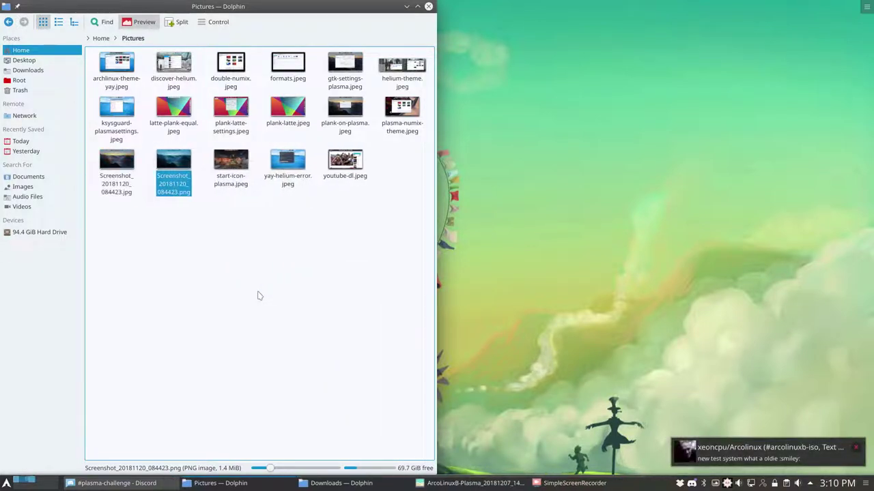
click(130, 181)
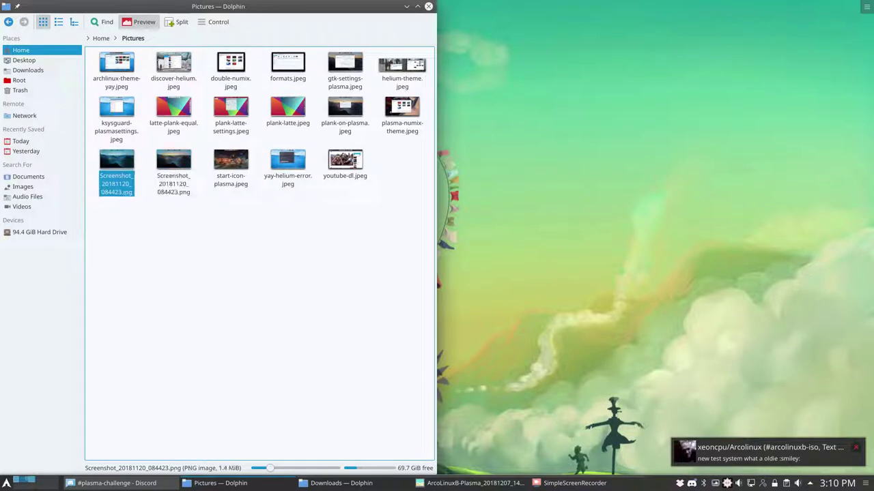
- Quit Discord from the system tray, dismiss its notification, and clear the file selection
right_click(692, 483)
click(713, 455)
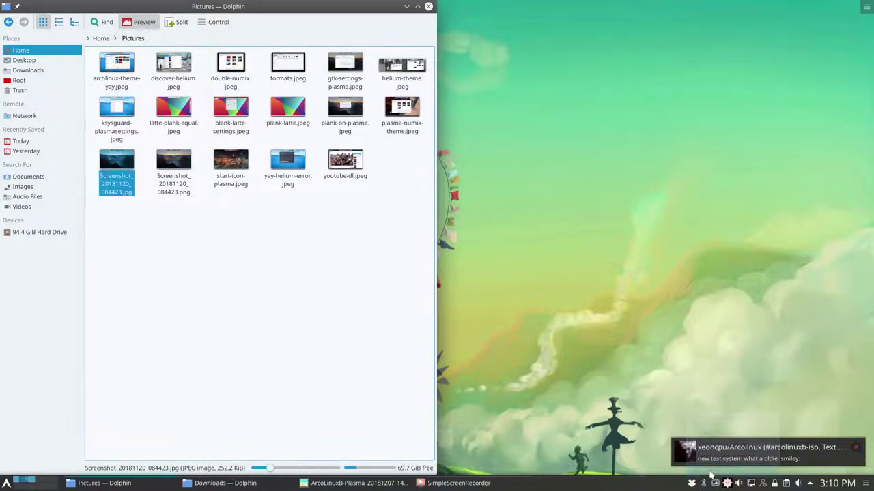
click(855, 450)
click(294, 246)
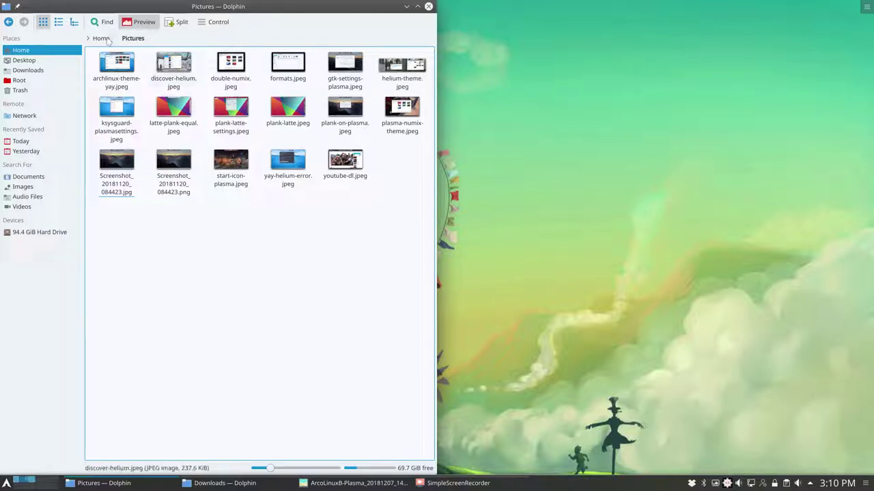
- Open Dolphin's Services settings and its Download New Services add-on installer
click(204, 23)
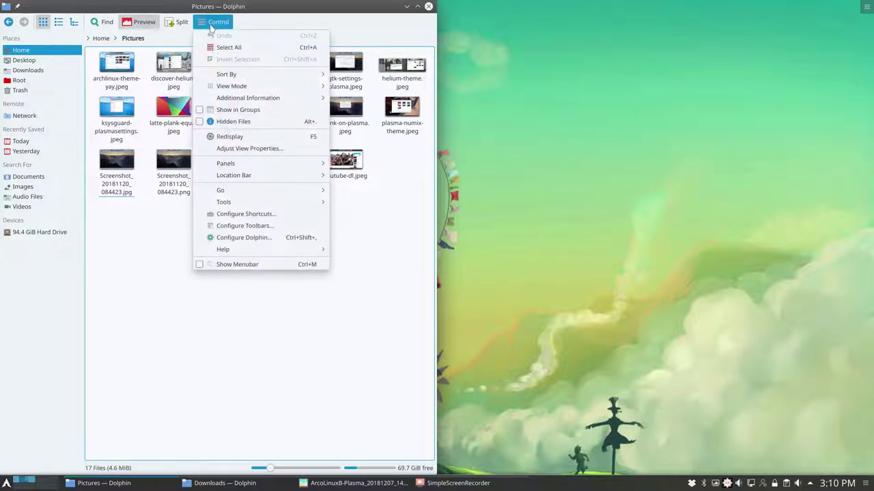
click(265, 239)
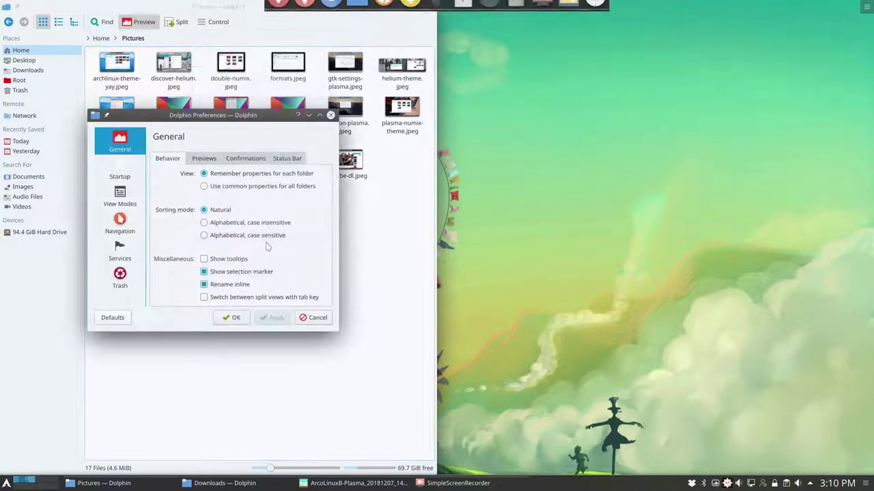
click(126, 255)
click(244, 300)
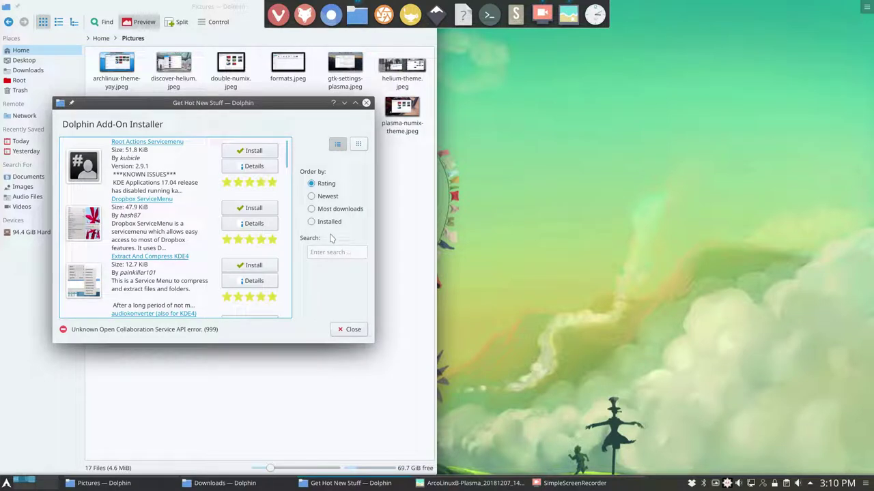
- Search for 'simple root actions', view the add-on's details, and open its homepage
click(315, 253)
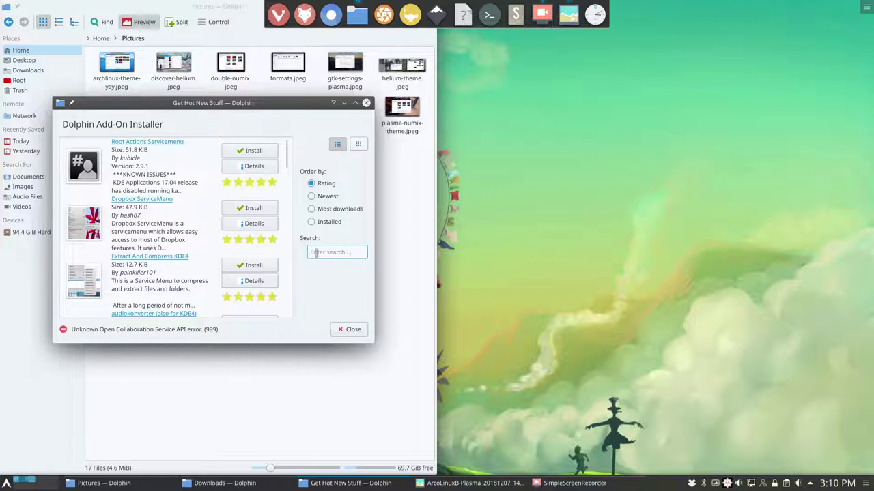
text(simple root actions)
key(Return)
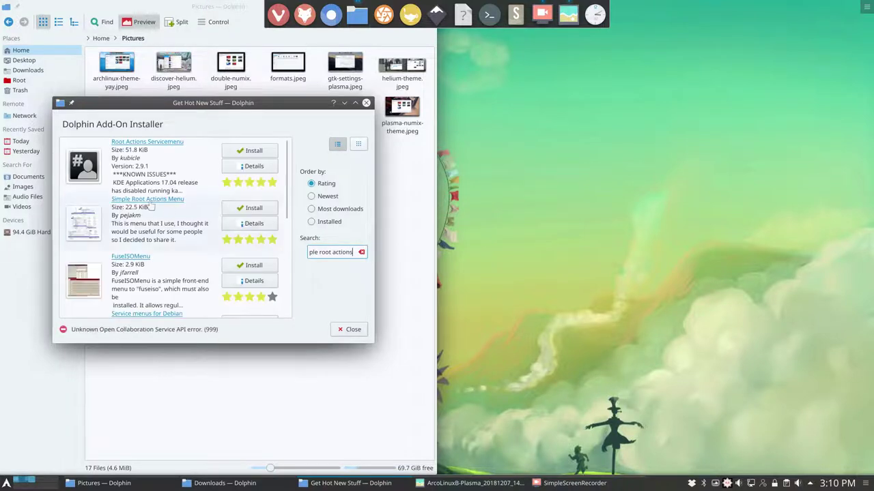
click(135, 178)
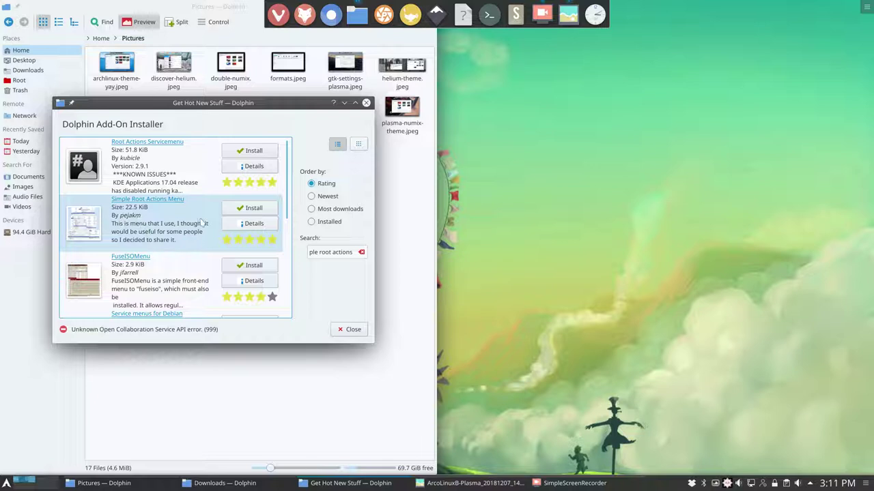
click(247, 225)
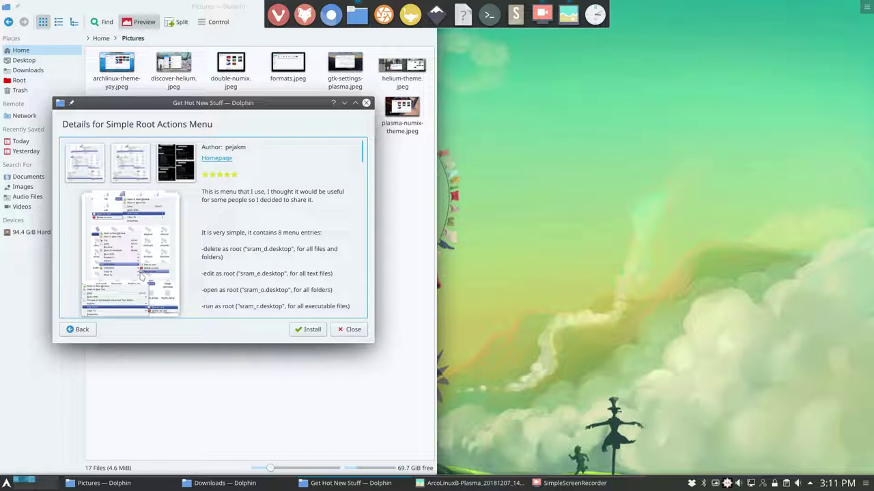
scroll(129, 264, down, 3)
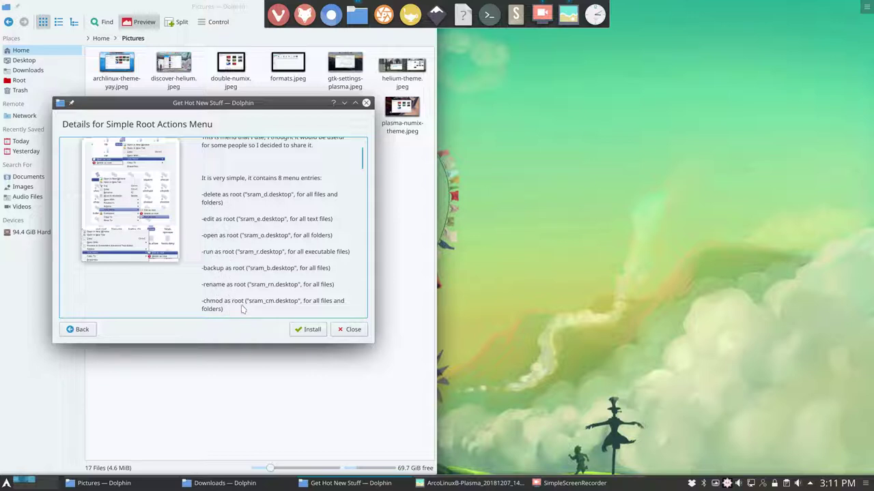
scroll(232, 310, up, 3)
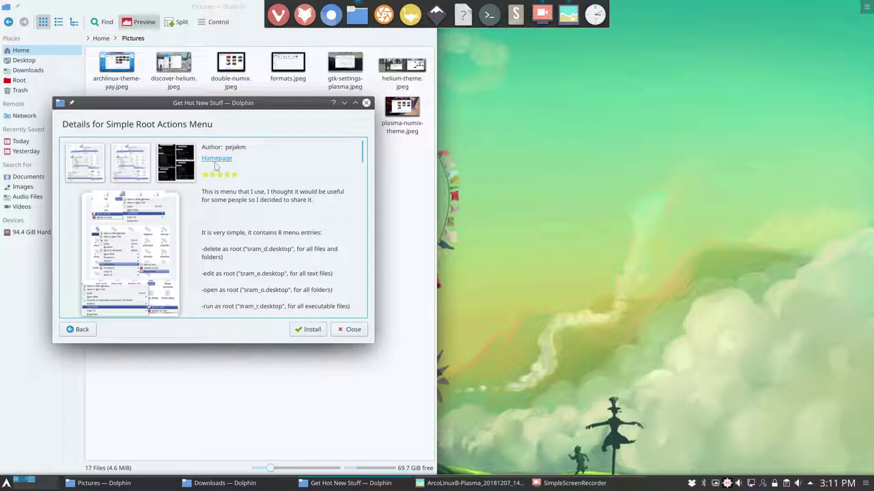
click(216, 158)
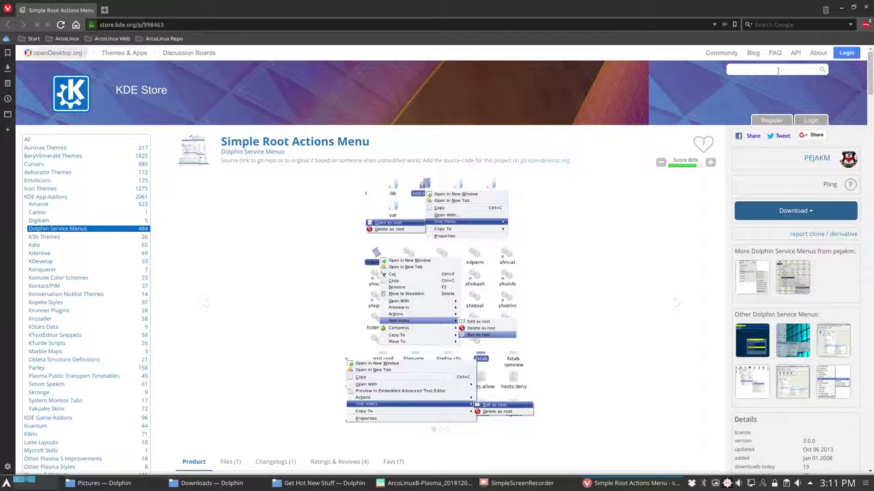
- Install the Simple Root Actions Menu add-on and close the installer and Dolphin settings
click(865, 9)
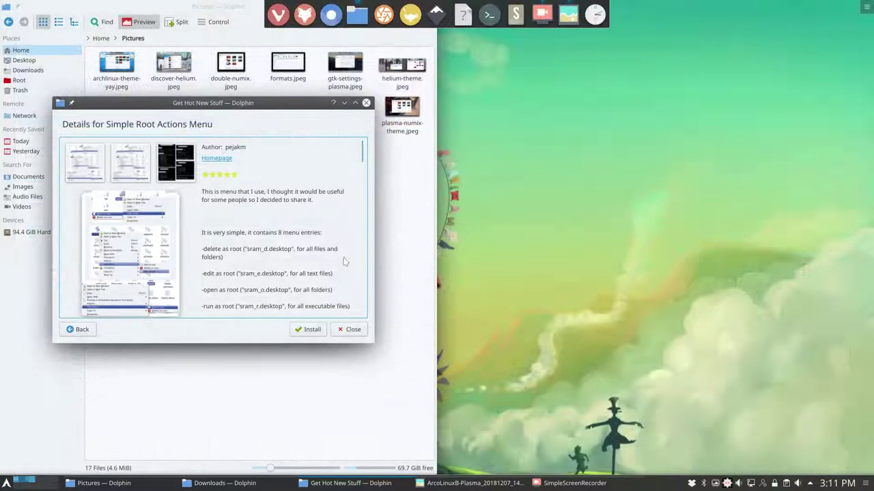
click(312, 329)
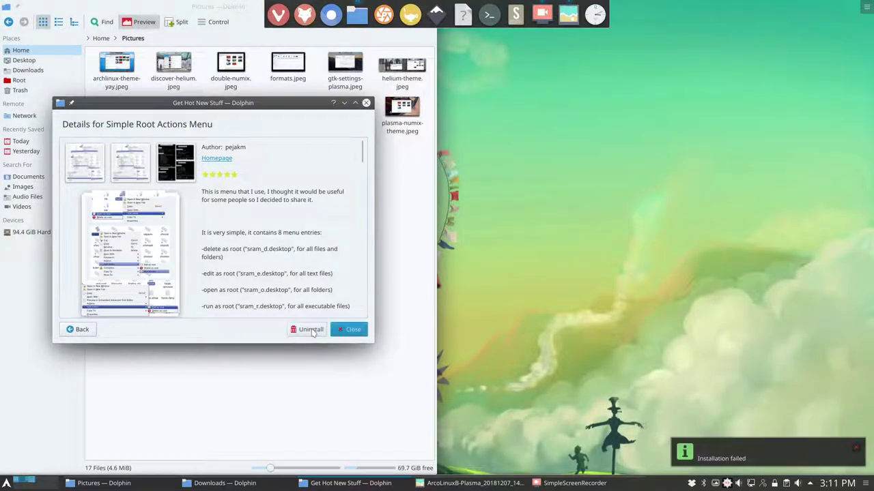
drag(251, 128, 609, 180)
click(709, 380)
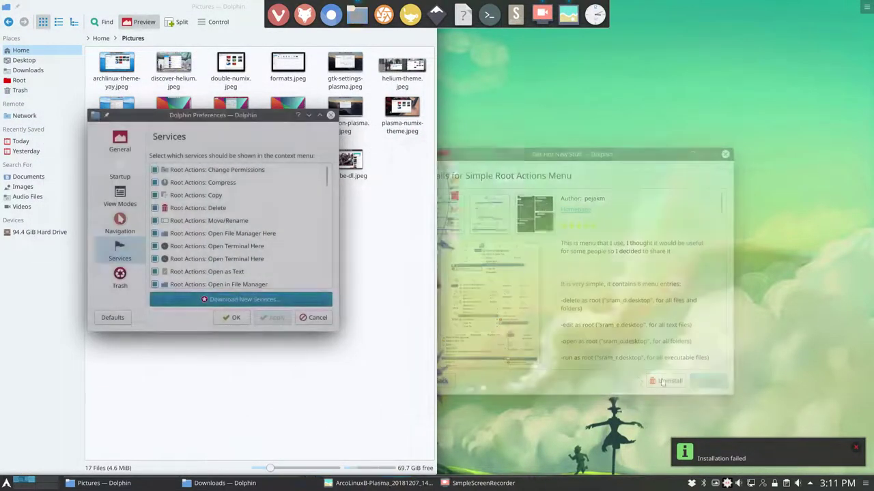
click(232, 317)
- Check the Pictures folder context menu for the new Root Actions submenu
right_click(186, 227)
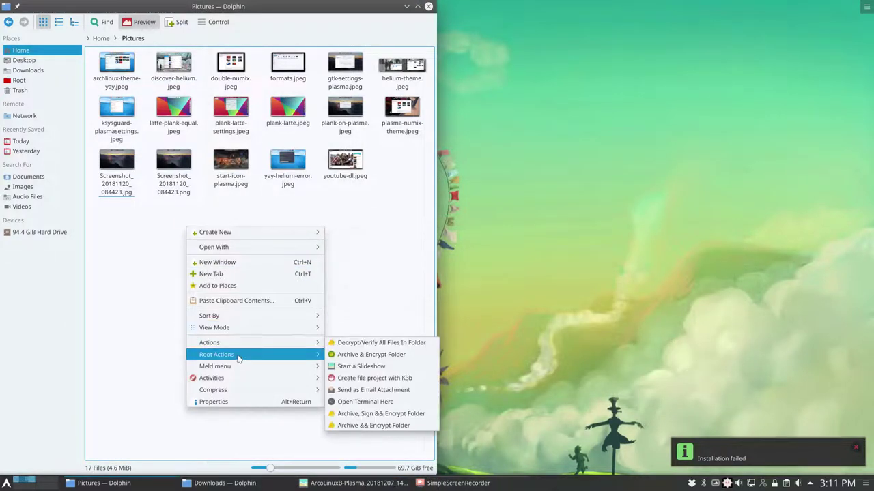
mouse_move(244, 348)
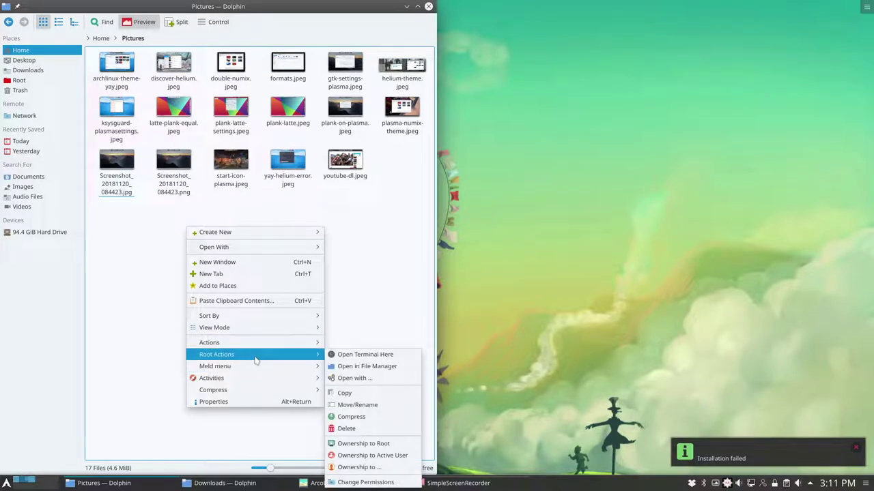
mouse_move(255, 379)
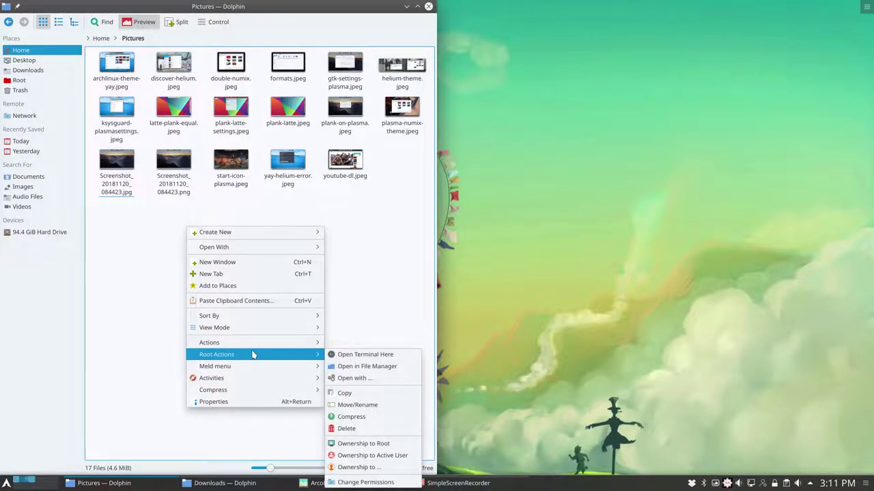
key(Escape)
key(Escape)
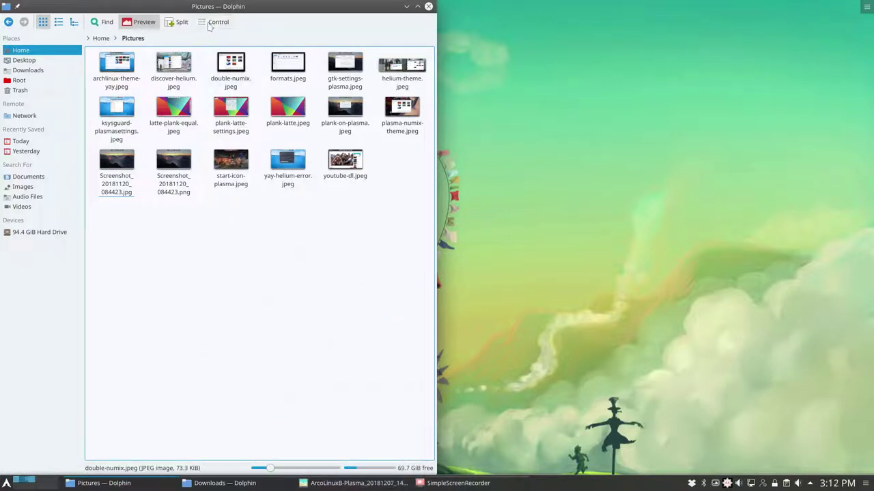
- Uninstall Simple Root Actions Menu from the installed service add-ons and close the settings
click(210, 24)
click(223, 235)
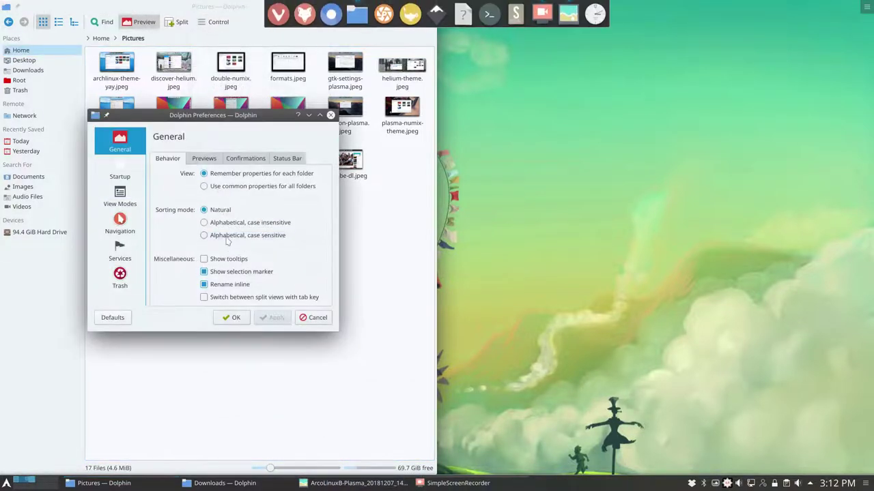
click(123, 254)
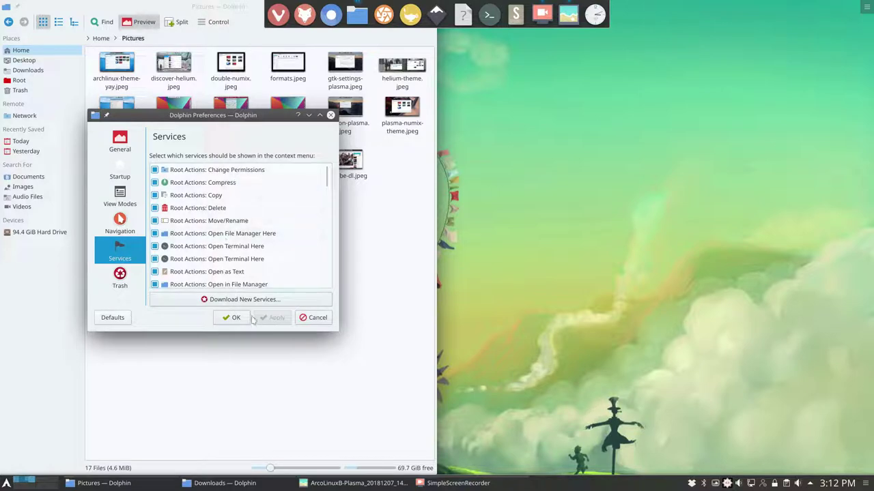
click(244, 299)
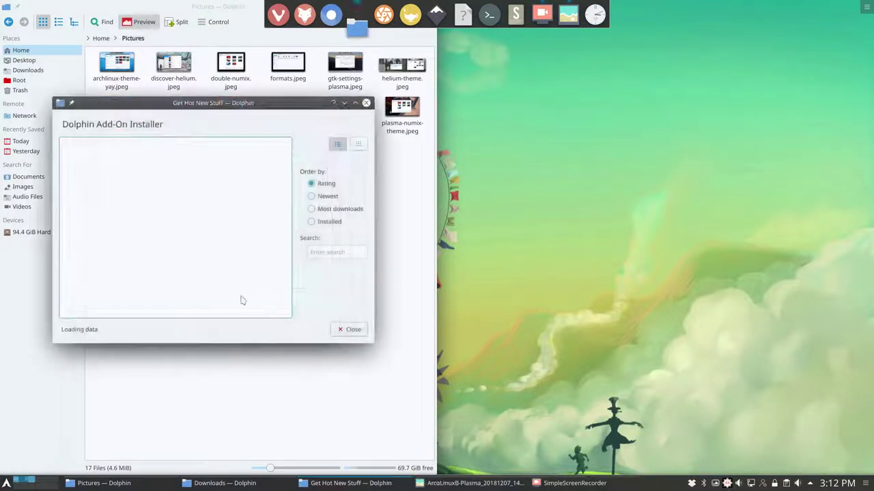
click(316, 223)
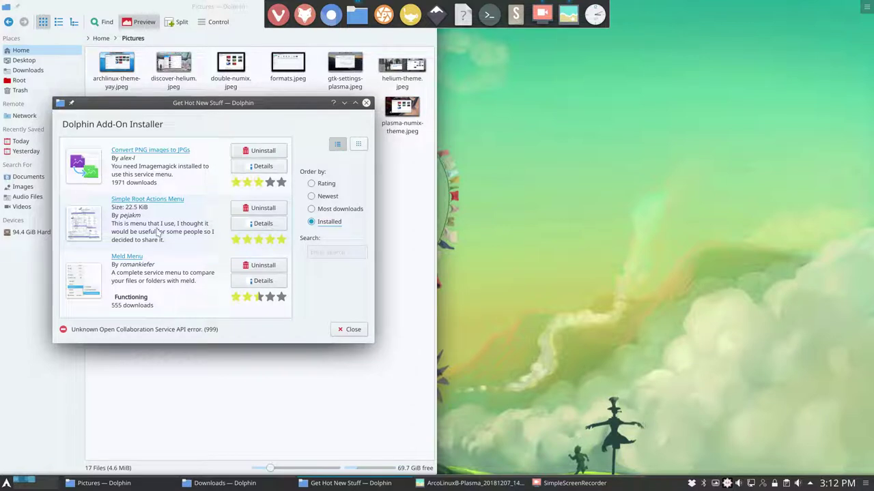
click(260, 209)
click(348, 329)
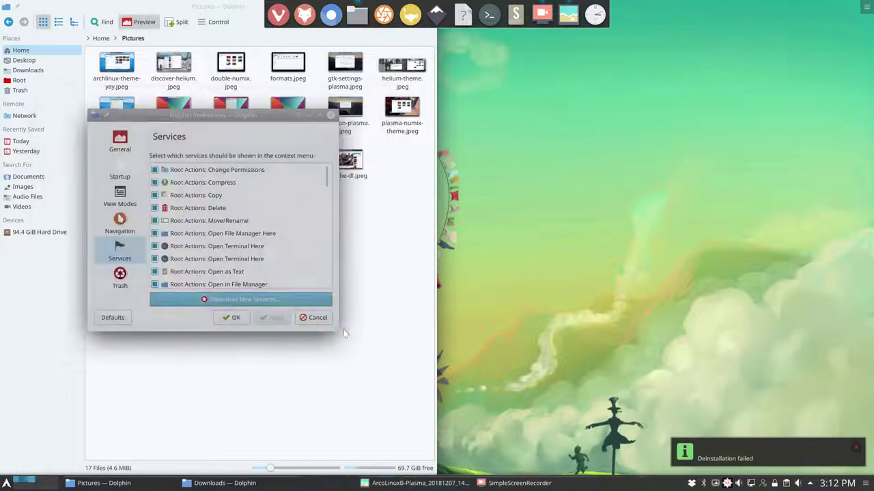
click(241, 322)
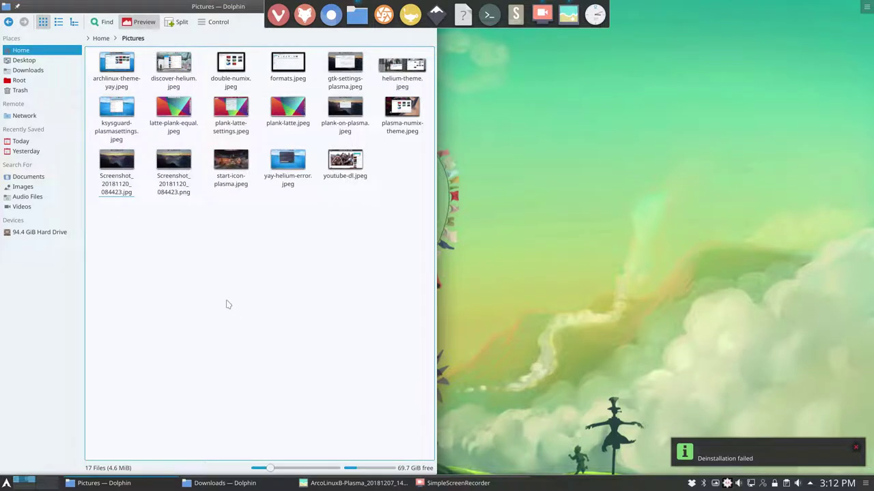
- Check whether Root Actions still appears in the folder context menu
right_click(224, 228)
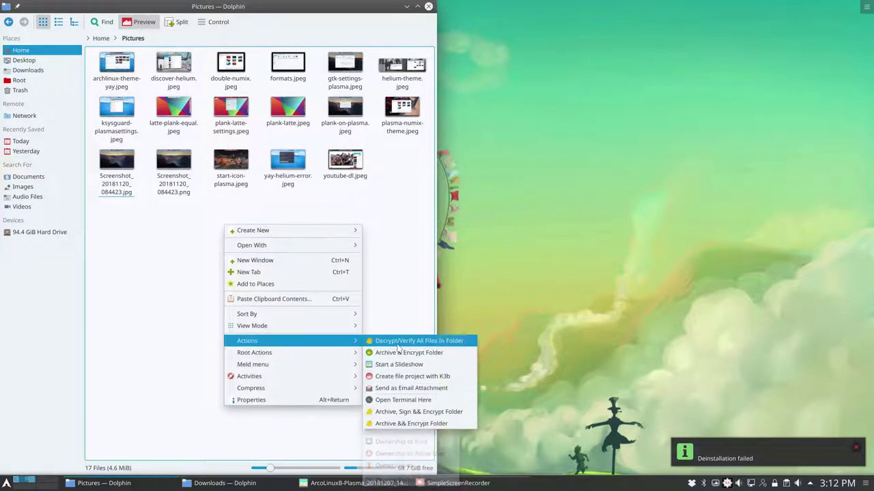
mouse_move(301, 352)
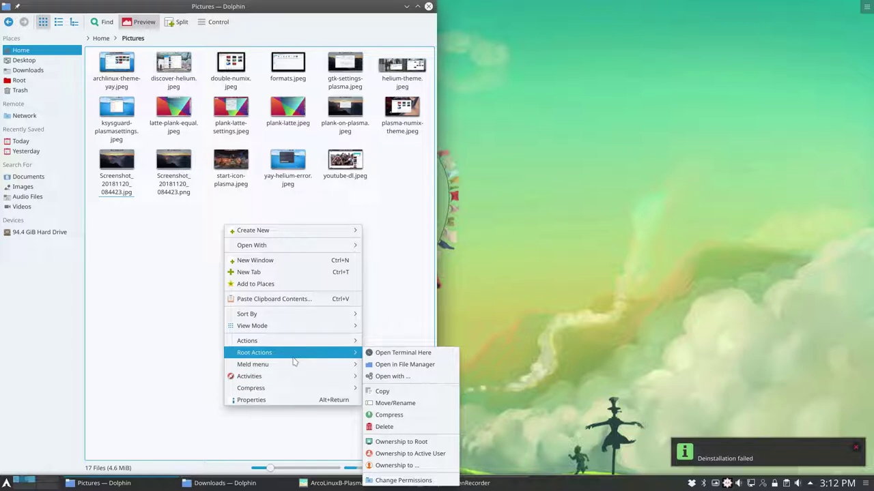
click(392, 271)
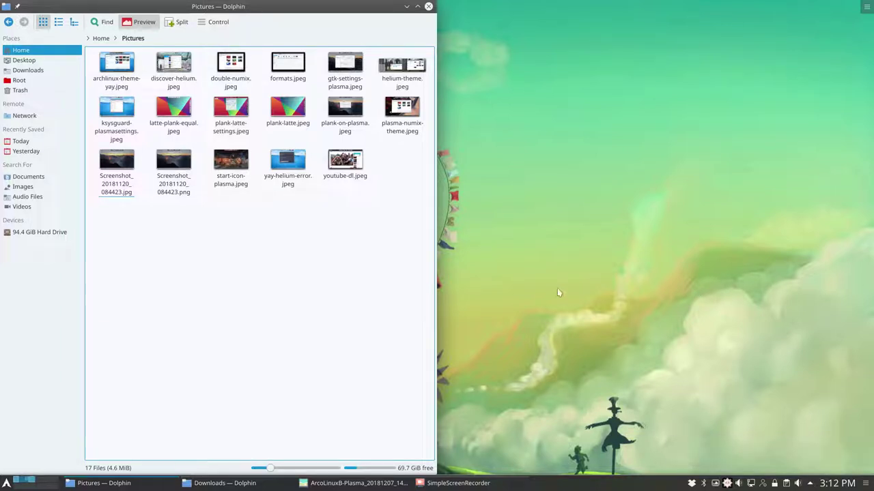
- Open Dolphin's Services settings and the Download New Services installer
click(215, 23)
click(244, 237)
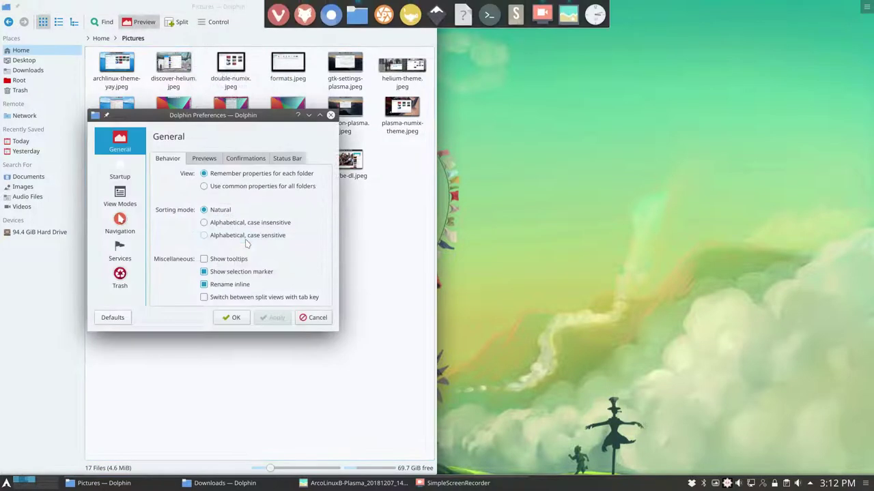
click(120, 251)
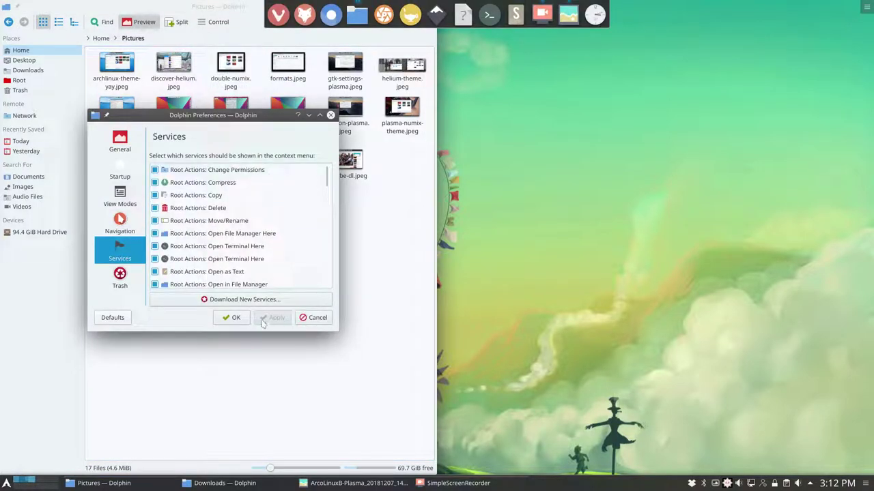
click(243, 299)
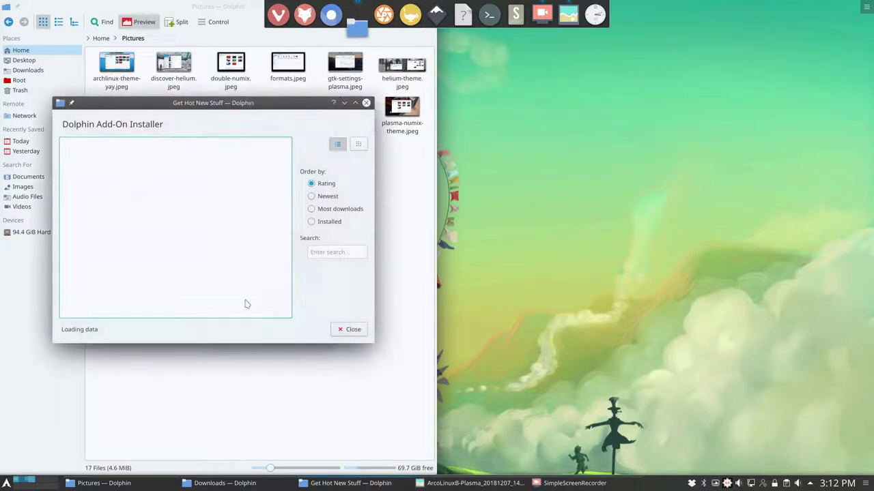
- Search 'binary executable' and install the Make (multiple) script or binary executable add-on
click(323, 252)
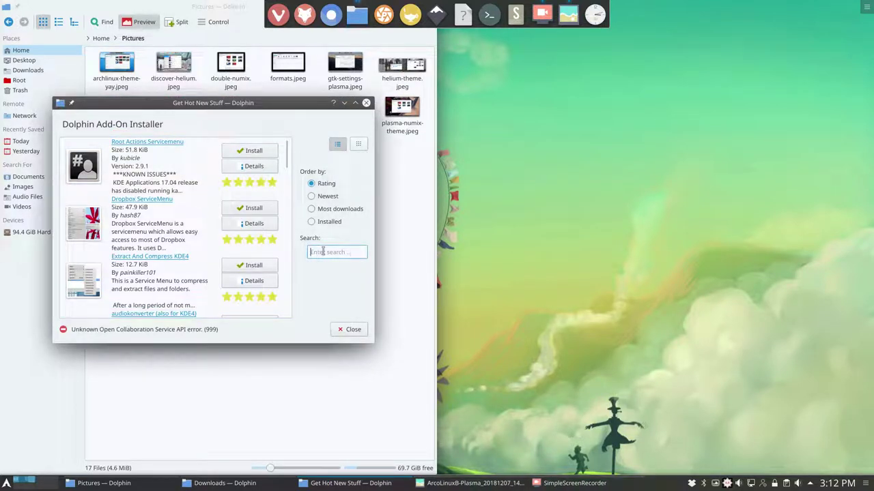
text(bin)
text(ary executable)
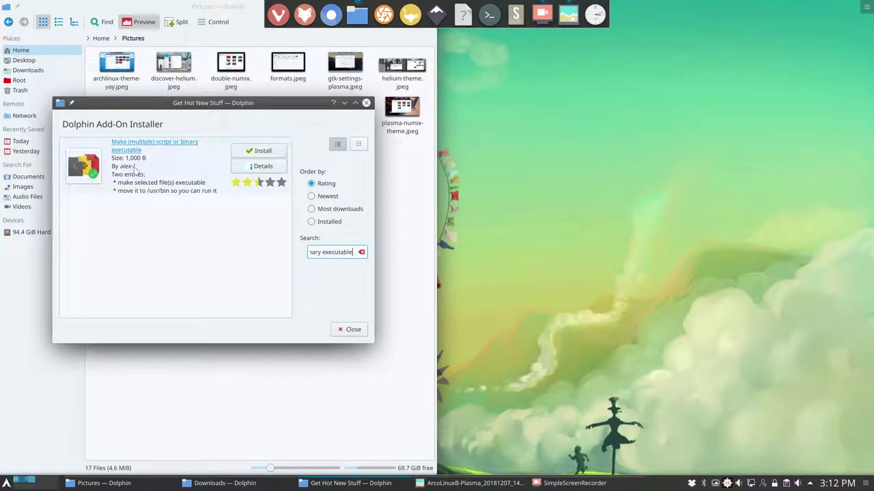
click(259, 170)
click(124, 165)
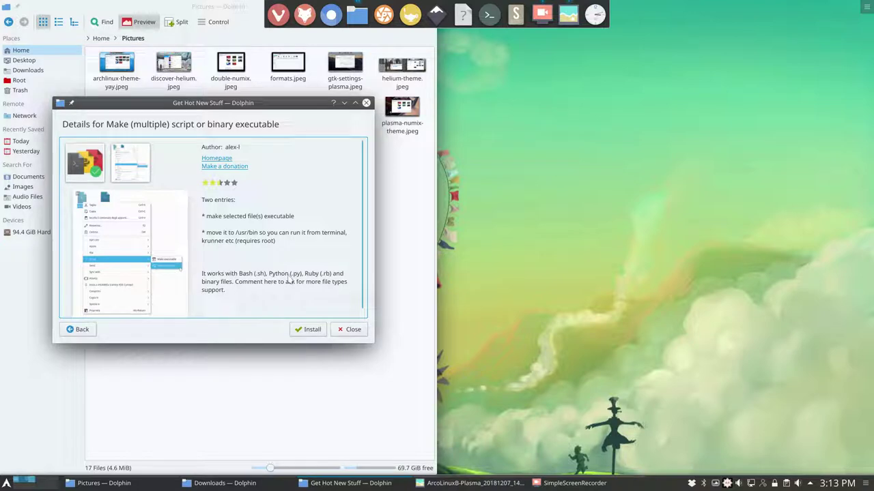
click(310, 332)
click(346, 330)
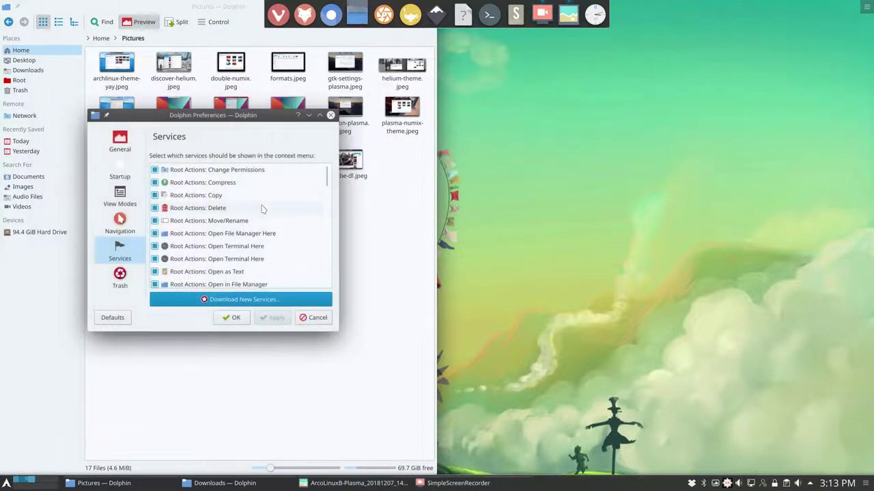
click(236, 317)
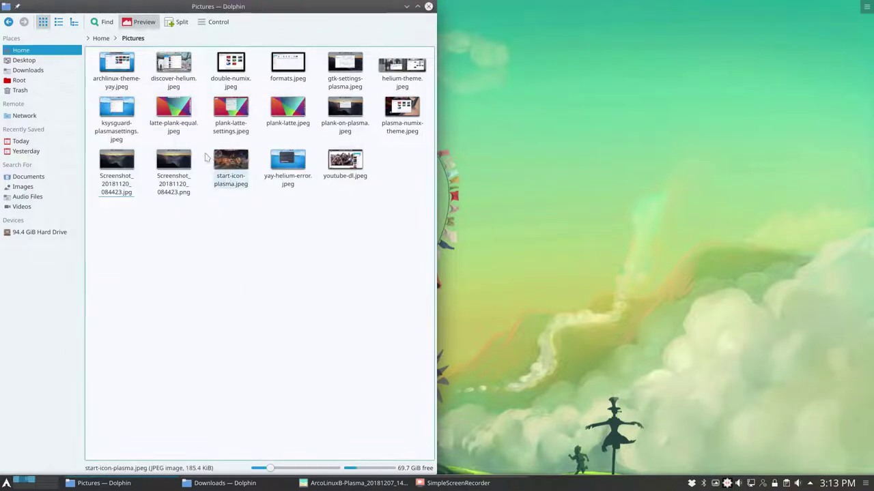
- Browse youtube-dl.jpeg's context menu submenus, then return to the Home folder
right_click(346, 159)
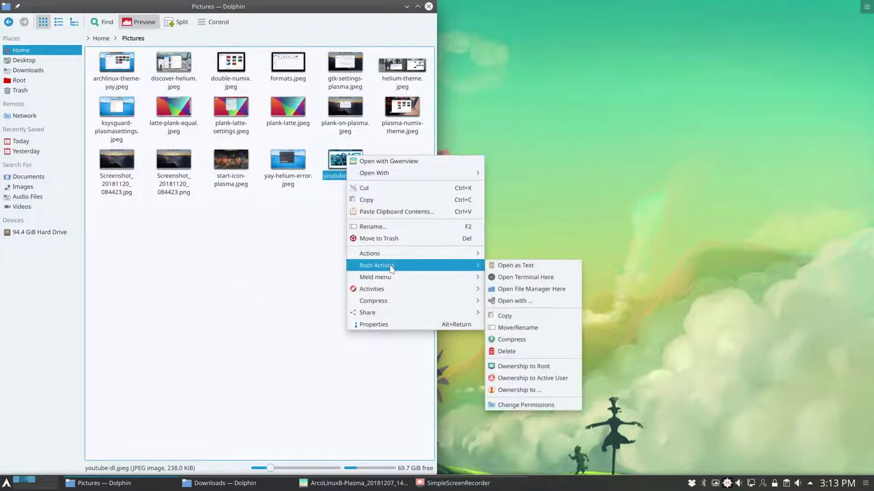
mouse_move(395, 289)
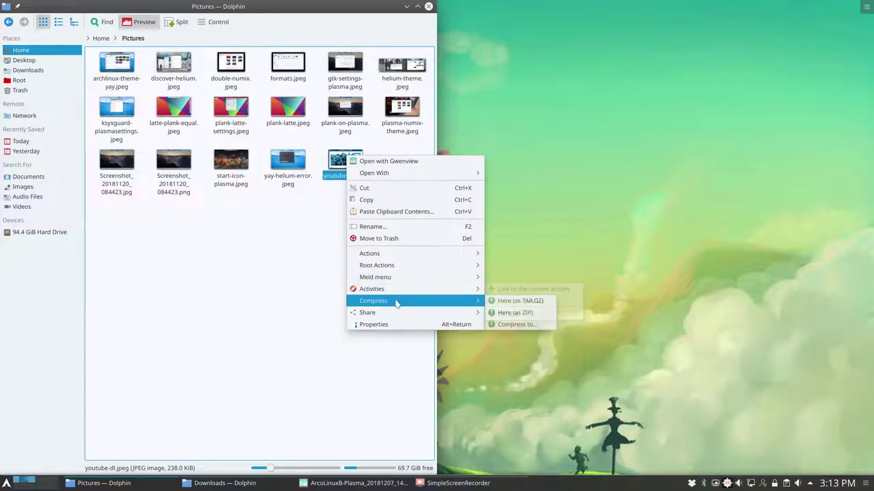
click(280, 297)
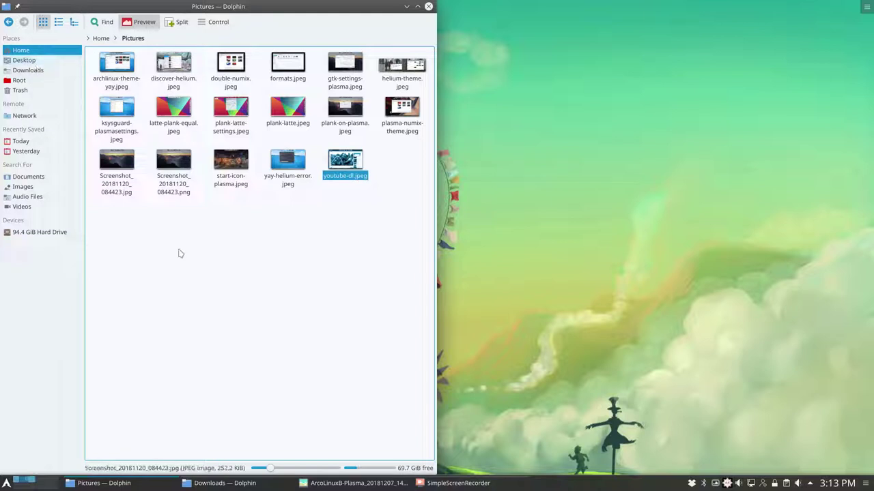
click(100, 38)
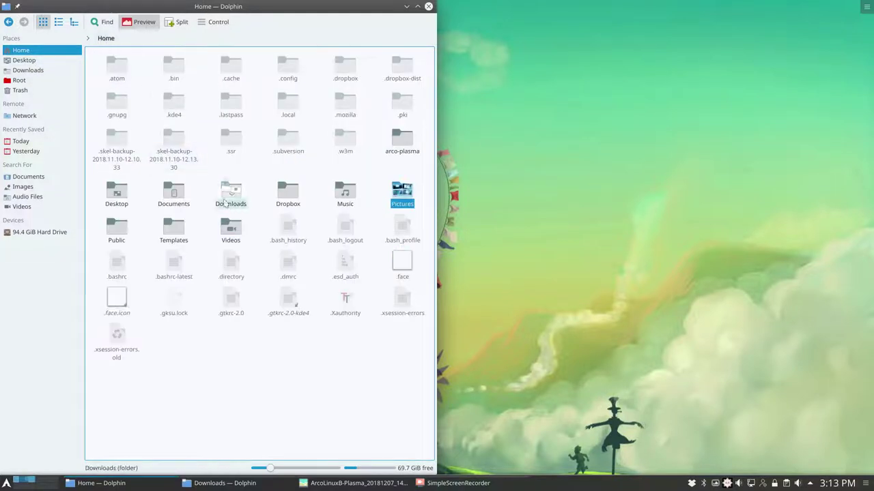
- In Documents, create a new text file named test
click(179, 194)
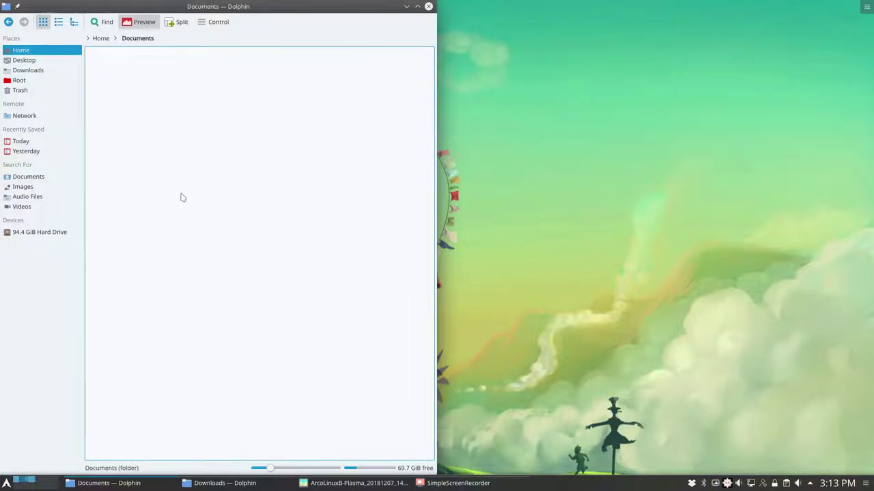
right_click(149, 114)
mouse_move(224, 140)
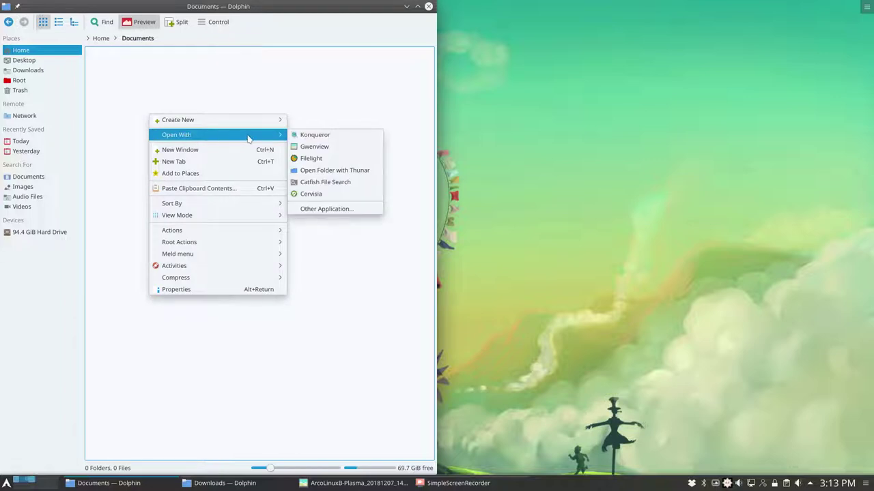
mouse_move(225, 120)
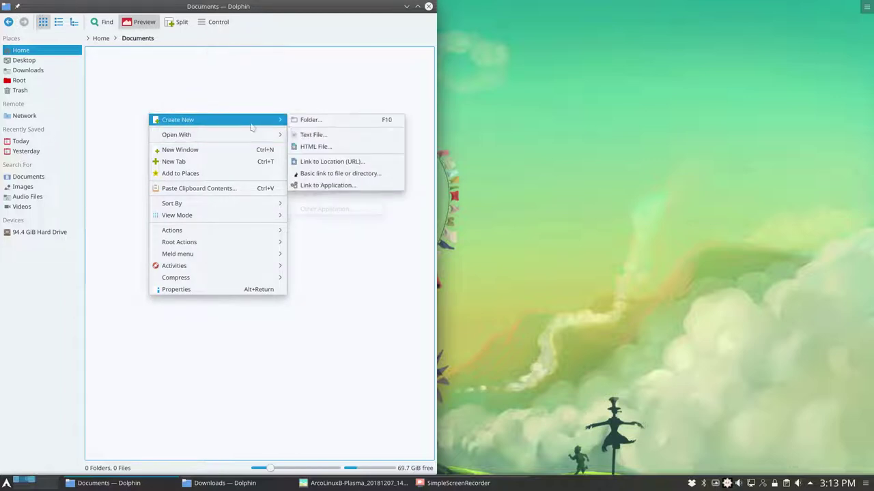
click(308, 136)
text(test)
key(Return)
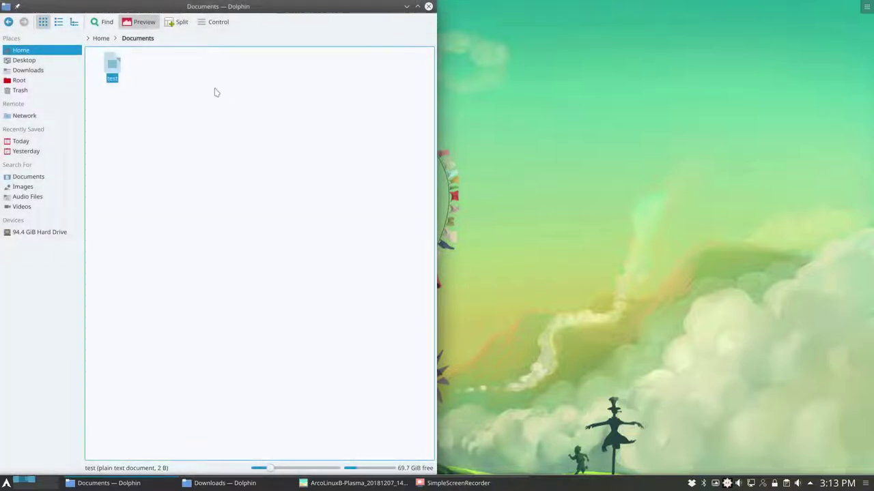
- Edit the new file's extension and rename it to test.sh
key(End)
text(.txt)
key(Return)
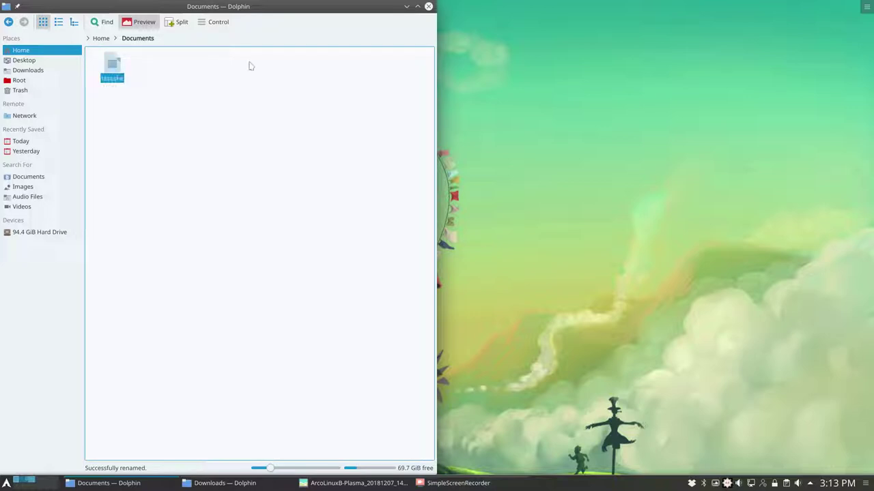
key(F2)
key(Right)
key(Return)
- Try test.sh's context-menu executable action and inspect its Properties permissions
right_click(113, 68)
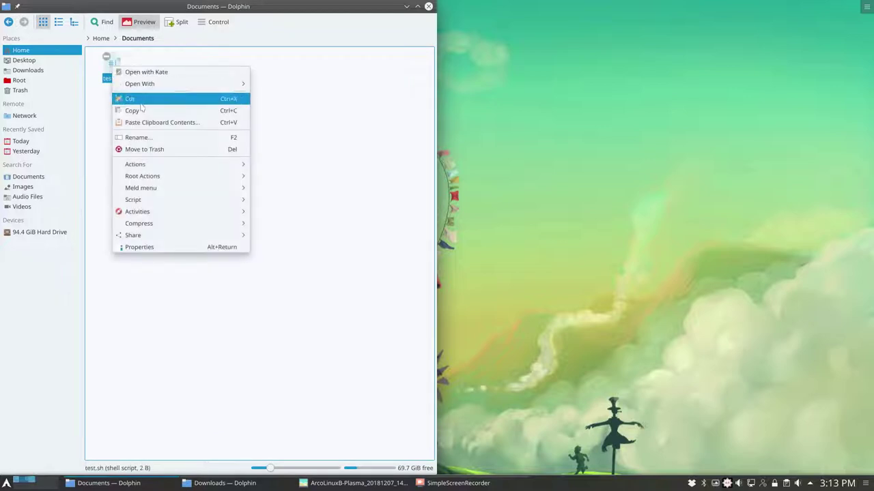
mouse_move(191, 200)
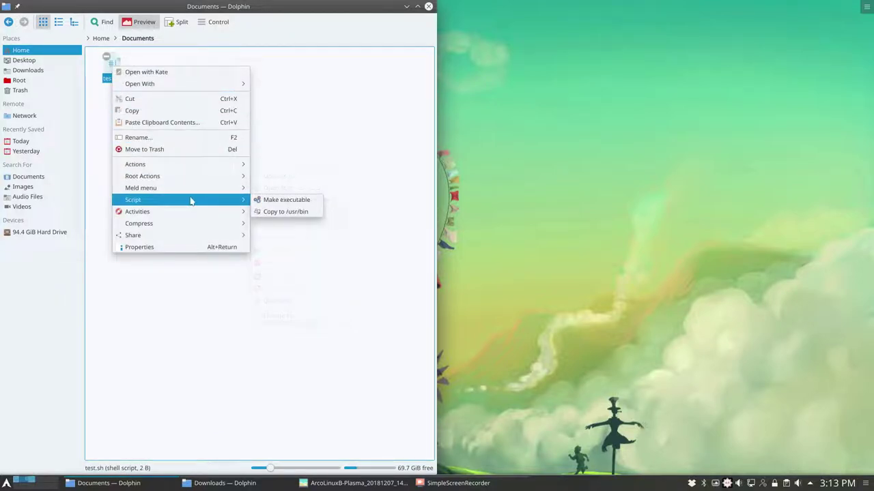
click(274, 203)
right_click(121, 66)
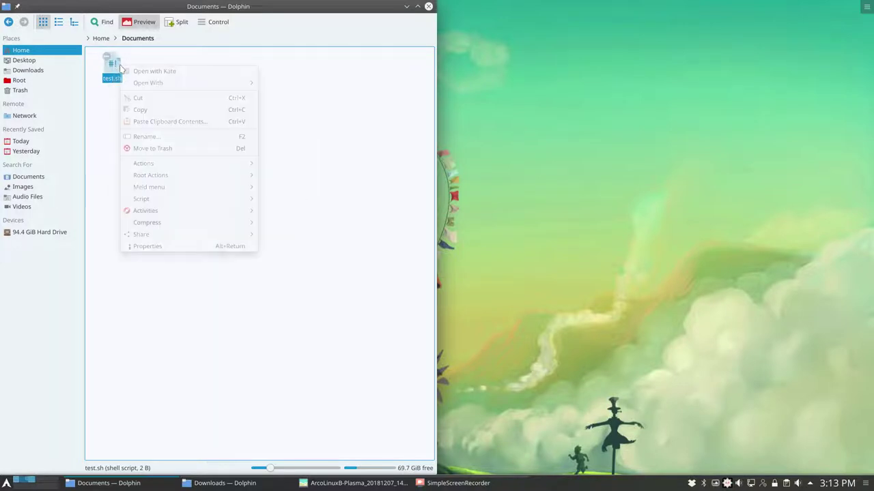
click(166, 246)
click(264, 136)
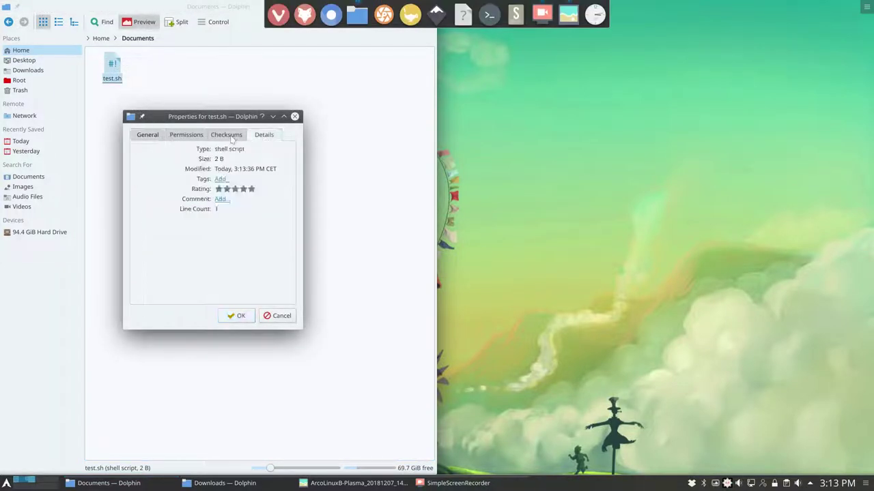
click(187, 135)
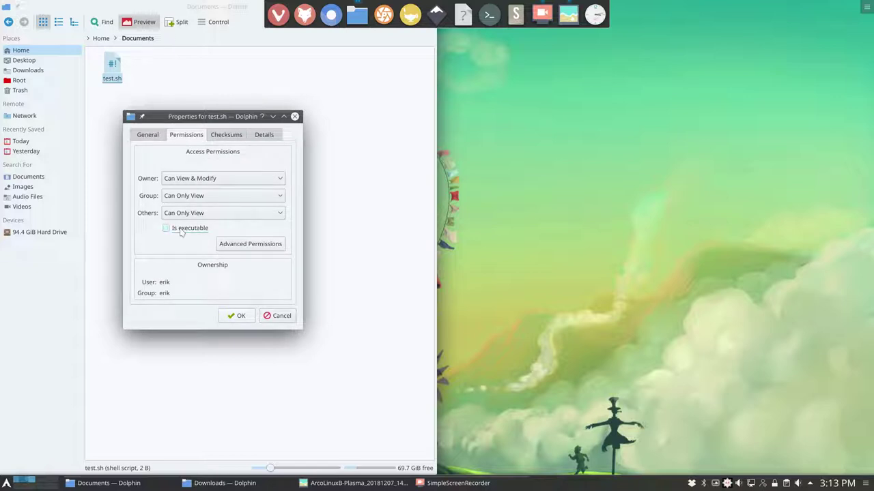
click(233, 317)
- Tick Is executable in test.sh's Permissions and apply with OK
right_click(140, 92)
click(116, 66)
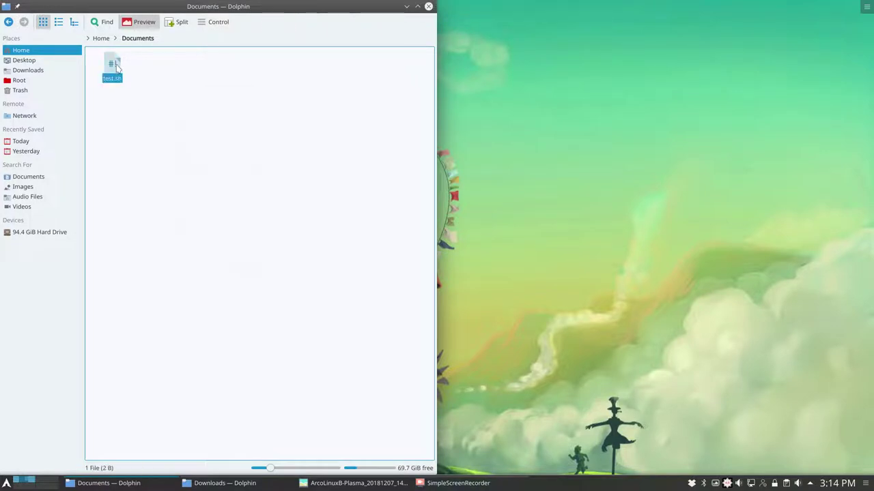
right_click(116, 66)
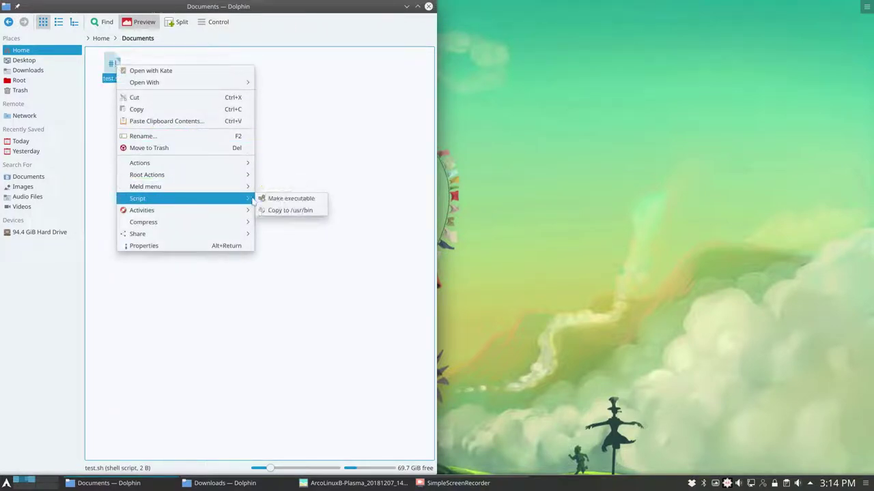
click(258, 199)
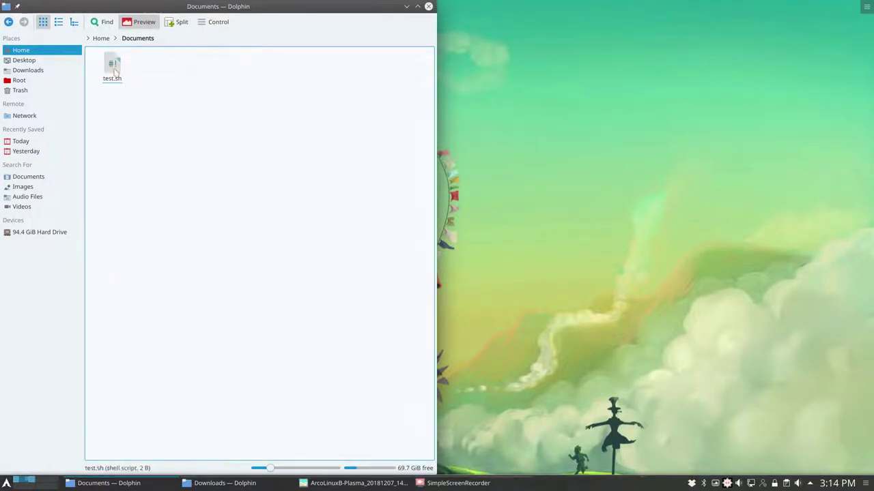
right_click(114, 67)
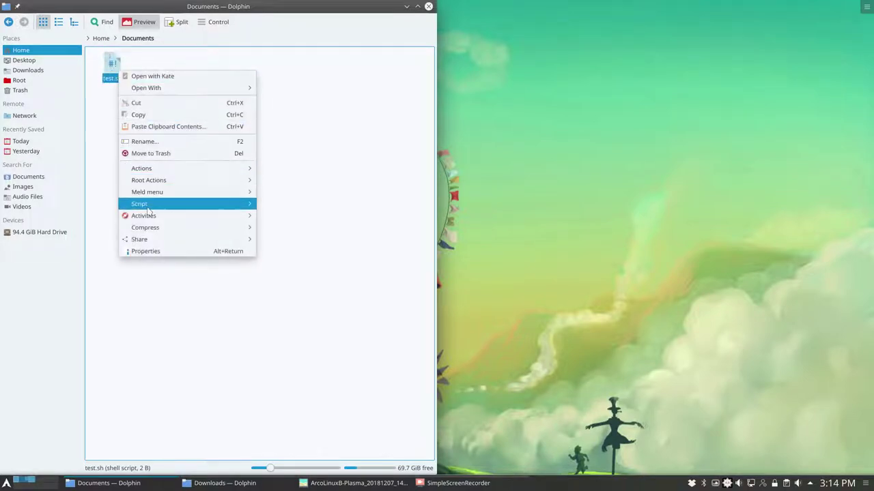
click(214, 251)
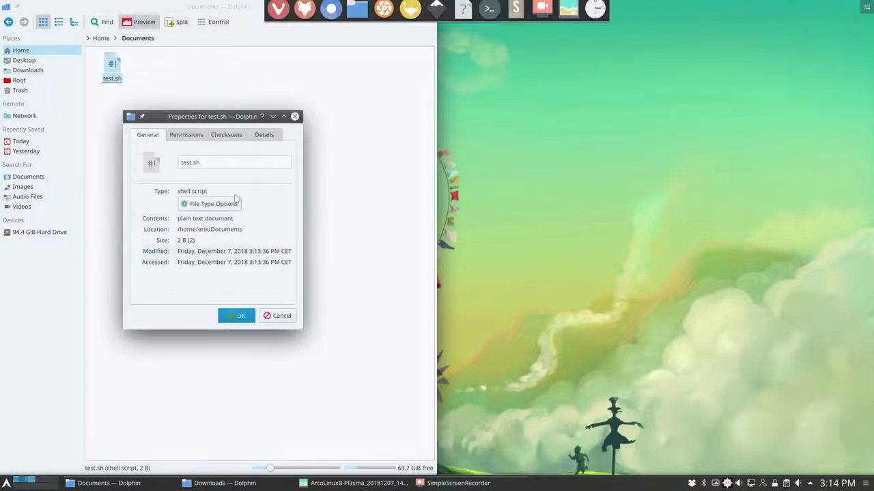
click(185, 135)
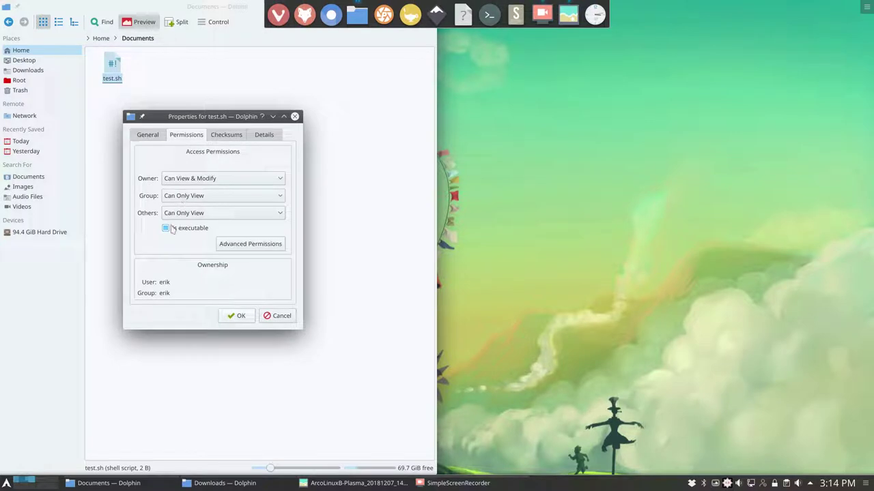
click(172, 228)
click(235, 316)
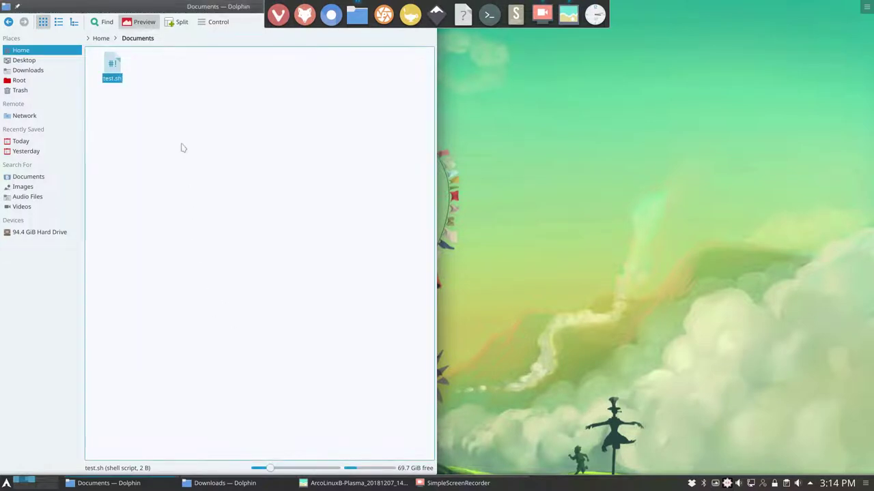
click(213, 23)
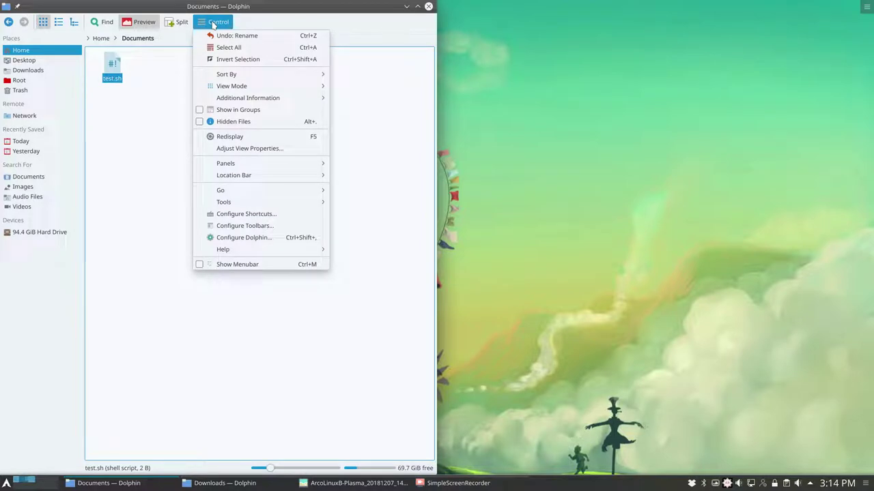
click(398, 111)
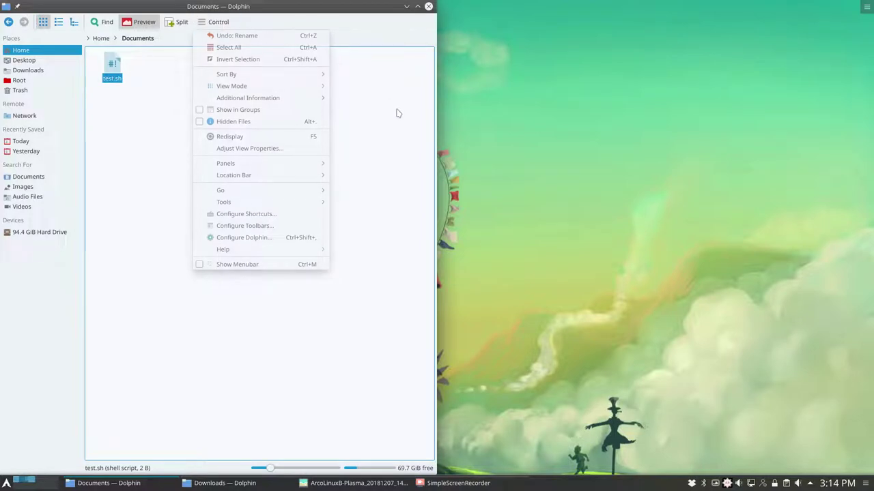
click(208, 26)
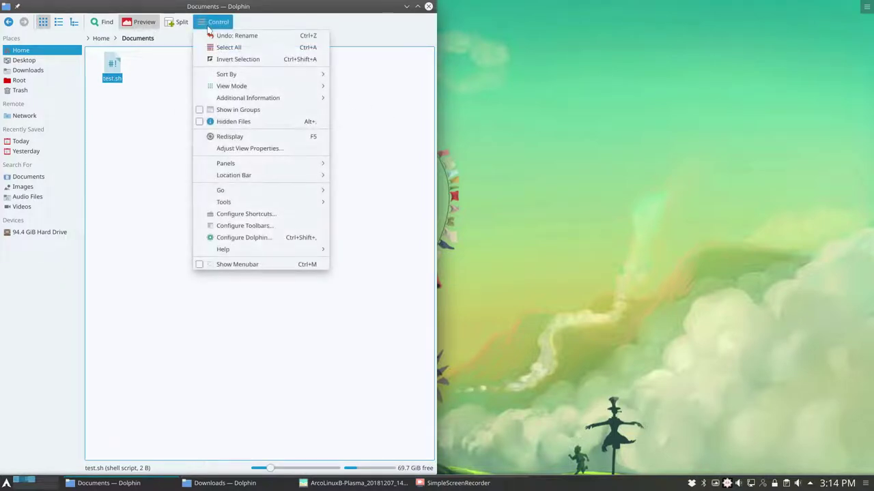
click(246, 241)
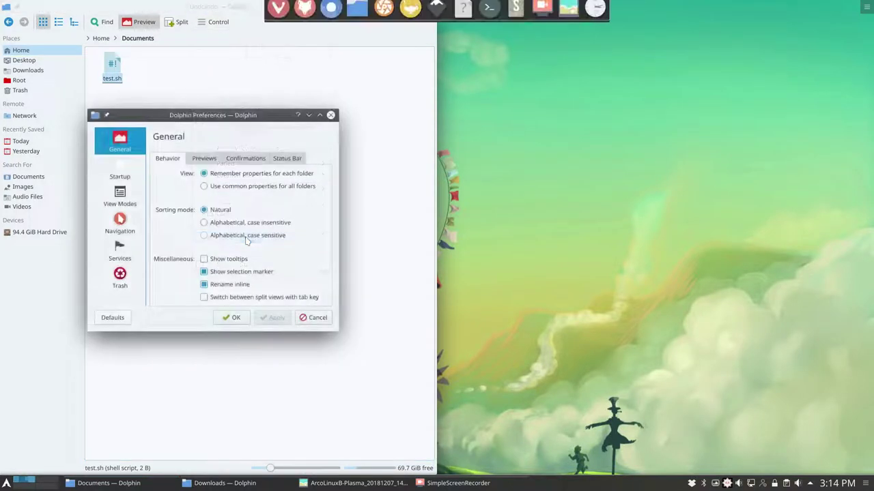
click(120, 249)
click(236, 299)
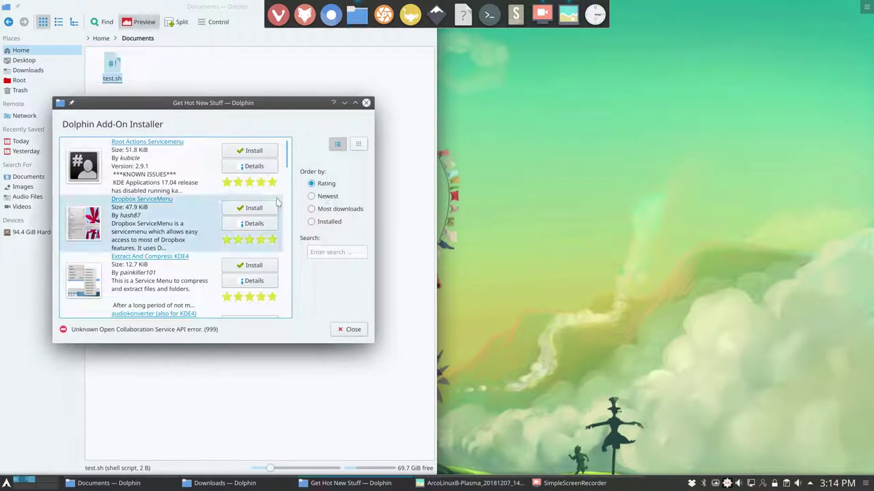
drag(283, 157, 292, 322)
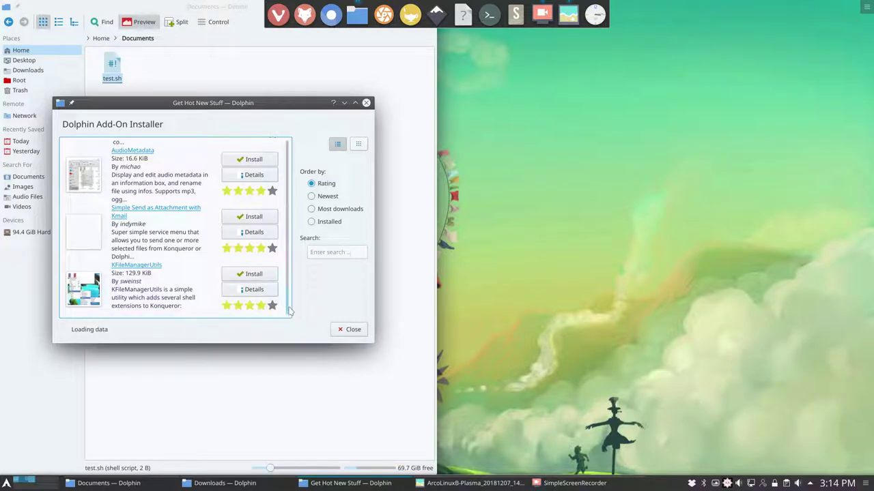
drag(287, 240, 287, 320)
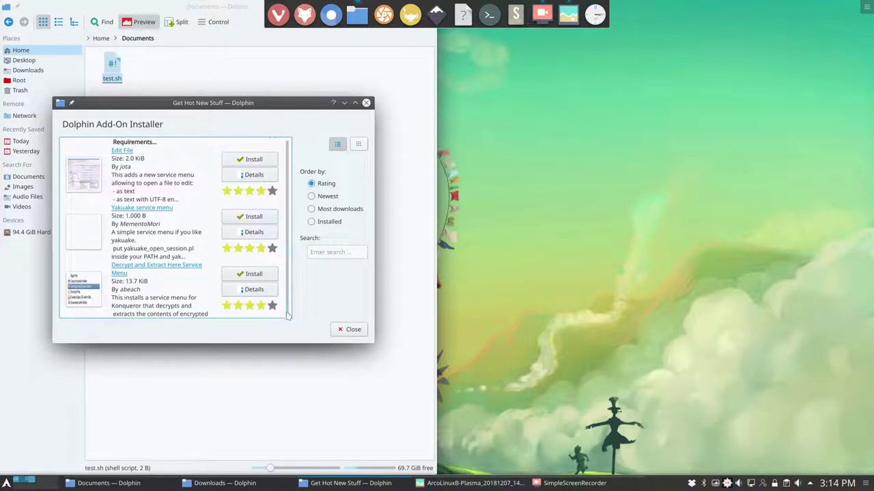
scroll(287, 260, down, 5)
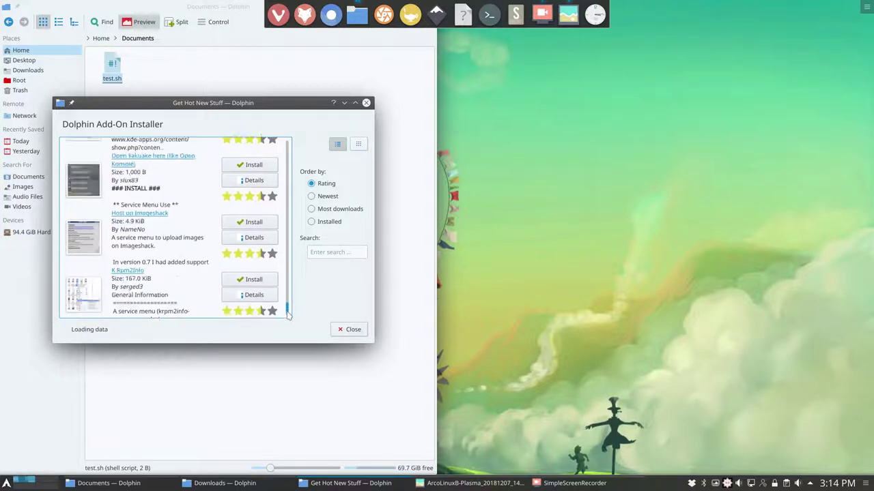
click(348, 329)
click(234, 318)
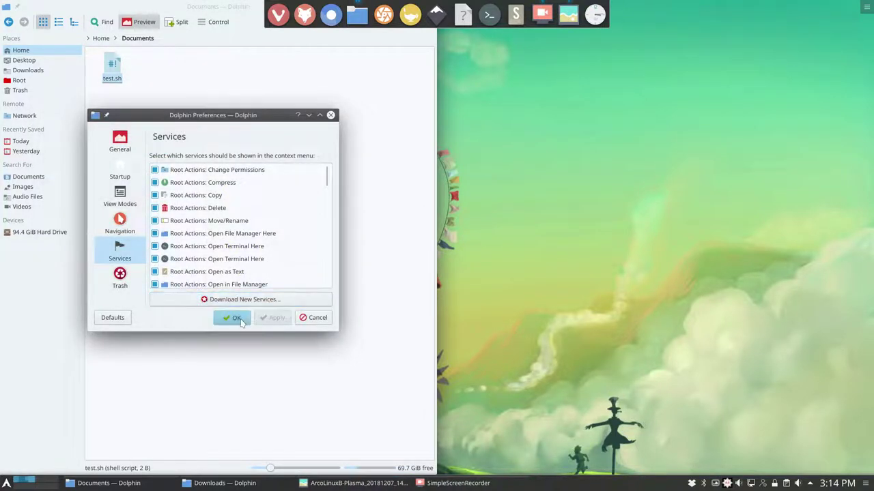
drag(196, 10, 349, 70)
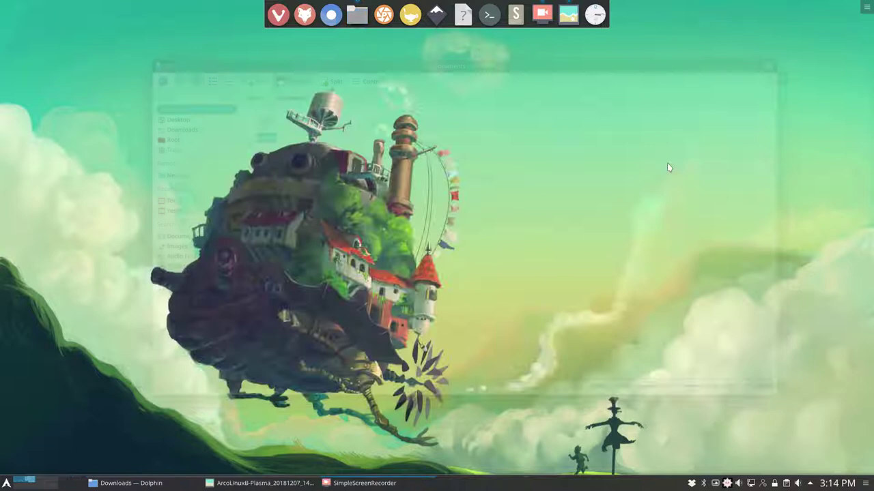
- Close the Documents window and browse into the hidden home .bin folder
click(768, 66)
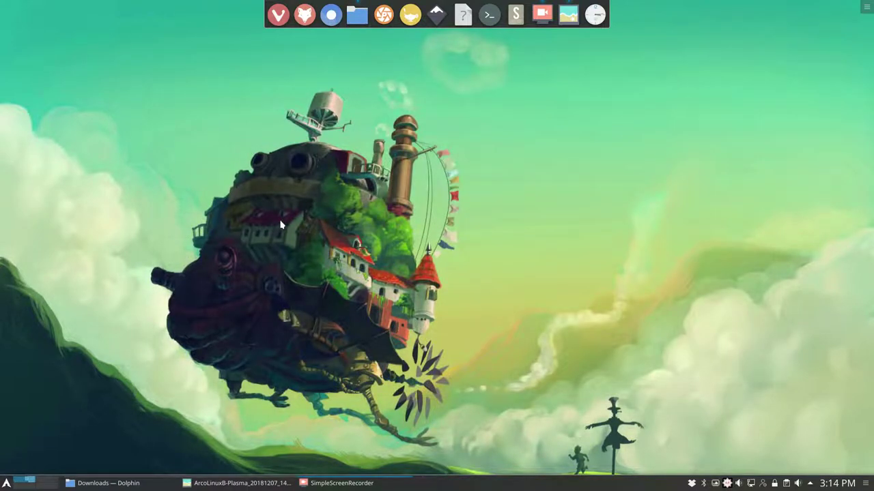
click(102, 484)
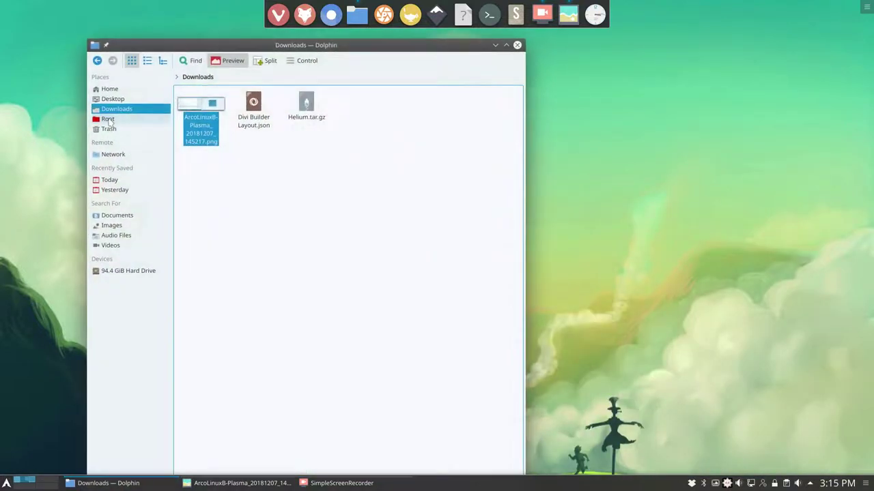
click(108, 89)
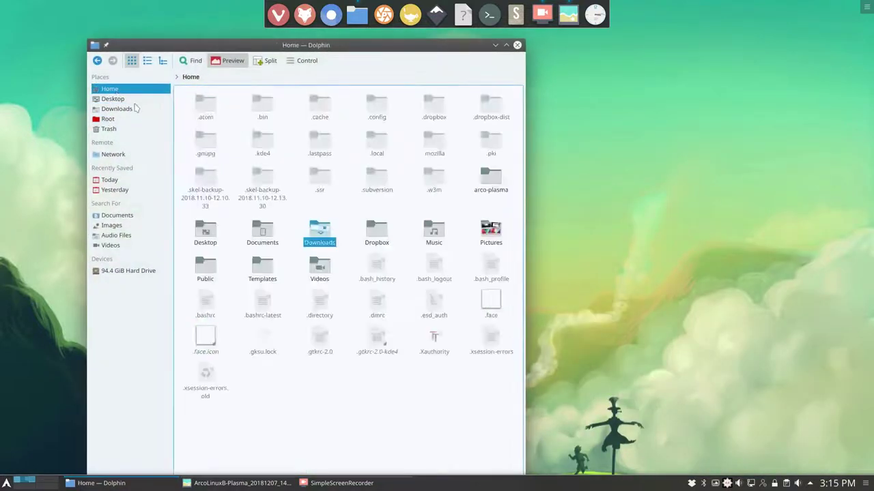
click(266, 108)
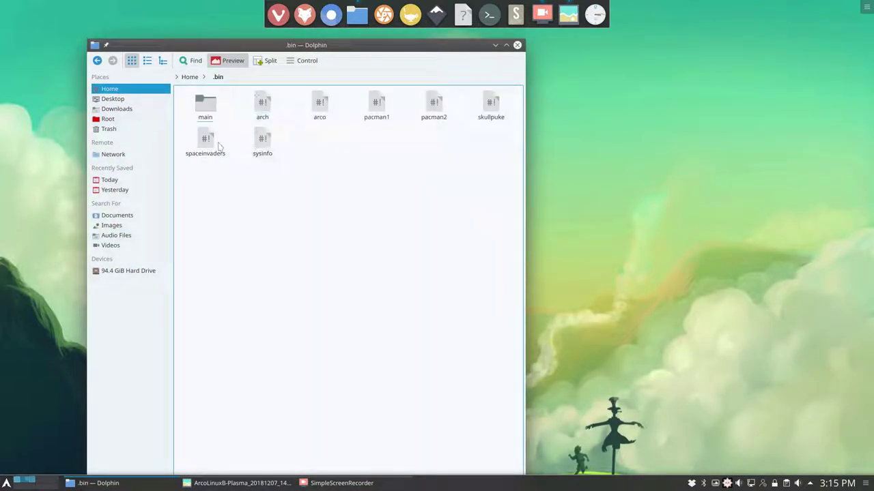
click(208, 106)
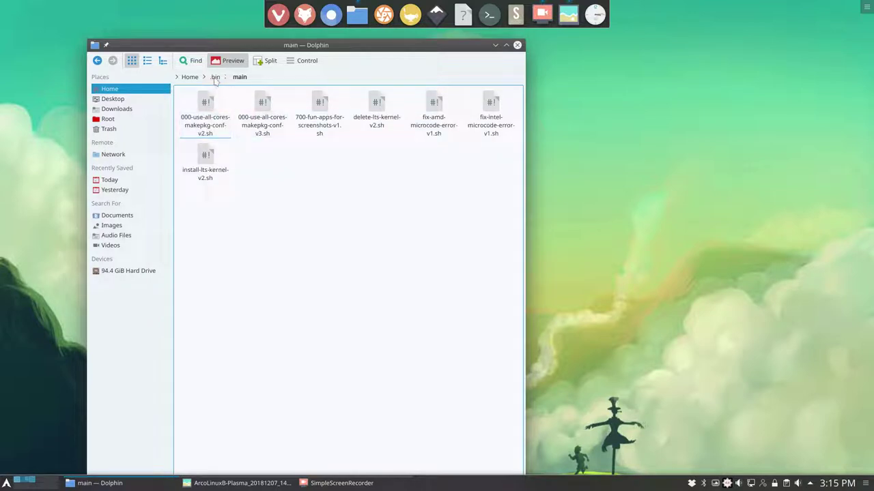
click(215, 77)
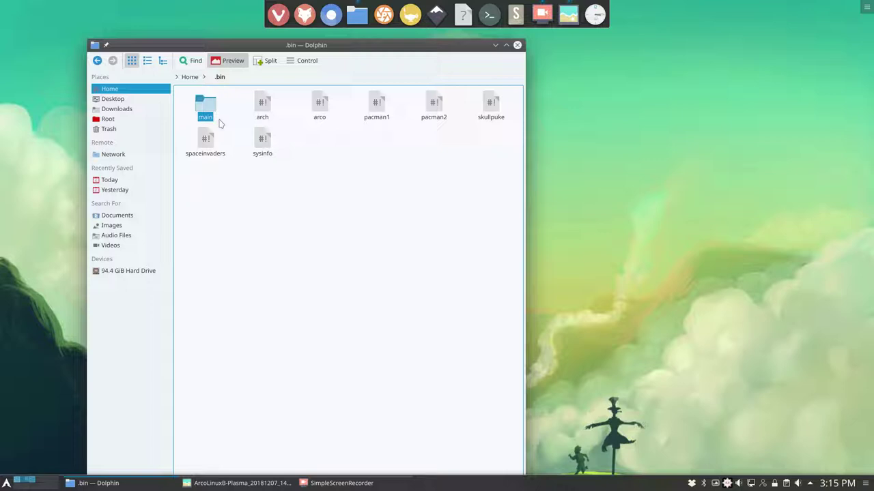
- Run skel in a new Konsole to copy the skeleton files, then close it
click(566, 205)
key(ctrl+alt+t)
text(skel)
key(Return)
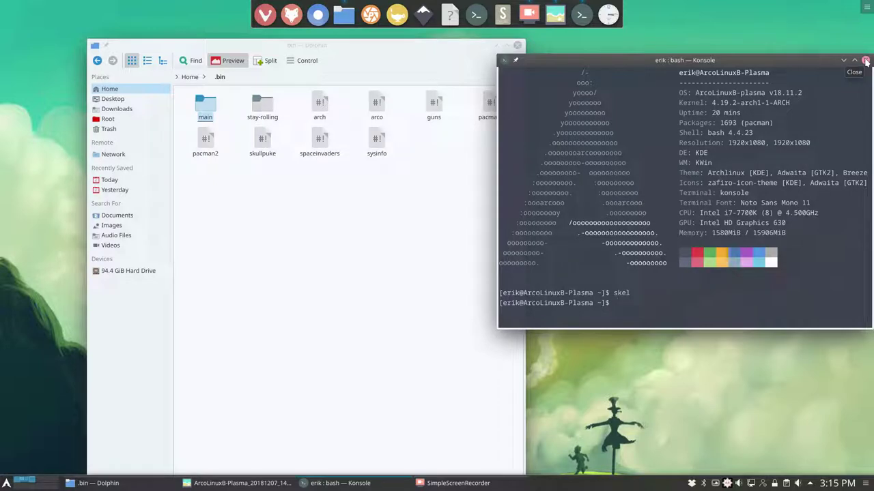
click(865, 61)
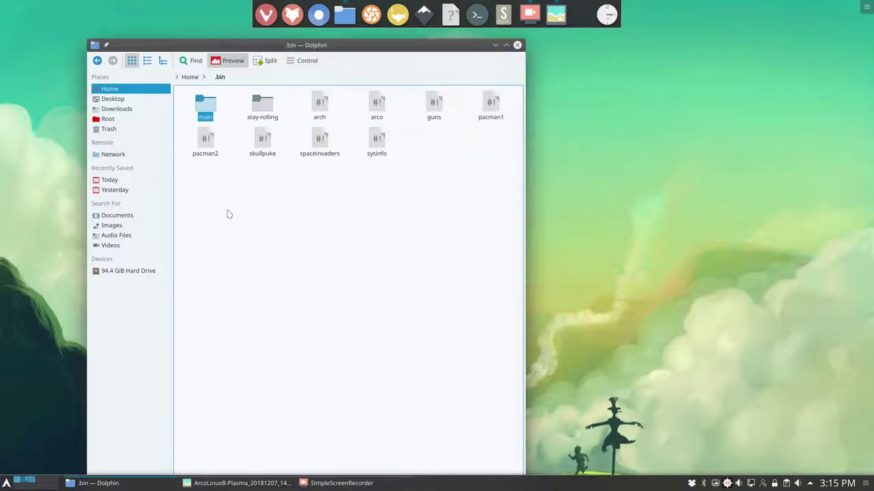
- Look inside stay-rolling and main, inspecting the 140-install-samba-v3.sh and 150-install-network-discovery-v4.sh scripts
click(268, 104)
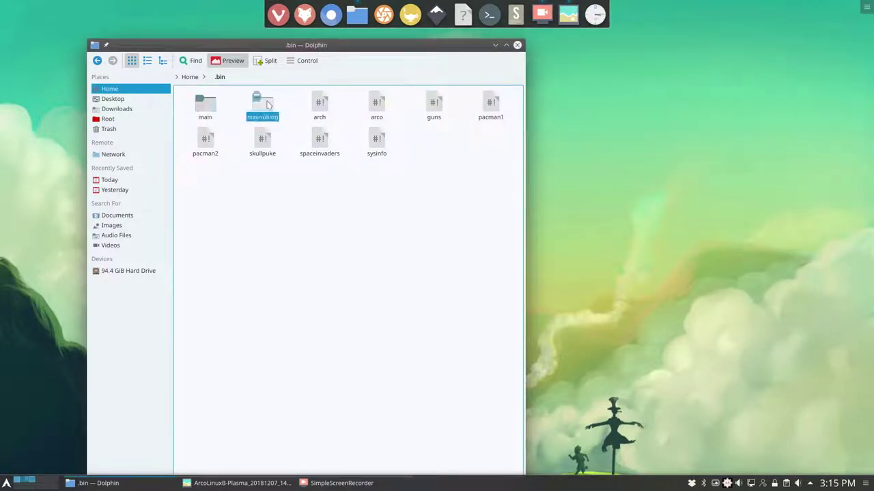
double_click(268, 103)
click(210, 77)
click(209, 105)
double_click(209, 106)
click(318, 114)
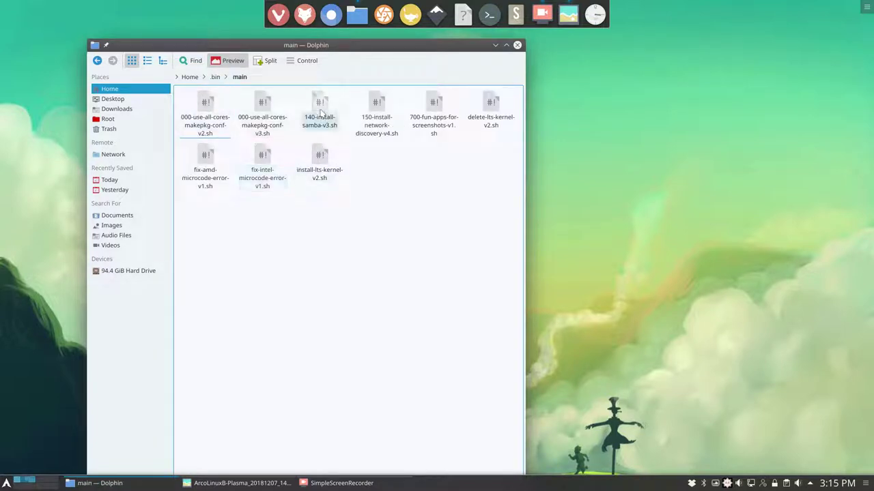
click(377, 117)
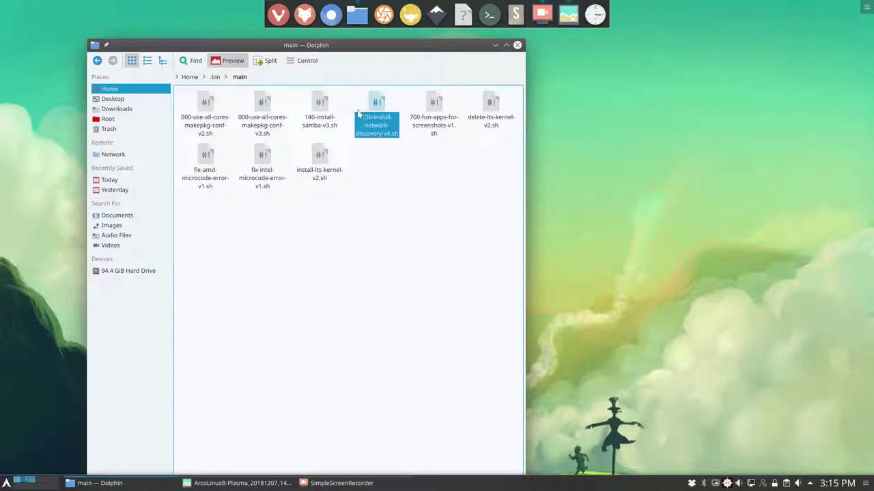
click(324, 114)
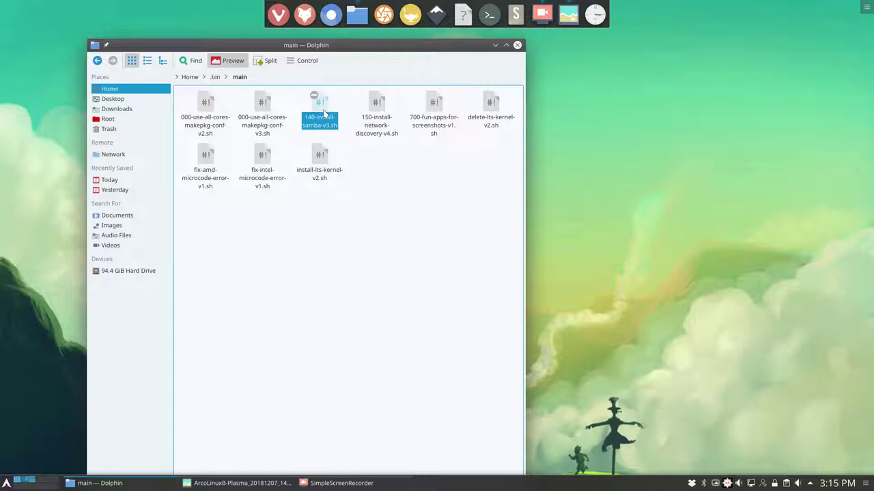
- Go to .bin/stay-rolling/18.11-to-18.12
click(216, 77)
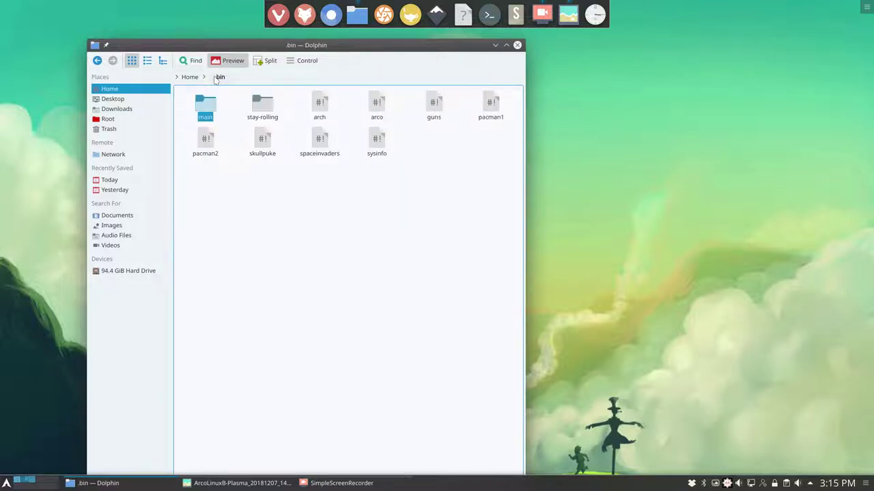
click(261, 109)
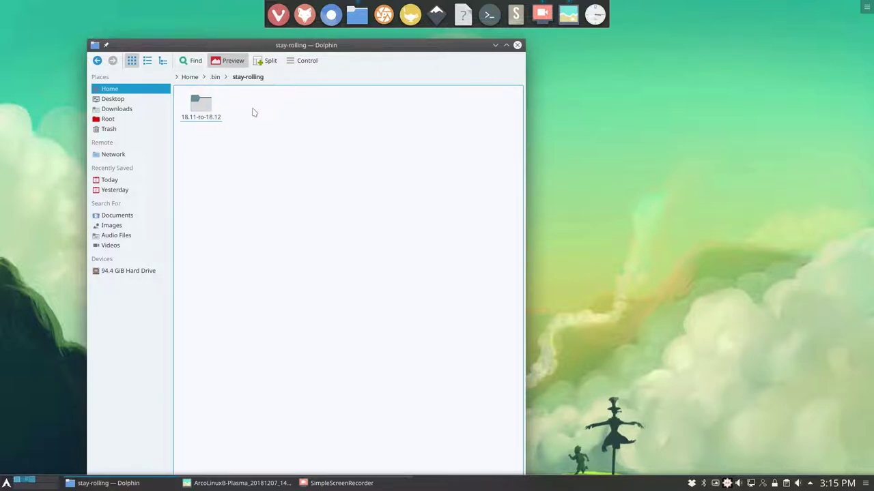
click(201, 106)
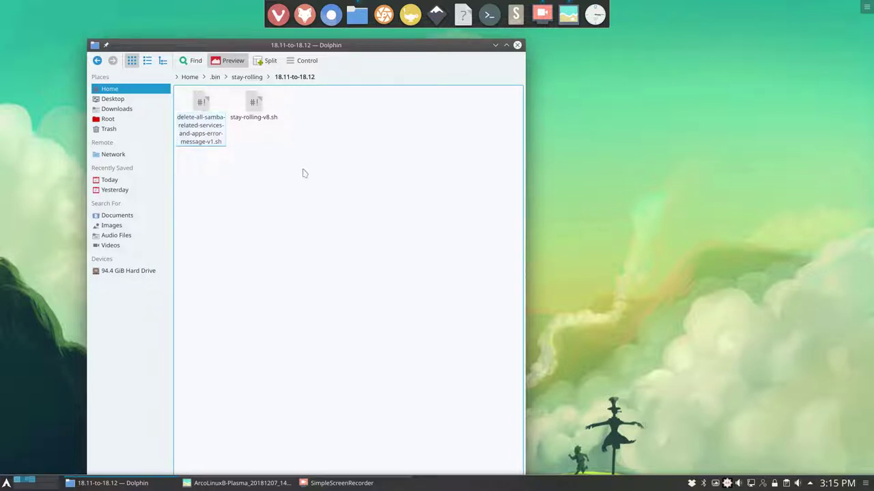
- Open a terminal in this folder and run the Samba removal script, confirming with y
right_click(280, 160)
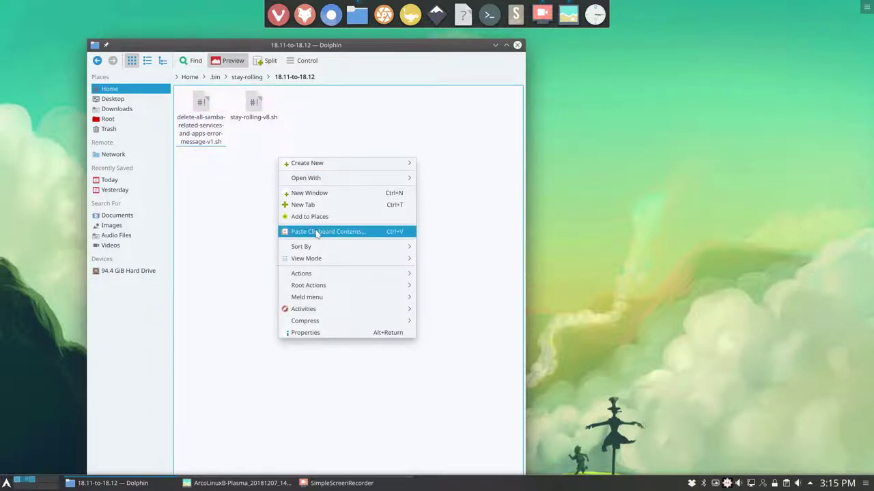
mouse_move(335, 278)
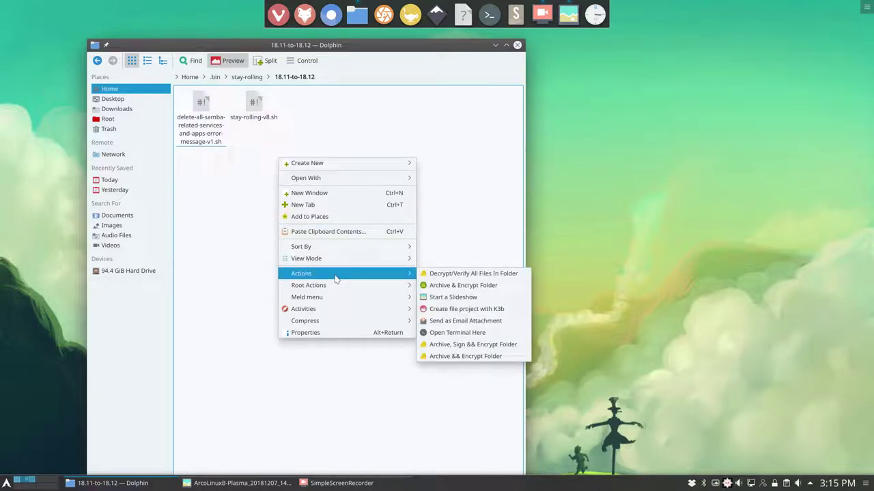
click(441, 333)
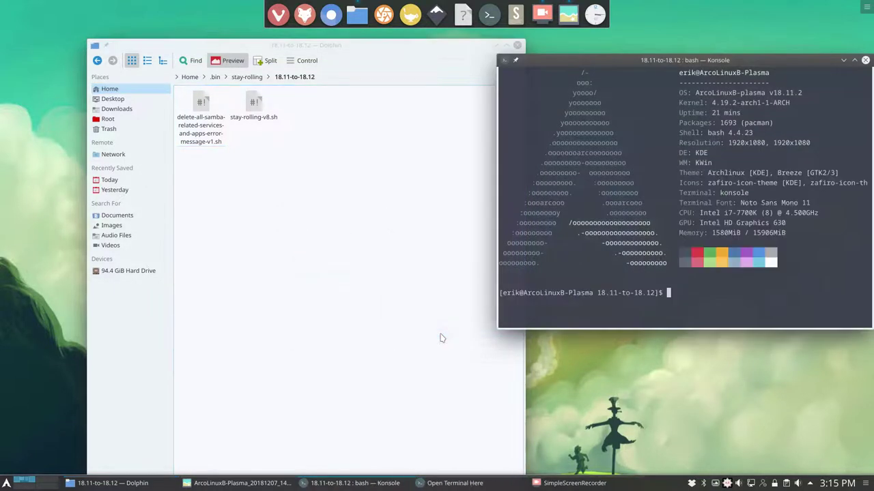
text(/del)
key(Tab)
key(Return)
key(Return)
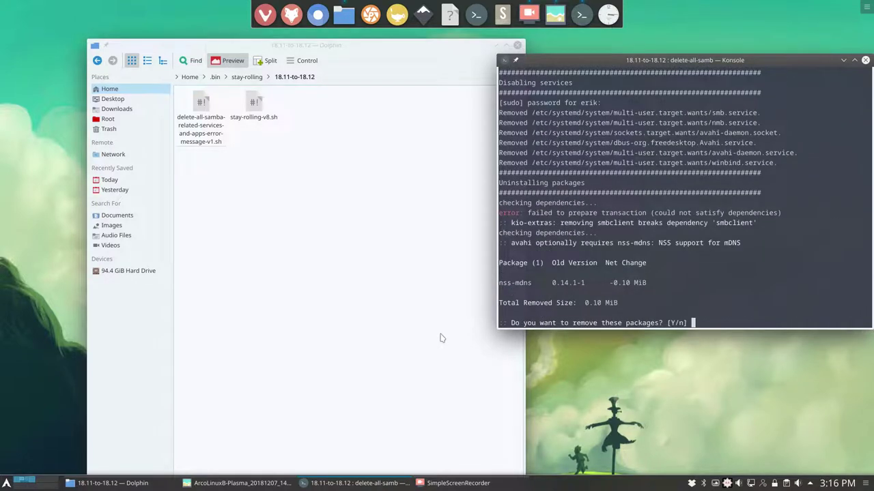
text(y)
key(Return)
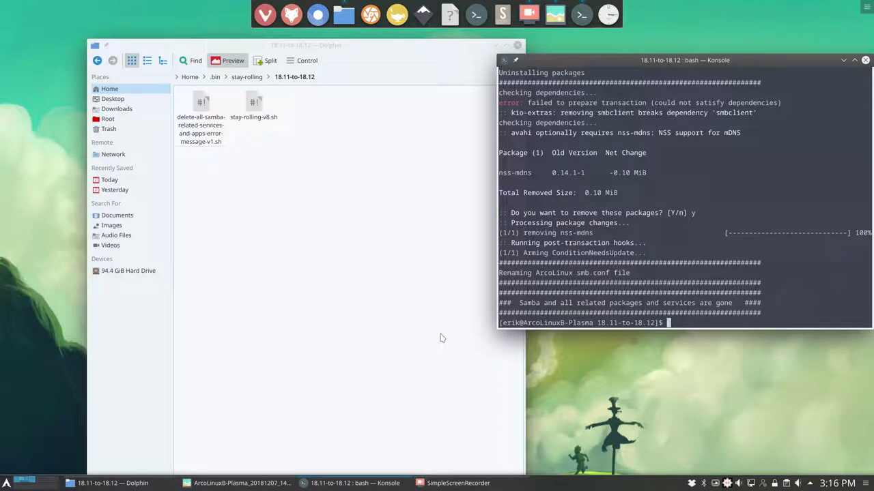
- Run ./stay-rolling-v8.sh to install arcolinux-system-config-git, then close Konsole
text(./)
text(s)
key(Tab)
text(y)
key(Return)
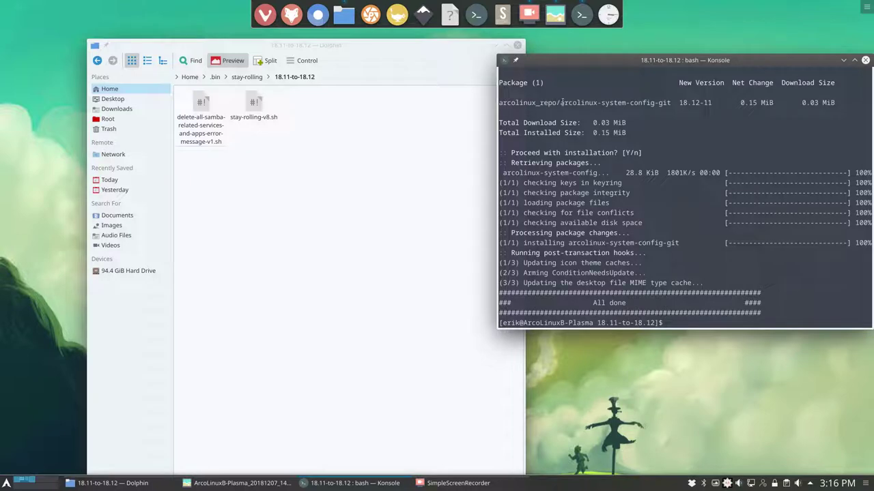
drag(561, 103, 678, 103)
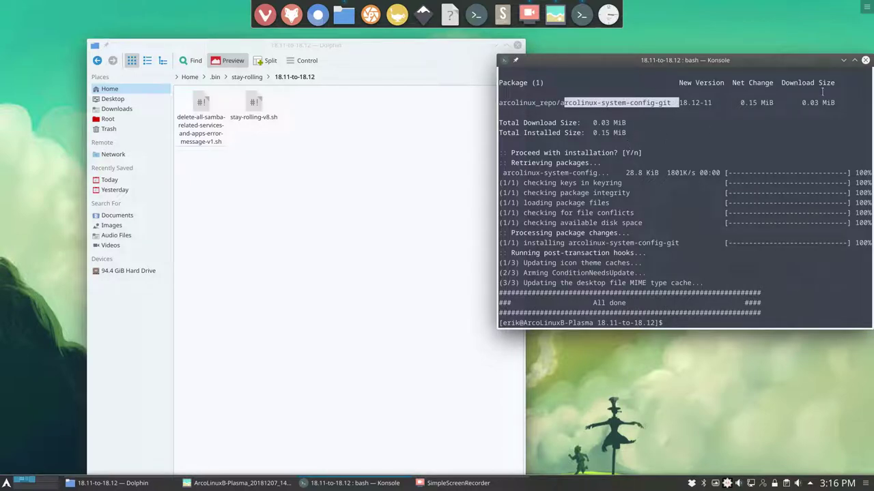
click(865, 60)
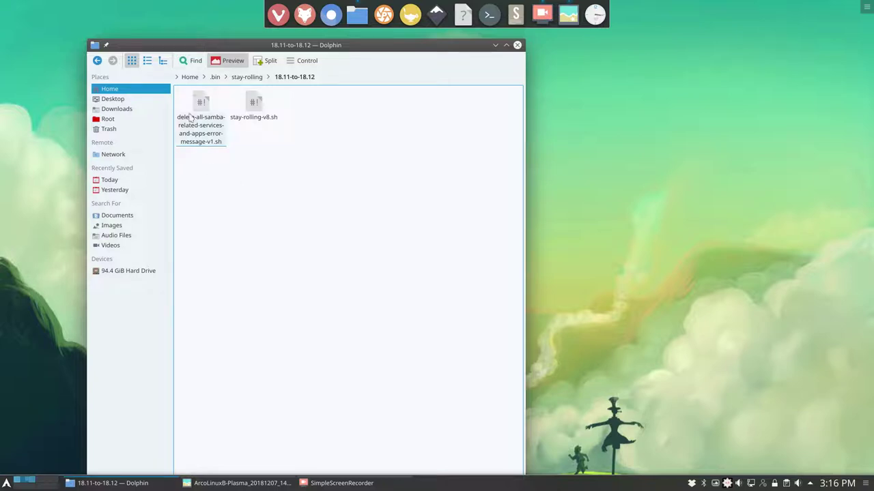
- Check neofetch, which still reports v18.11.2, then return Dolphin to the .bin folder
key(ctrl+alt+t)
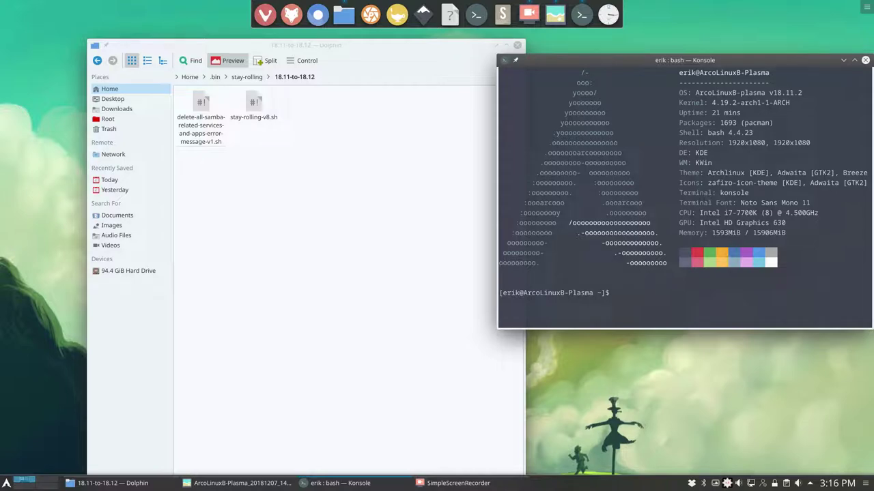
click(865, 60)
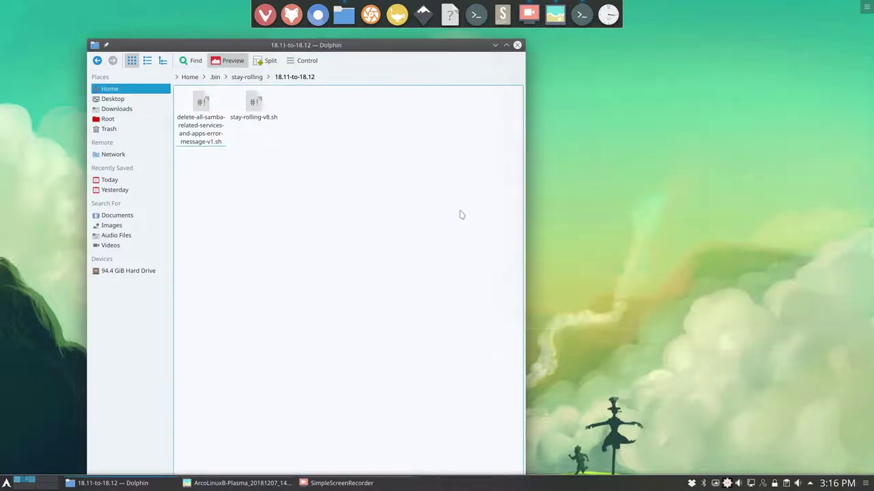
click(246, 78)
click(215, 78)
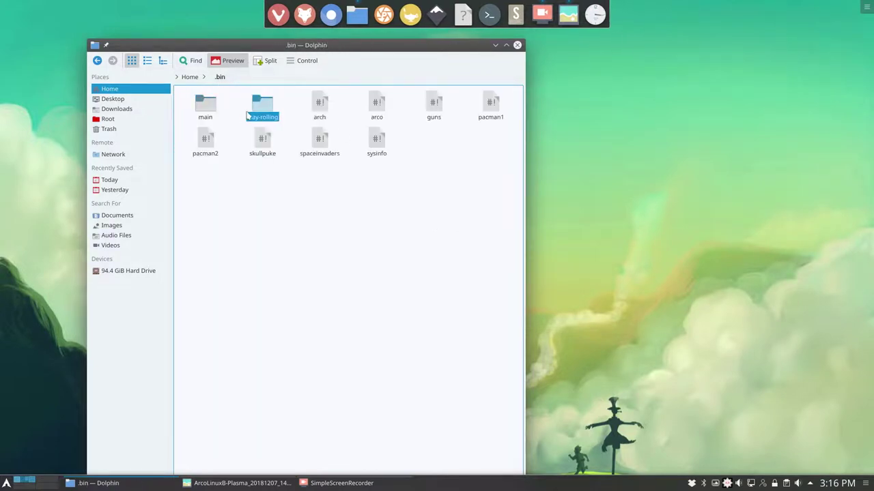
- Open the main scripts folder and select 140-install-samba-v3.sh and 150-install-network-discovery-v4.sh
double_click(206, 106)
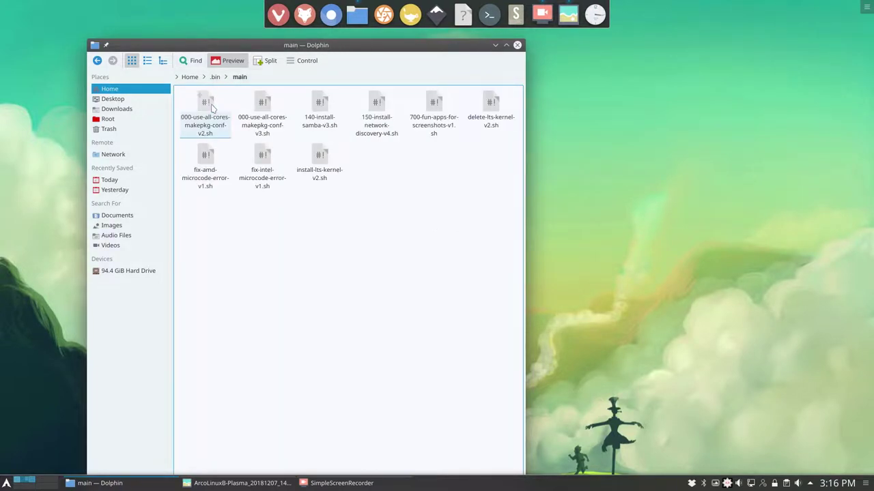
click(326, 113)
click(380, 121)
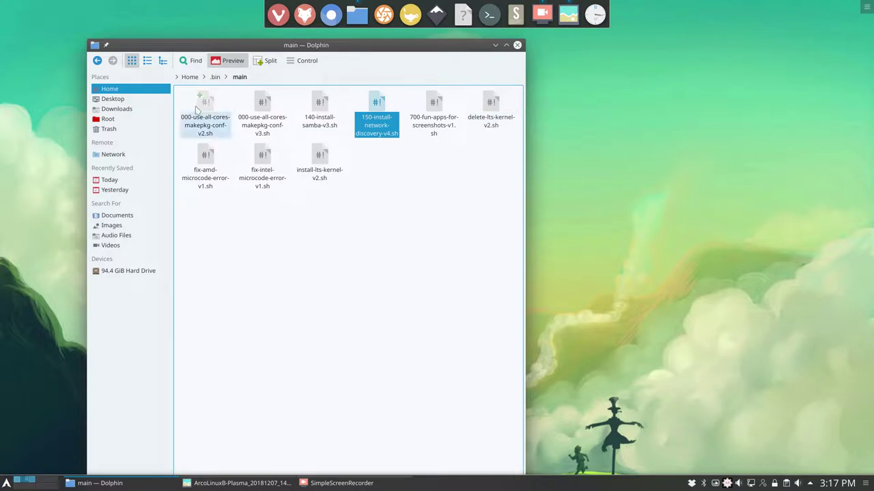
- Open /etc/lsb-release from the root file system in Kate
click(107, 119)
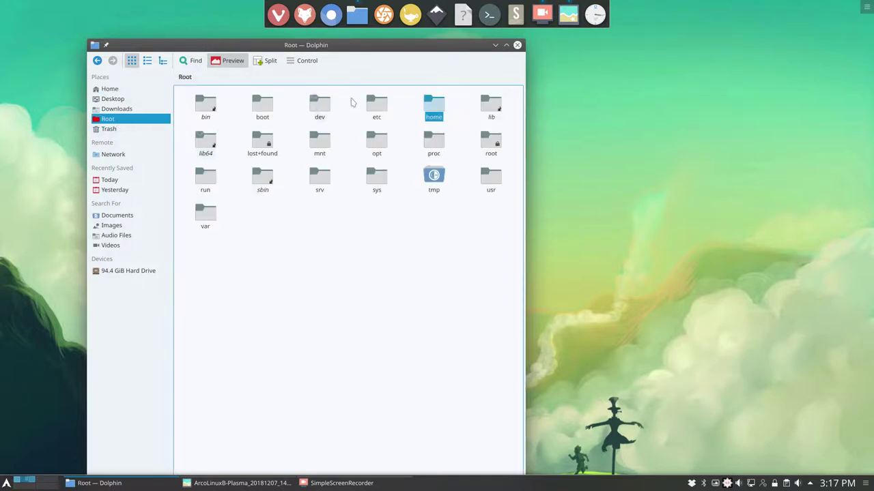
click(375, 104)
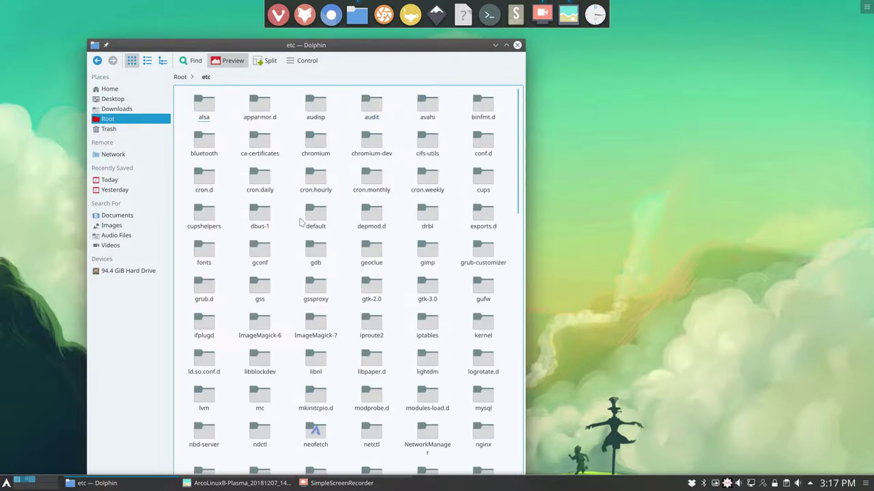
scroll(300, 222, down, 10)
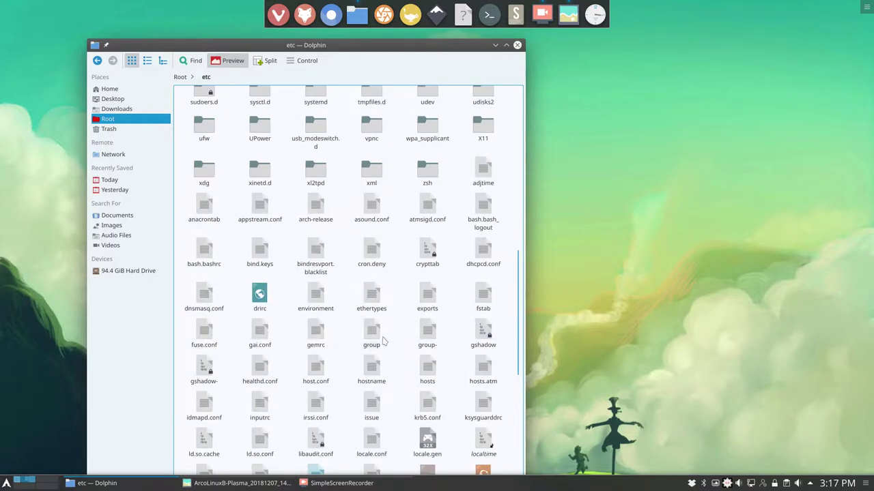
scroll(384, 342, down, 5)
click(321, 295)
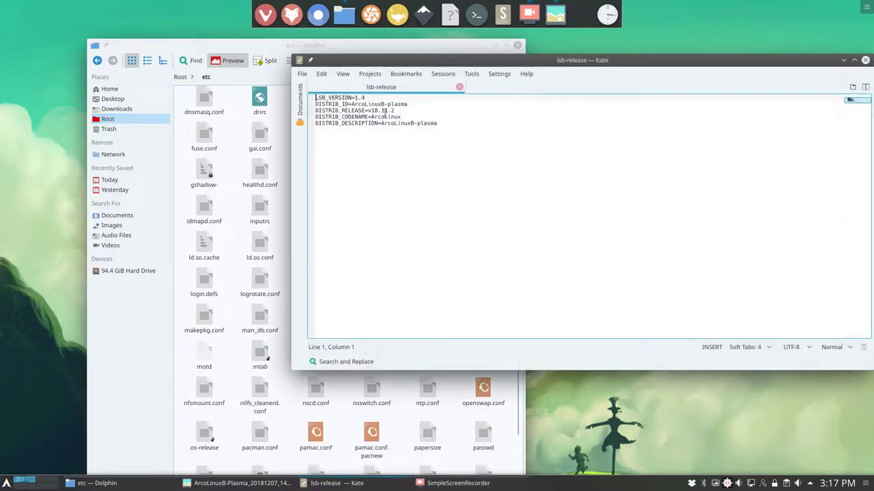
- Change DISTRIB_RELEASE to v18.12.7, save with the root password, and close Kate
click(387, 111)
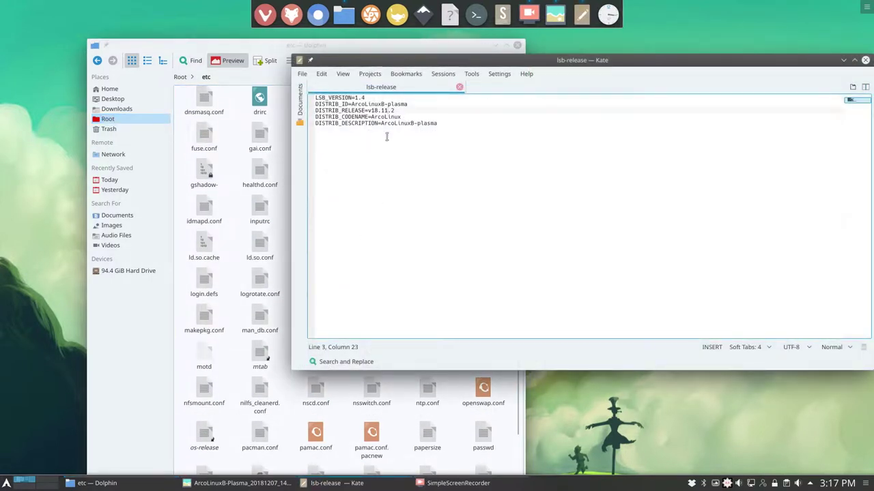
key(BackSpace)
text(2)
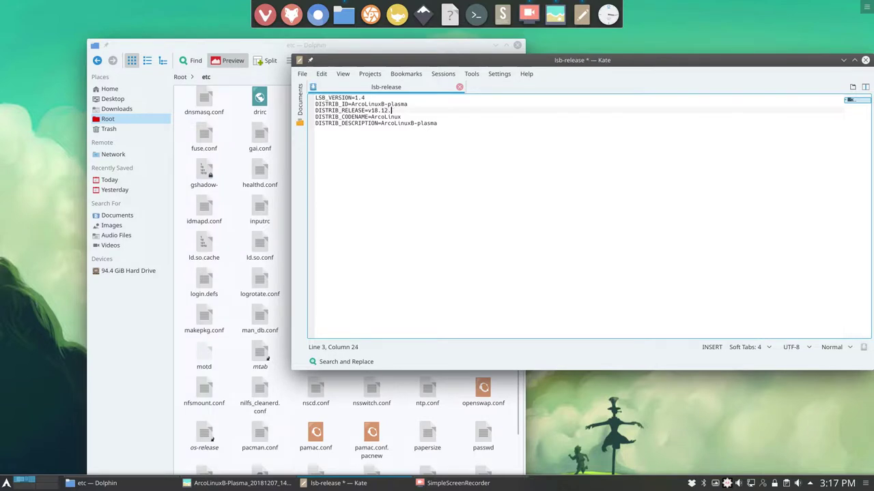
key(ctrl+s)
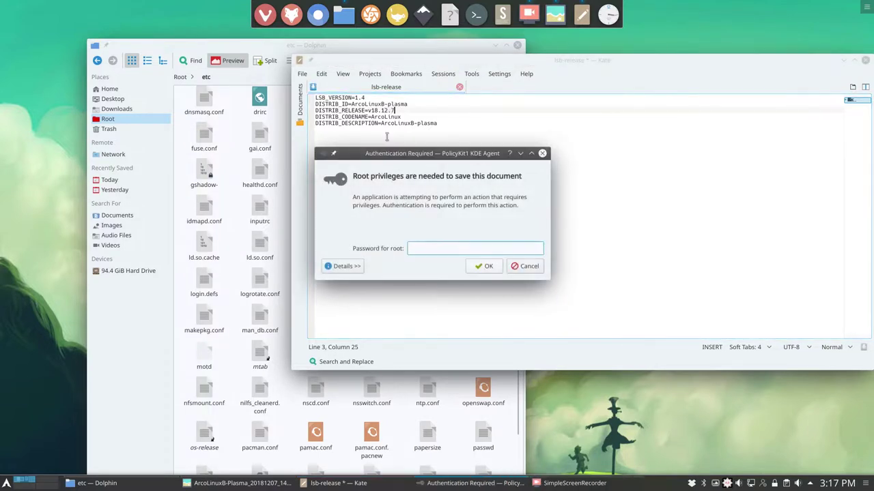
text(••••)
key(Return)
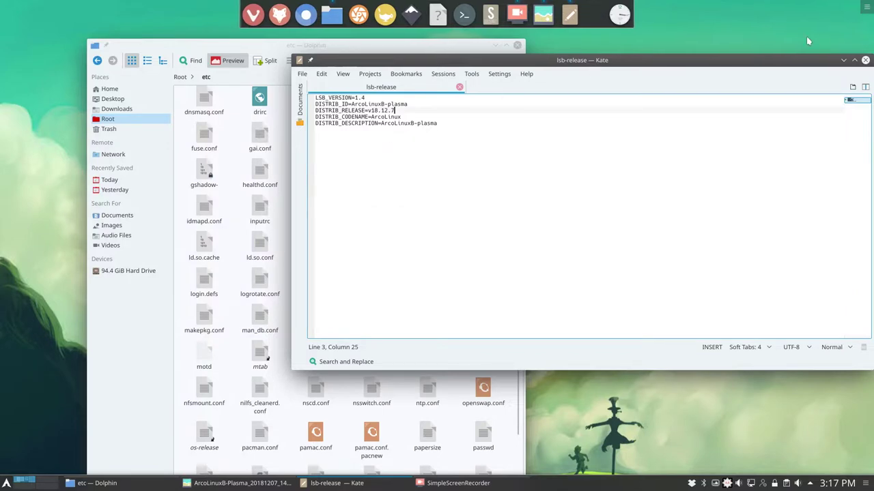
click(865, 60)
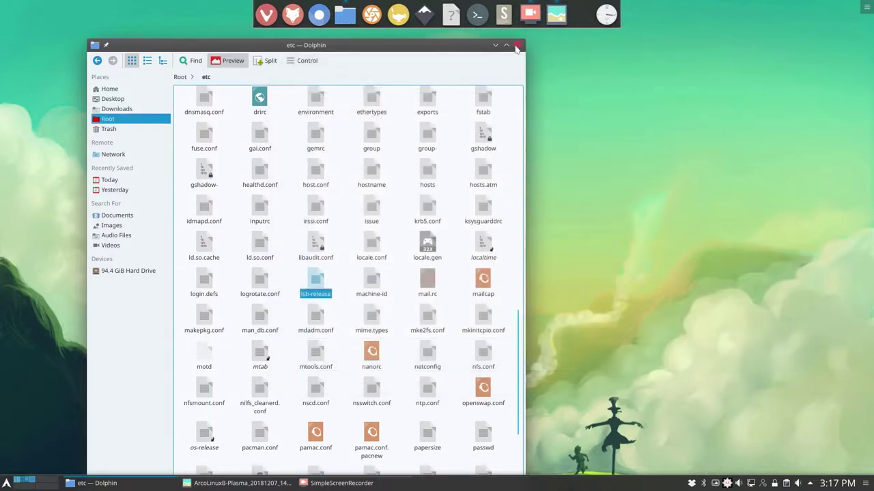
- Close Dolphin, open a centred Konsole, and highlight neofetch's OS version v18.12.7
click(518, 45)
key(ctrl+alt+t)
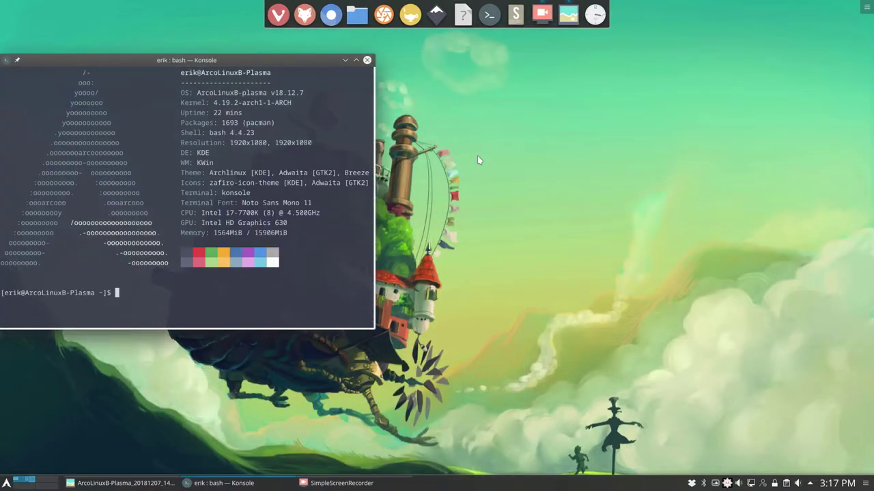
drag(189, 55, 538, 71)
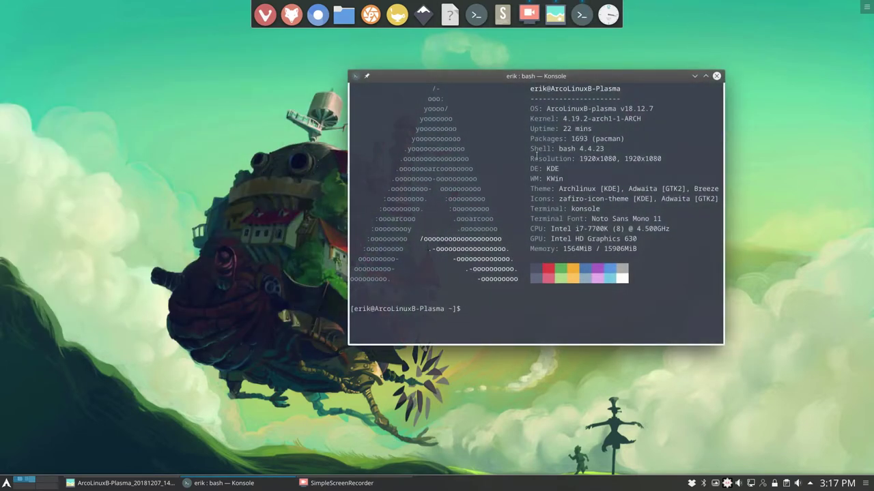
drag(673, 108, 575, 108)
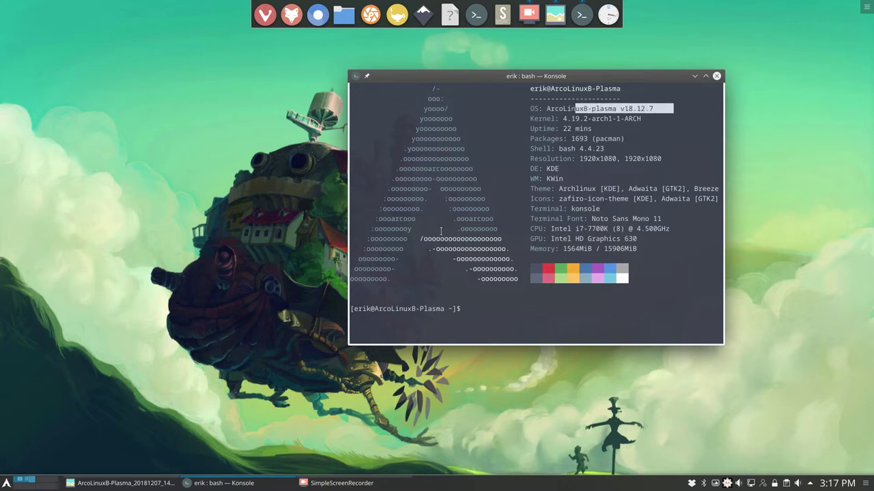